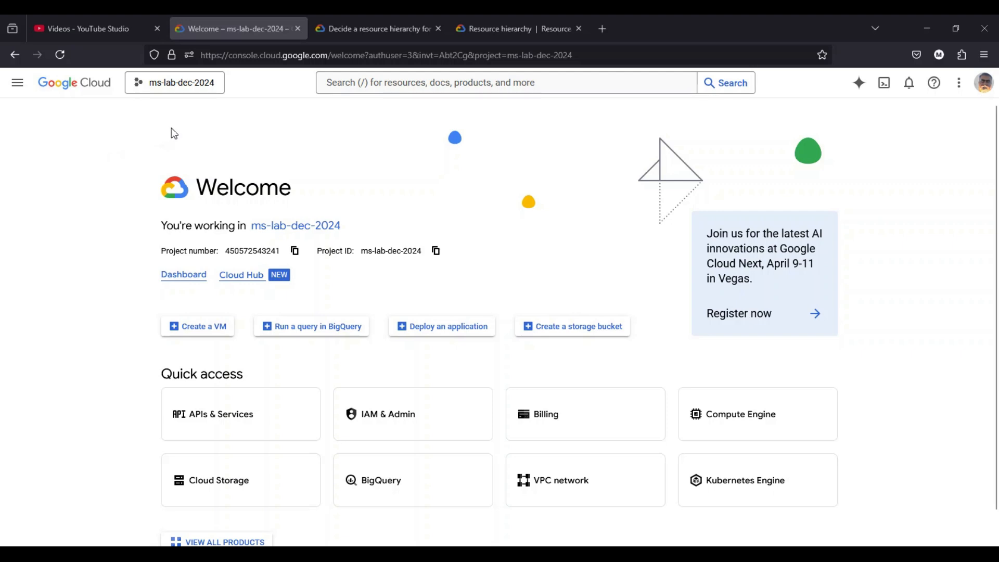
# - Review the full list of projects in the project picker, including those under No organization, and close it
pyautogui.click(183, 89)
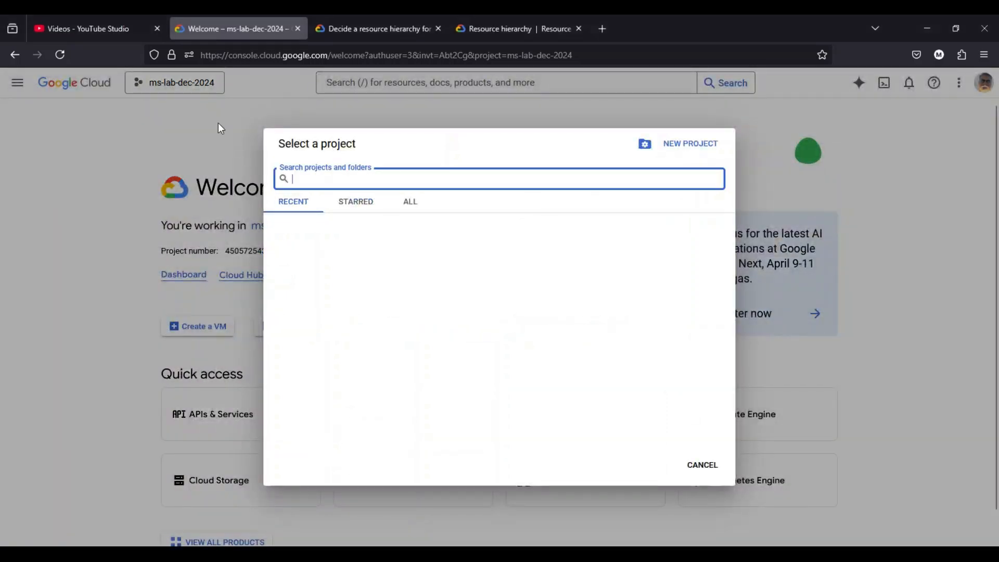
pyautogui.click(416, 207)
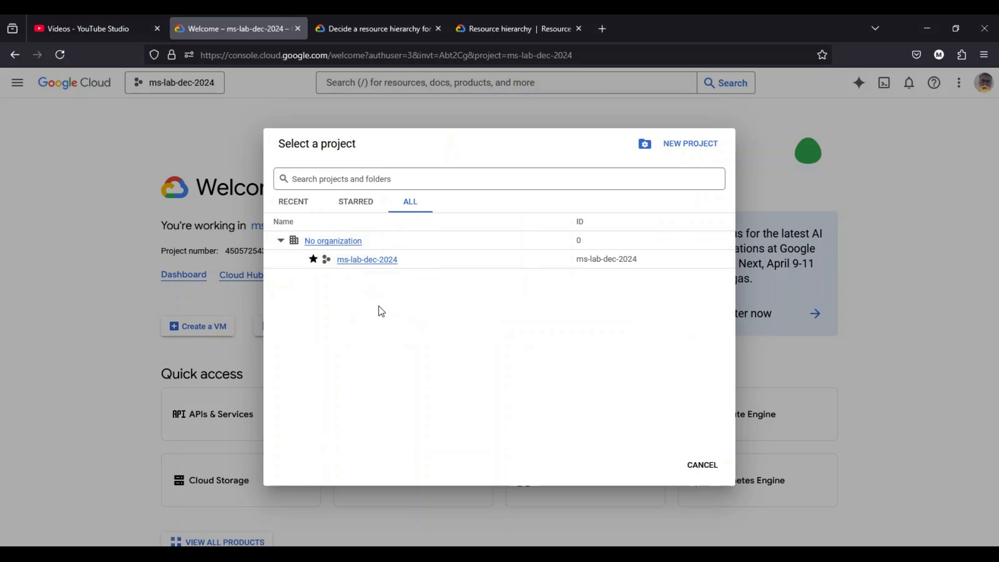
pyautogui.click(703, 466)
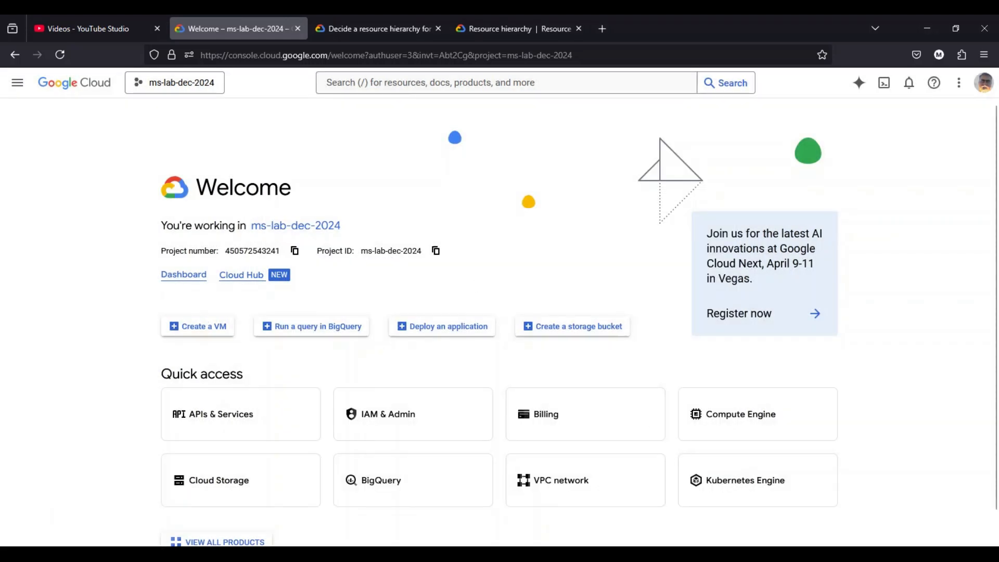
# - Switch to Paint and draw a large rounded rectangle spanning most of the canvas as the organization's outer frame
pyautogui.press('super')
pyautogui.write('spaint')
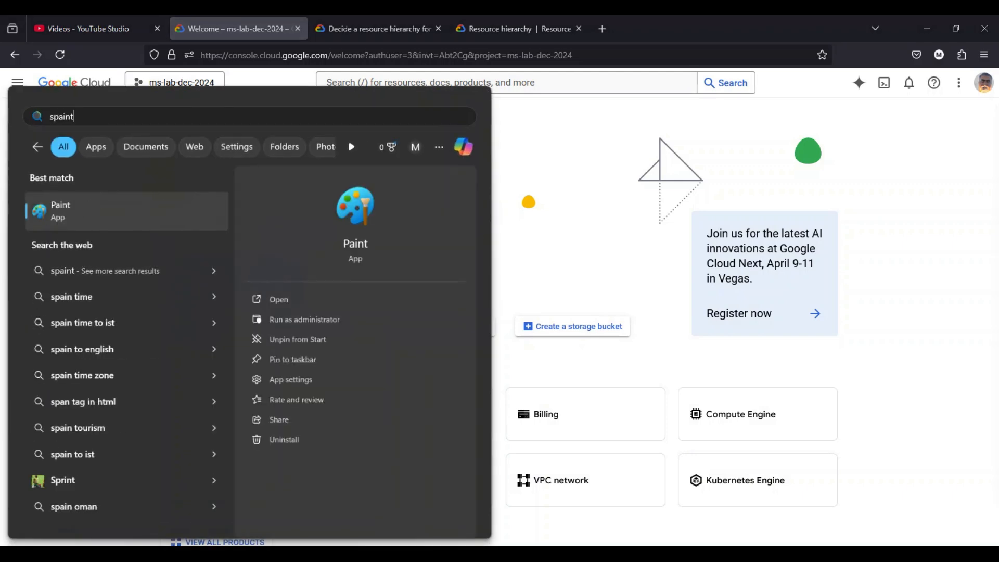
pyautogui.press('Escape')
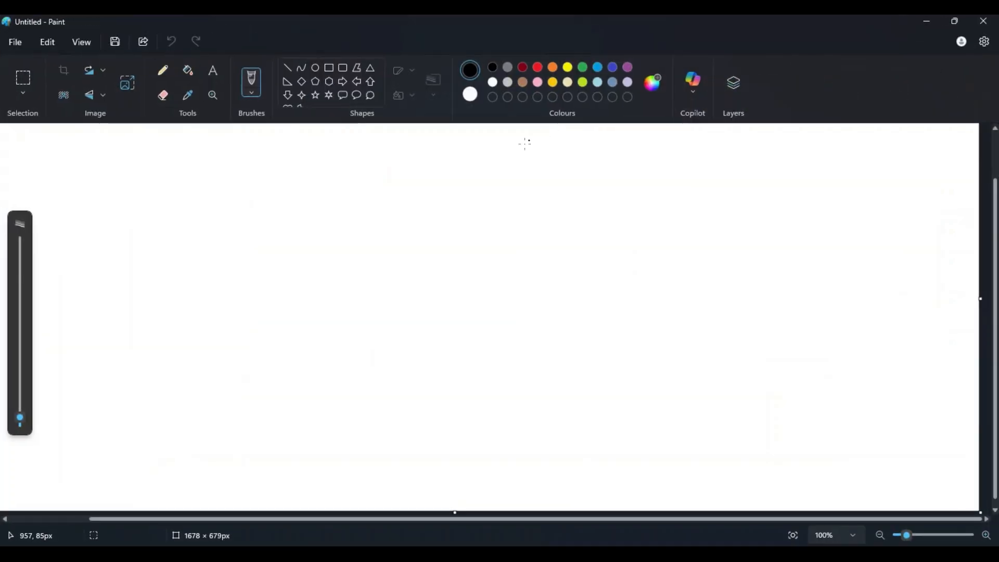
pyautogui.click(343, 68)
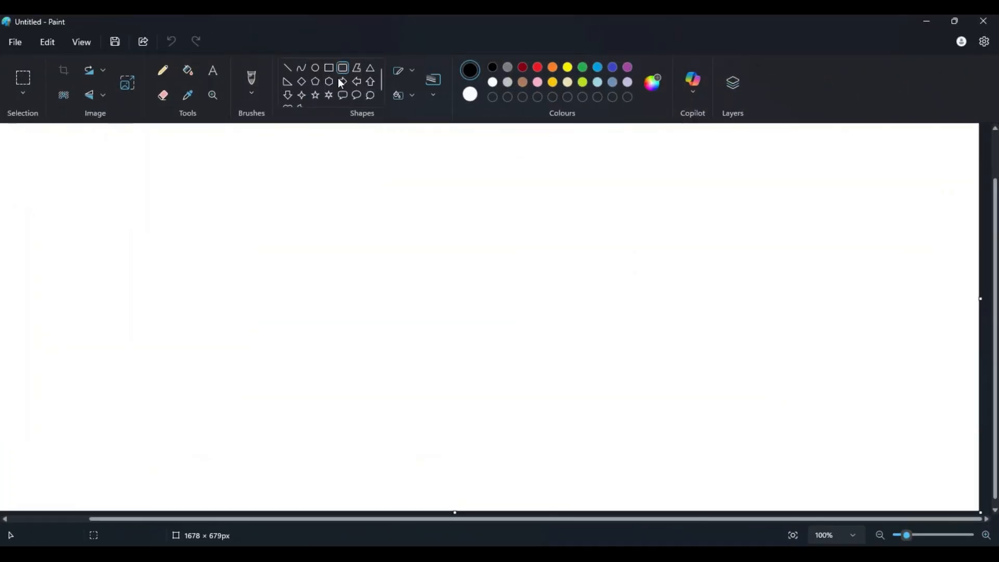
pyautogui.moveTo(105, 135); pyautogui.dragTo(802, 515)
pyautogui.click(875, 398)
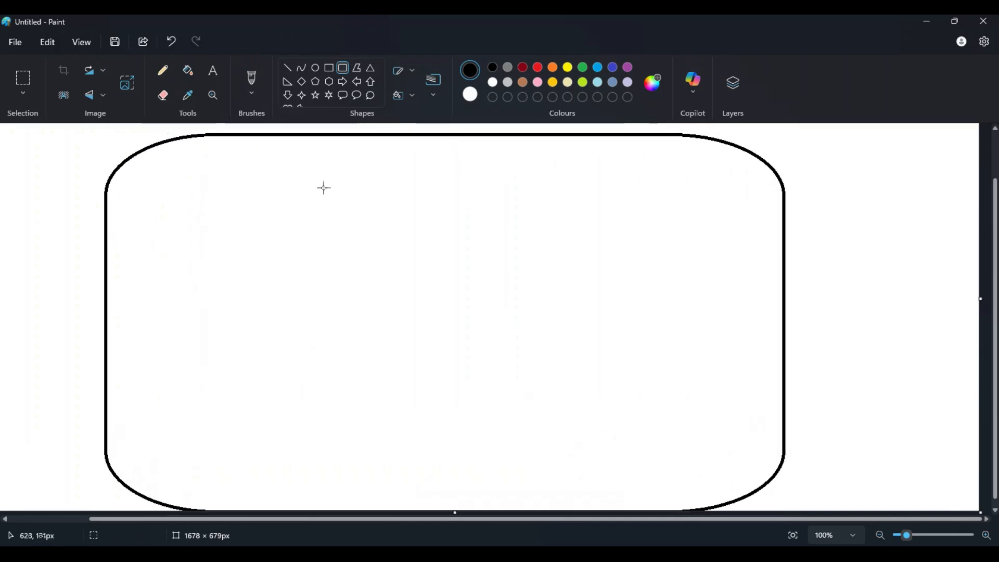
# - Draw a wide, flat rounded rectangle near the frame's upper edge and label it "abc.com"
pyautogui.moveTo(323, 150); pyautogui.dragTo(590, 184)
pyautogui.click(791, 181)
pyautogui.click(214, 71)
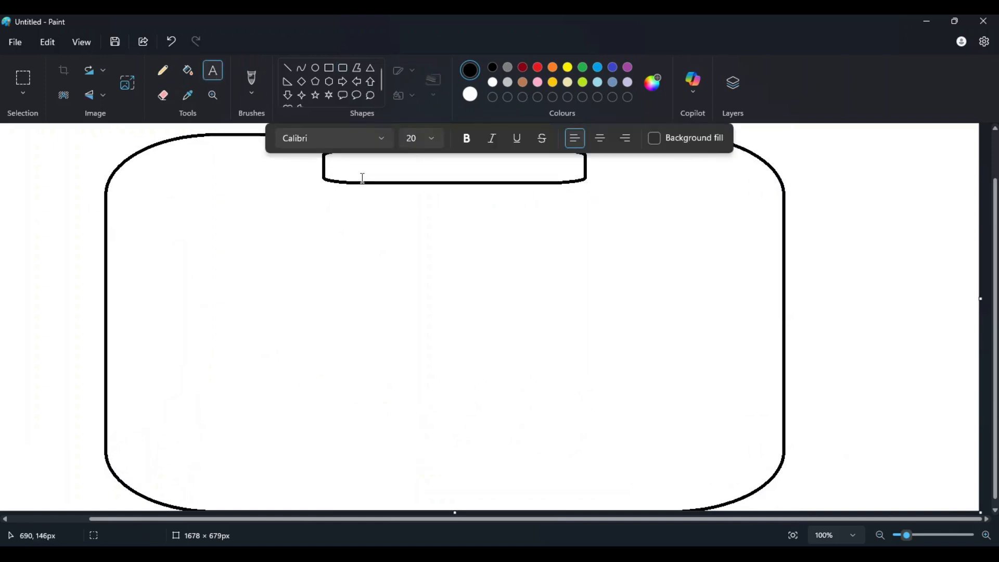
pyautogui.click(336, 164)
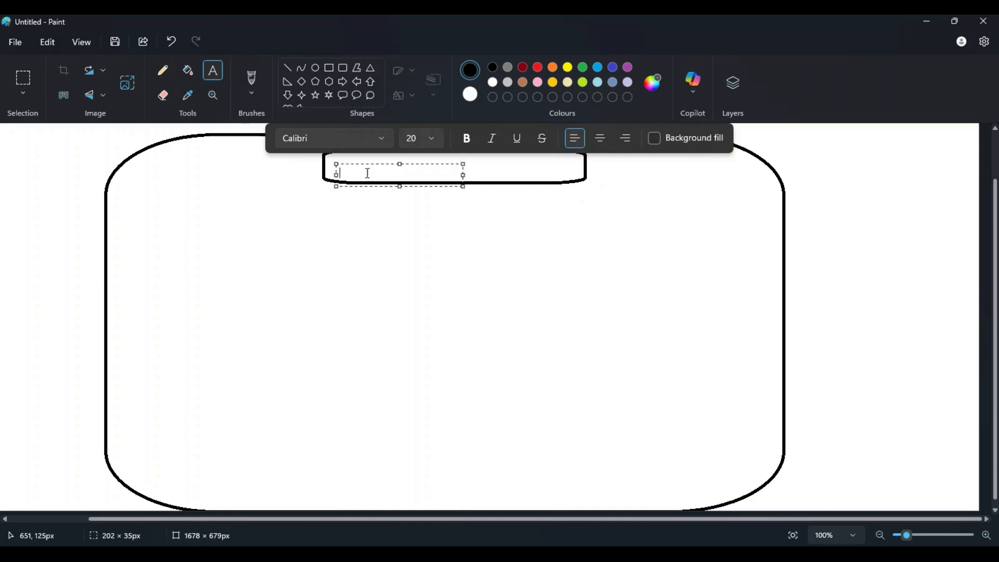
pyautogui.write('abc')
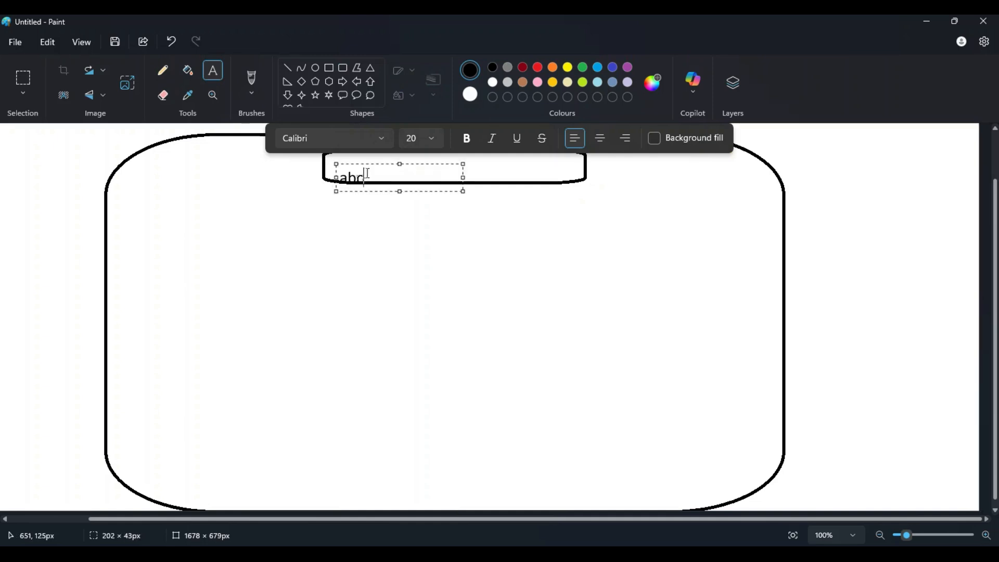
pyautogui.write(' com')
pyautogui.moveTo(400, 164); pyautogui.dragTo(400, 154)
pyautogui.click(379, 227)
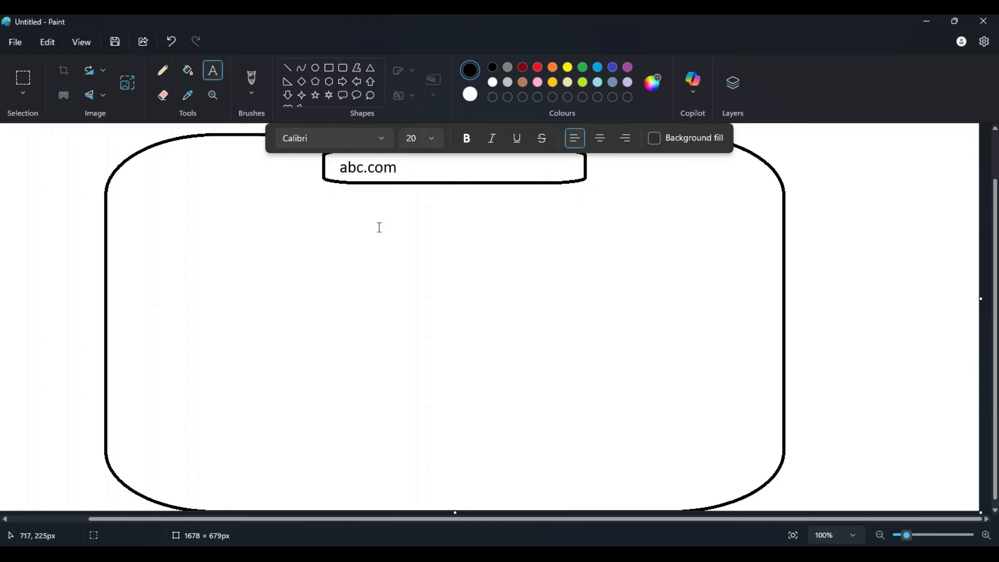
pyautogui.click(905, 197)
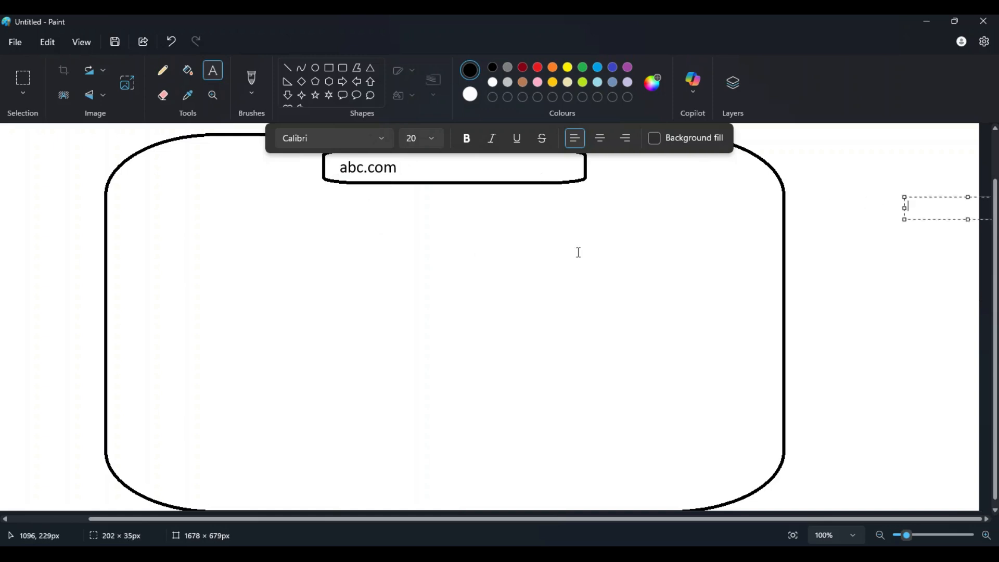
pyautogui.click(33, 77)
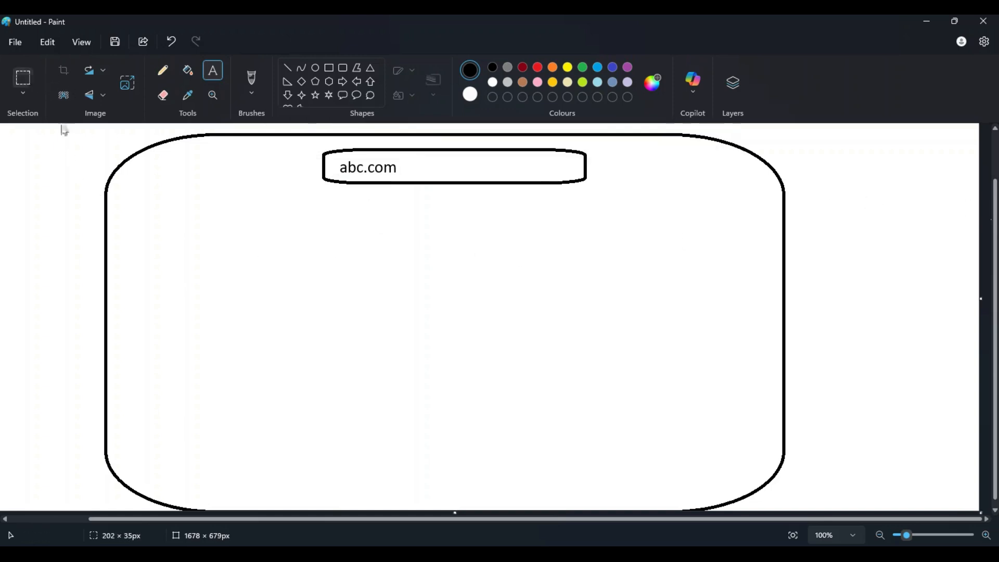
pyautogui.moveTo(69, 127); pyautogui.dragTo(800, 512)
pyautogui.click(847, 474)
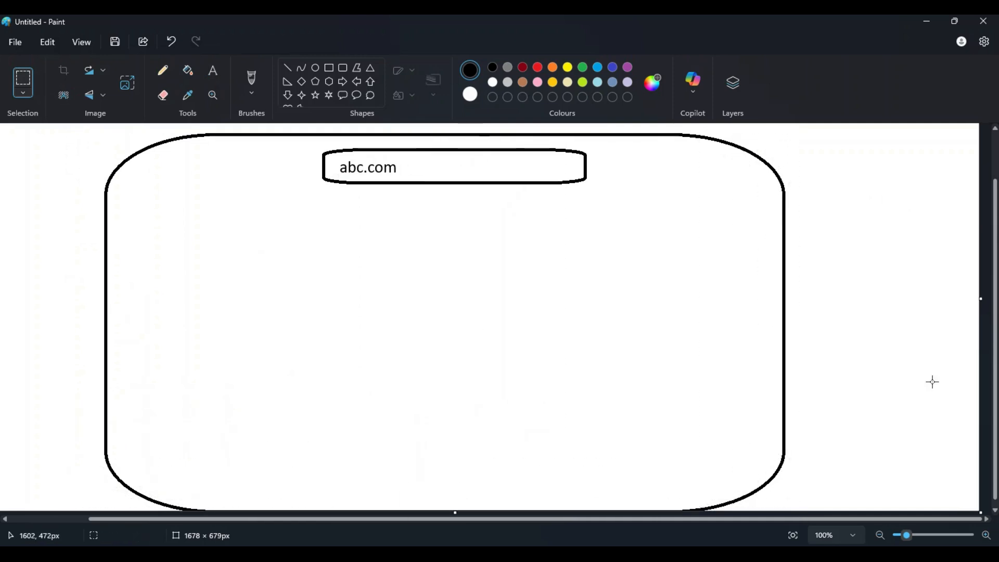
pyautogui.moveTo(995, 423); pyautogui.dragTo(995, 403)
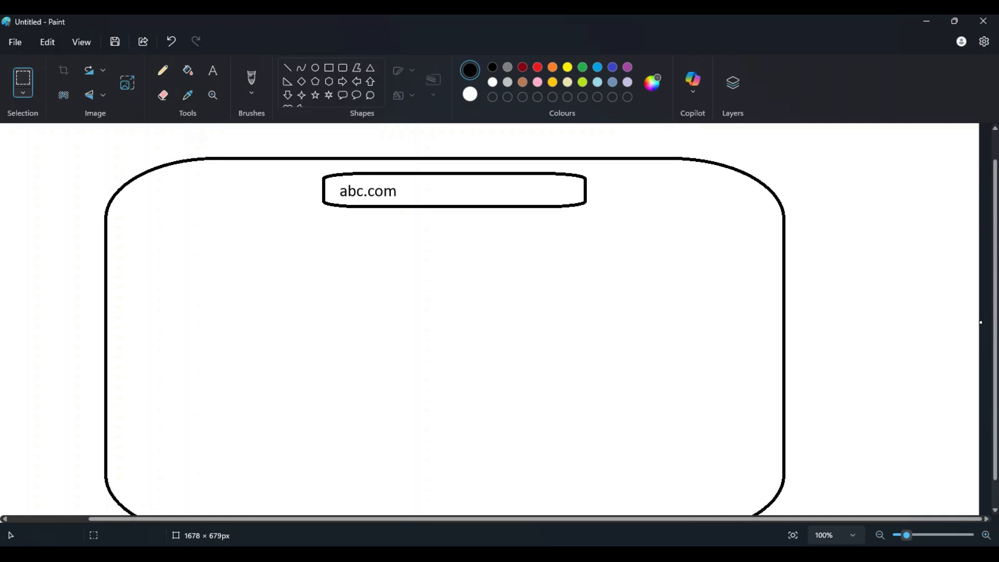
# - Switch to the Google Cloud console, list all projects, and view the new project form before cancelling it
pyautogui.hotkey('alt', 'Tab')
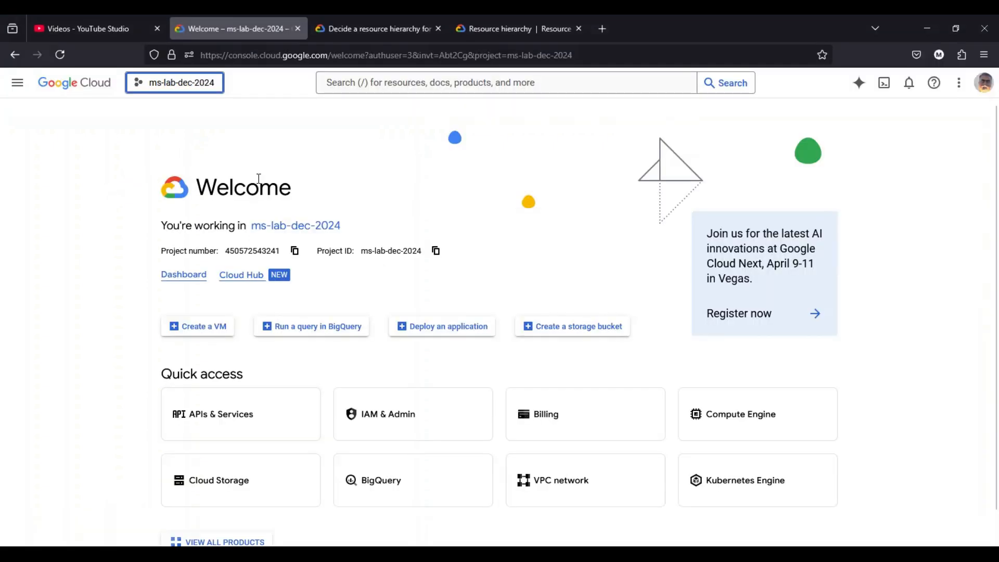
pyautogui.click(198, 83)
pyautogui.click(399, 205)
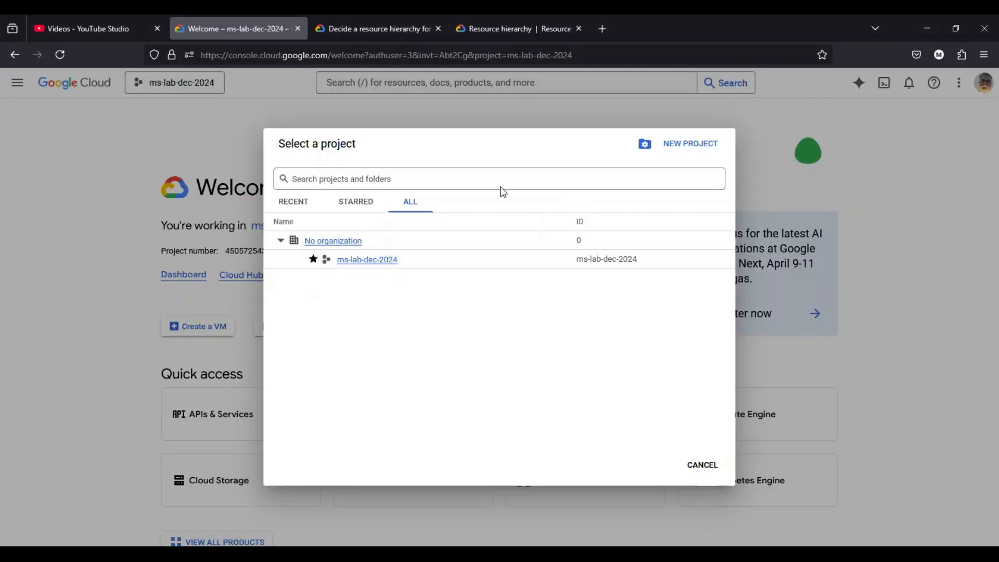
pyautogui.click(695, 147)
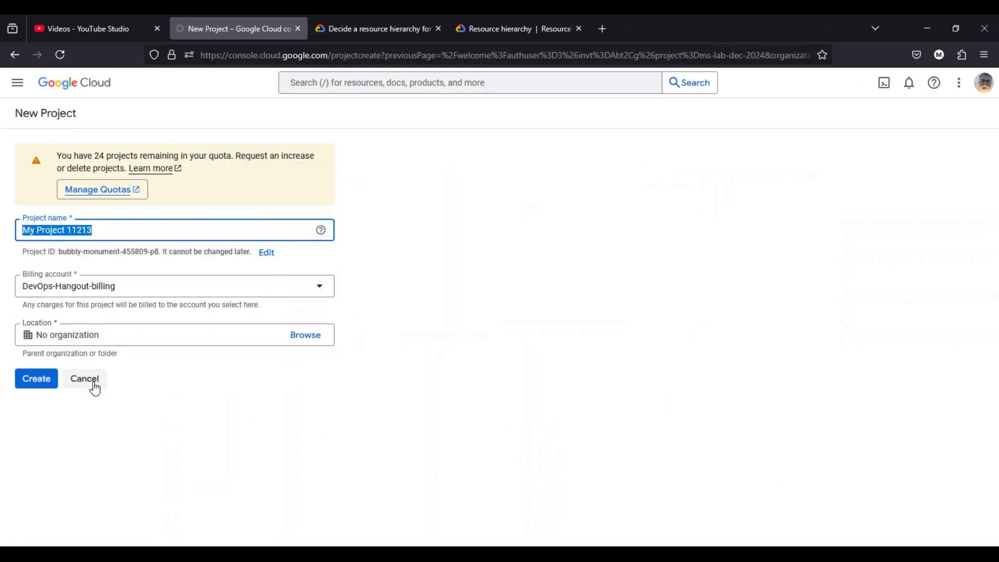
pyautogui.click(95, 388)
# - Examine the Location setting in a new project form, and bring up the Resource hierarchy documentation page
pyautogui.click(209, 86)
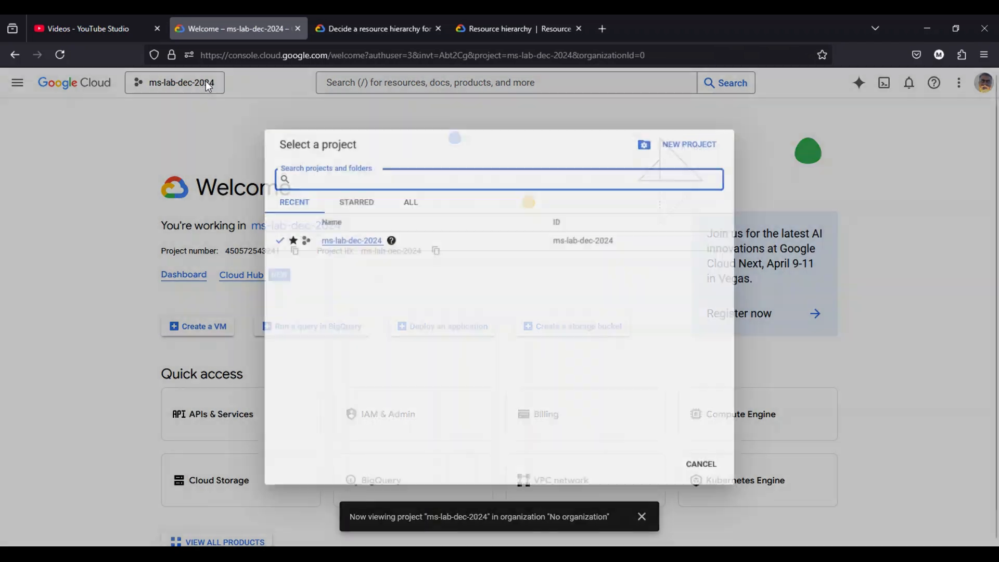
pyautogui.click(413, 204)
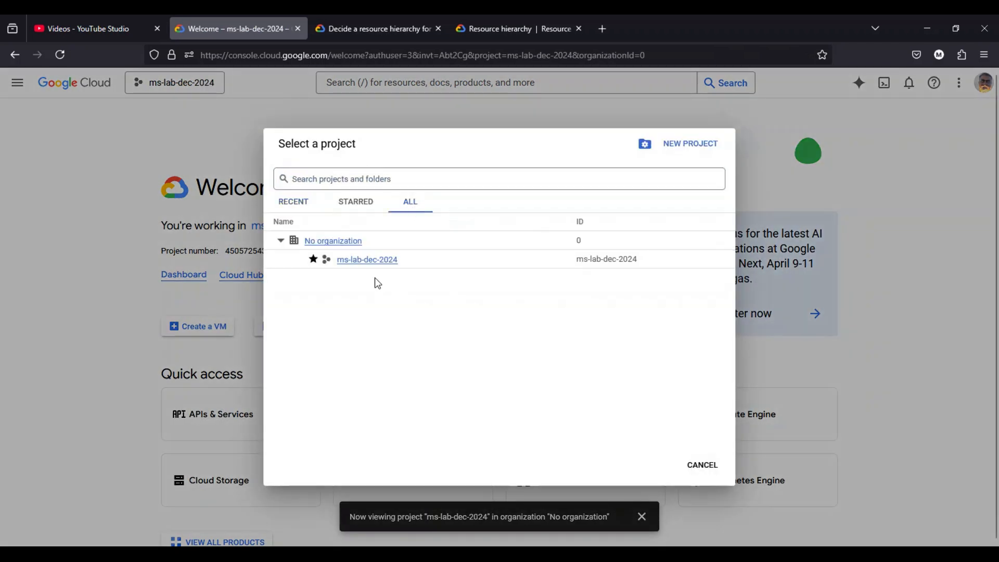
pyautogui.click(674, 155)
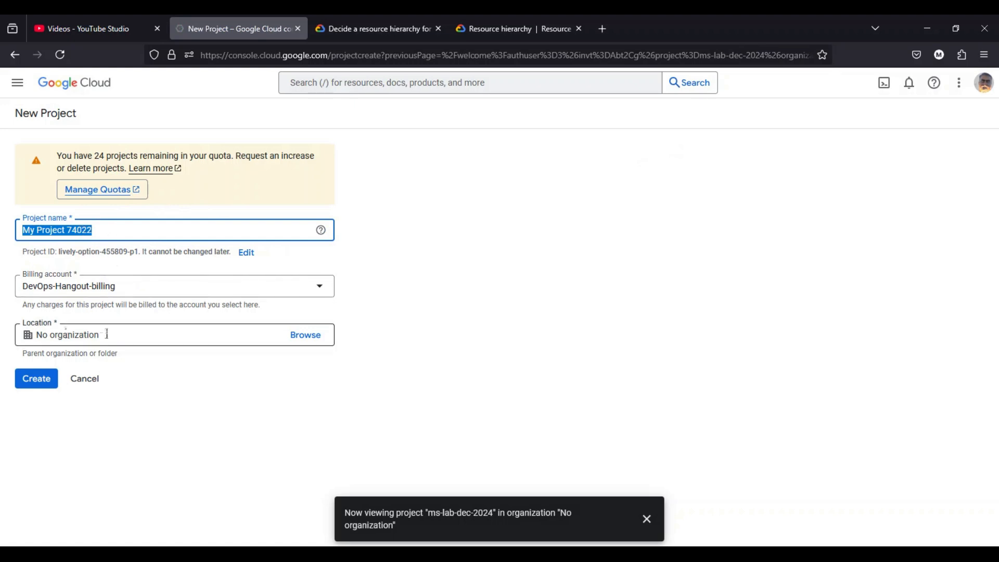
pyautogui.moveTo(105, 335); pyautogui.dragTo(28, 334)
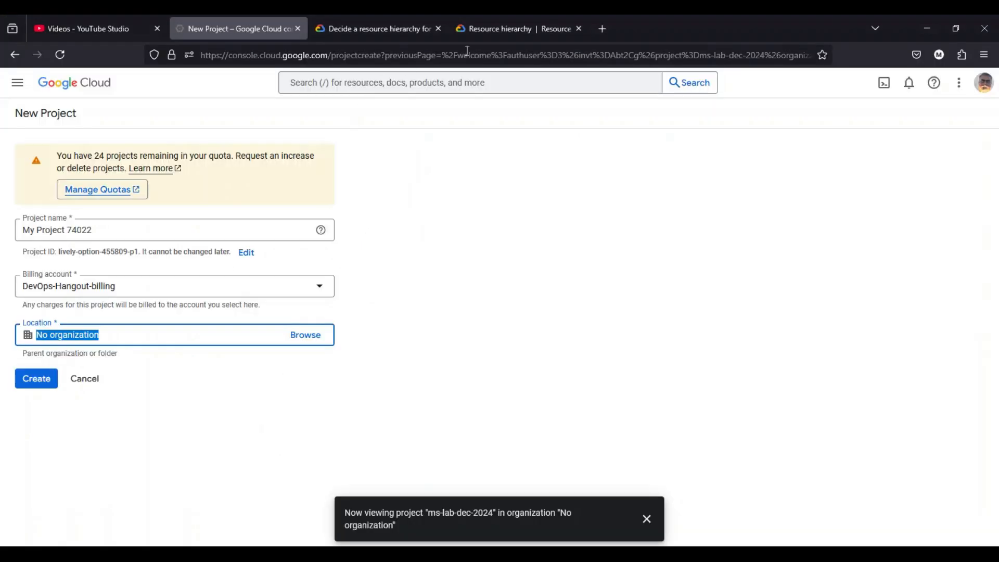
pyautogui.click(501, 31)
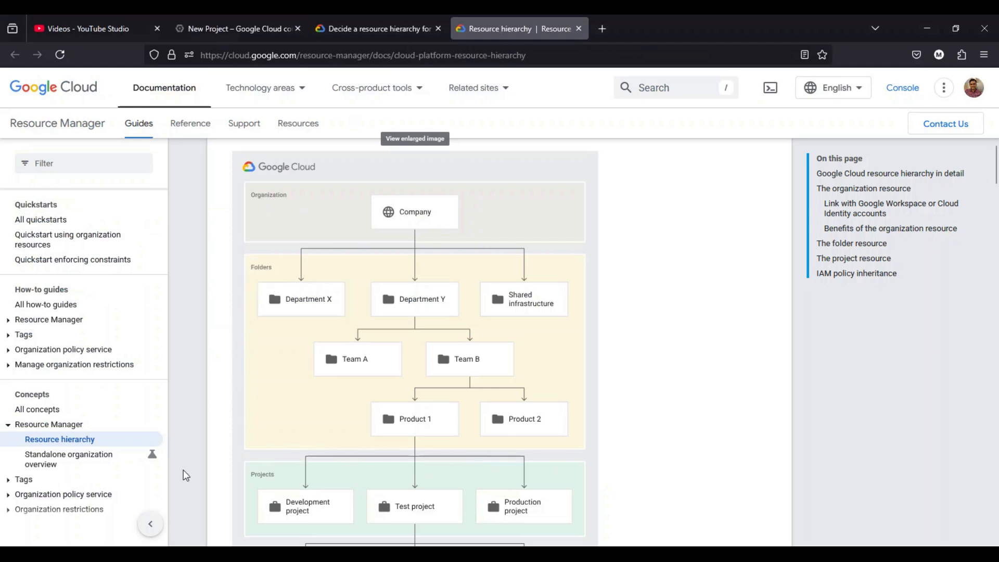
# - Switch to Paint and draw a row of four rounded rectangles, each about 160 by 90 px, below the abc.com box
pyautogui.click(99, 508)
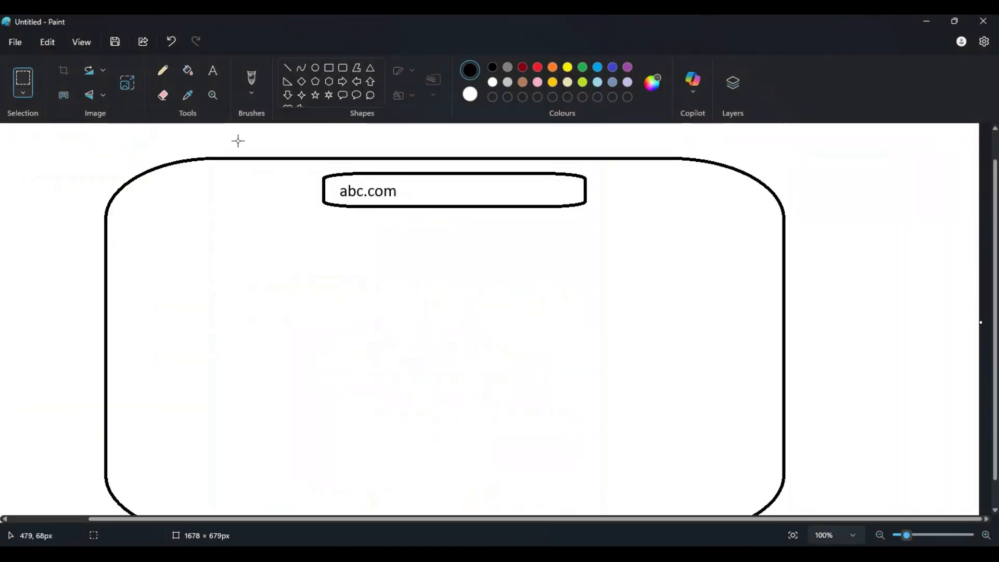
pyautogui.click(343, 69)
pyautogui.moveTo(158, 256)
pyautogui.mouseDown()
pyautogui.moveTo(161, 299)
pyautogui.moveTo(270, 308)
pyautogui.mouseUp()
pyautogui.moveTo(335, 253); pyautogui.dragTo(444, 311)
pyautogui.moveTo(492, 254)
pyautogui.mouseDown()
pyautogui.moveTo(576, 317)
pyautogui.moveTo(598, 313)
pyautogui.mouseUp()
pyautogui.moveTo(650, 256); pyautogui.dragTo(751, 315)
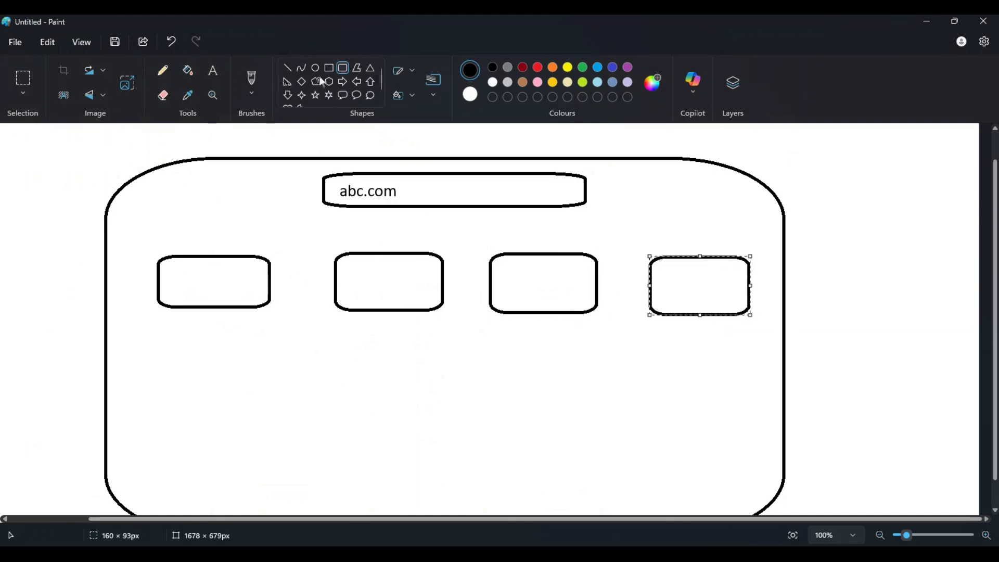
# - Label the four boxes in the row "DEV", "QA", "UAT" and "Prod", in that order
pyautogui.click(212, 70)
pyautogui.click(167, 272)
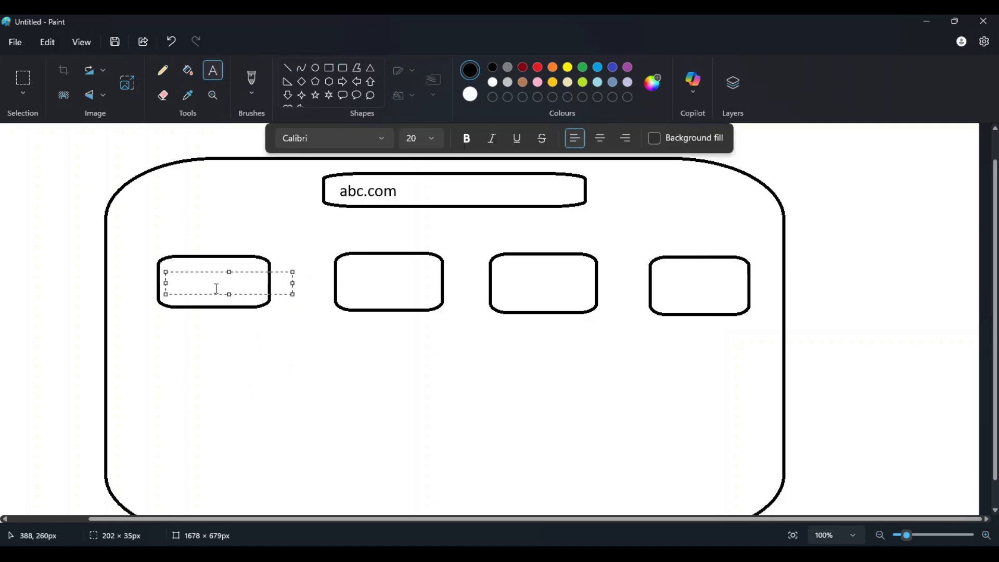
pyautogui.write('DEV')
pyautogui.click(361, 277)
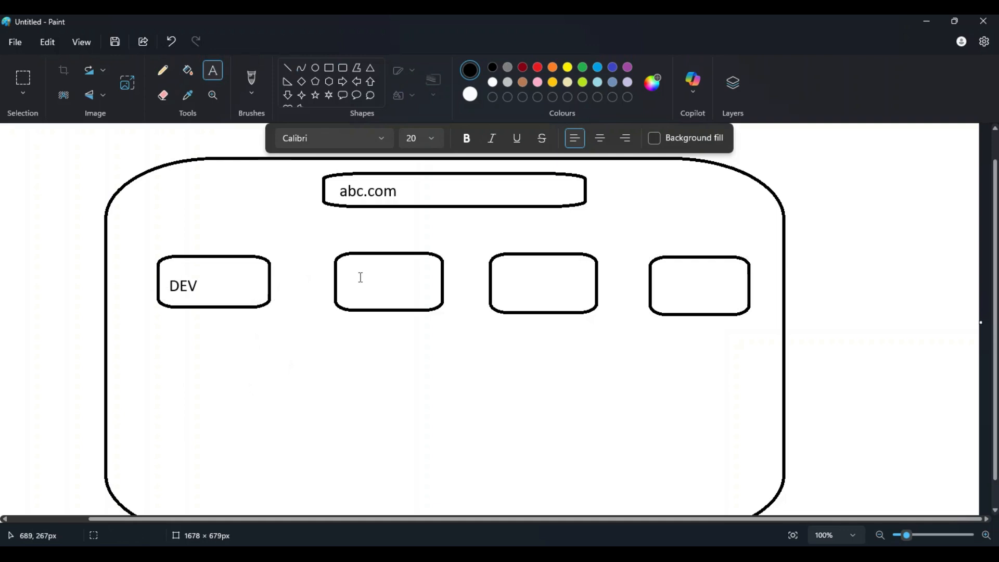
pyautogui.click(350, 274)
pyautogui.write('QA')
pyautogui.click(503, 274)
pyautogui.click(504, 274)
pyautogui.write('UAT')
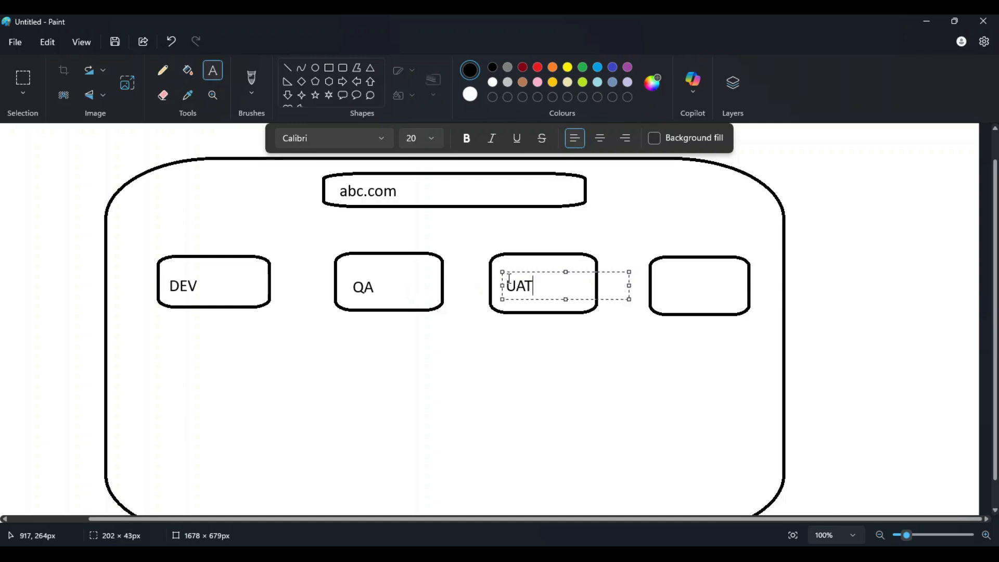
pyautogui.click(662, 278)
pyautogui.click(662, 277)
pyautogui.write('Prod')
pyautogui.click(351, 393)
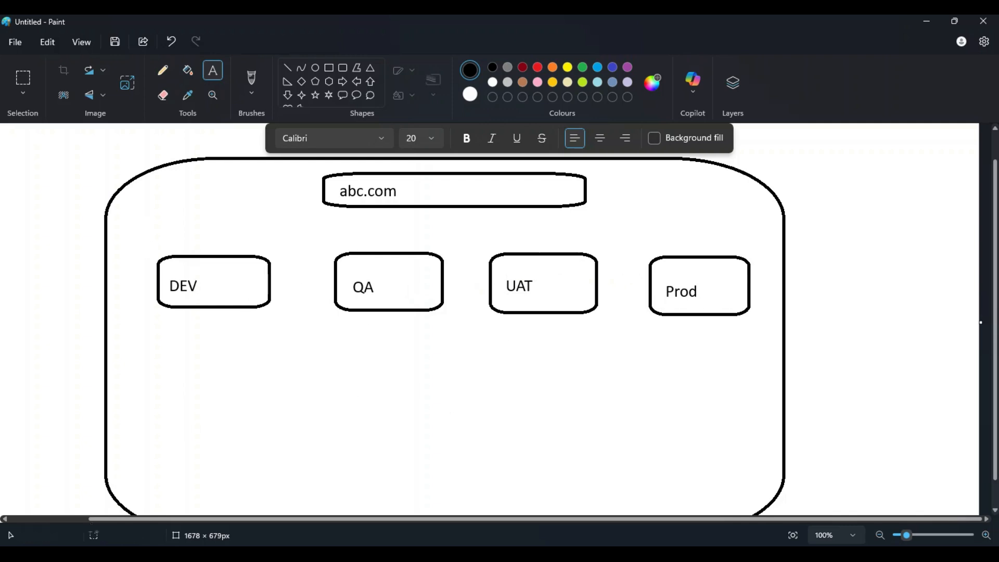
# - Switch to the browser, examine the projects and resources levels of the resource hierarchy diagram, and return to Paint
pyautogui.hotkey('alt', 'Tab')
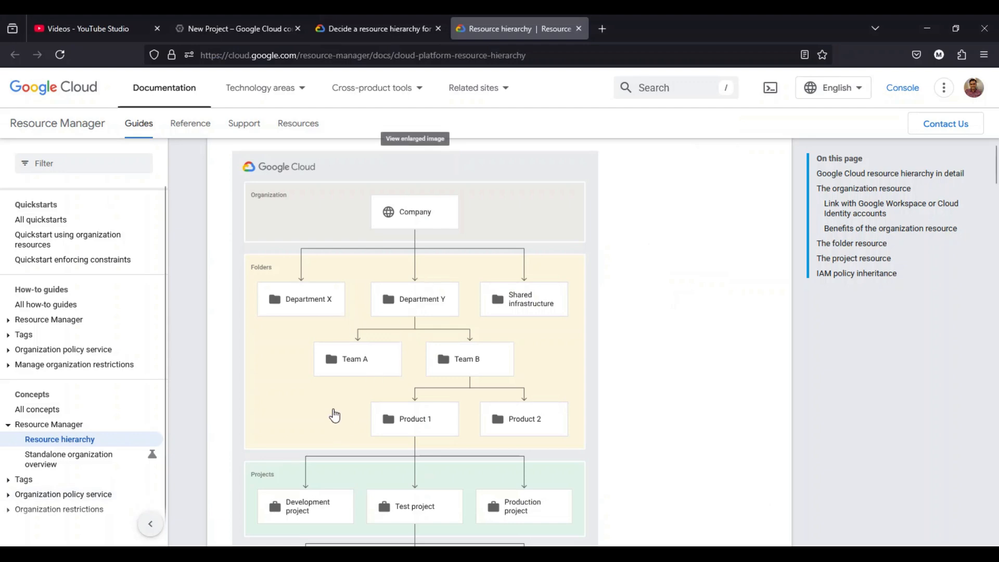
pyautogui.scroll(-2, 335, 416)
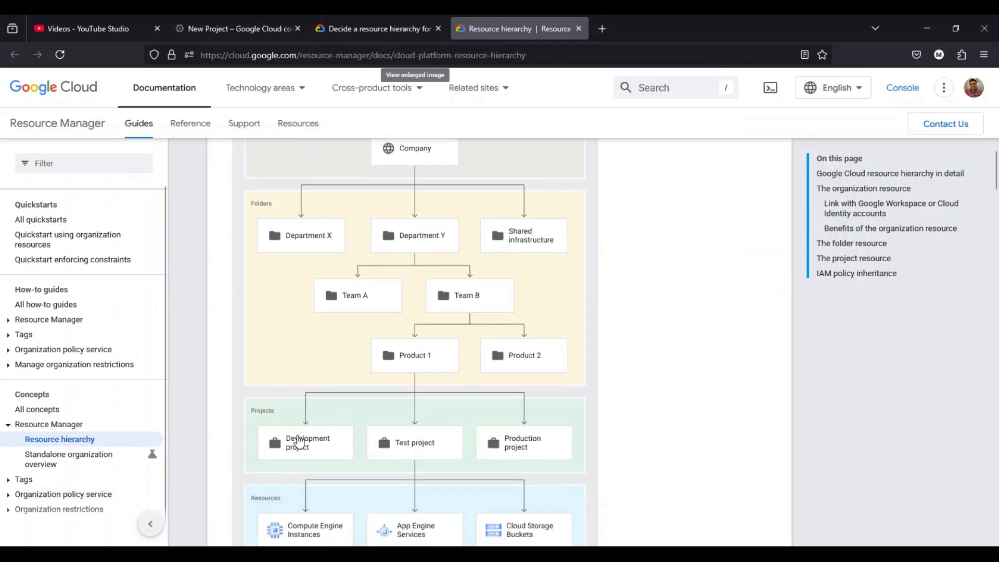
pyautogui.click(927, 29)
pyautogui.click(343, 68)
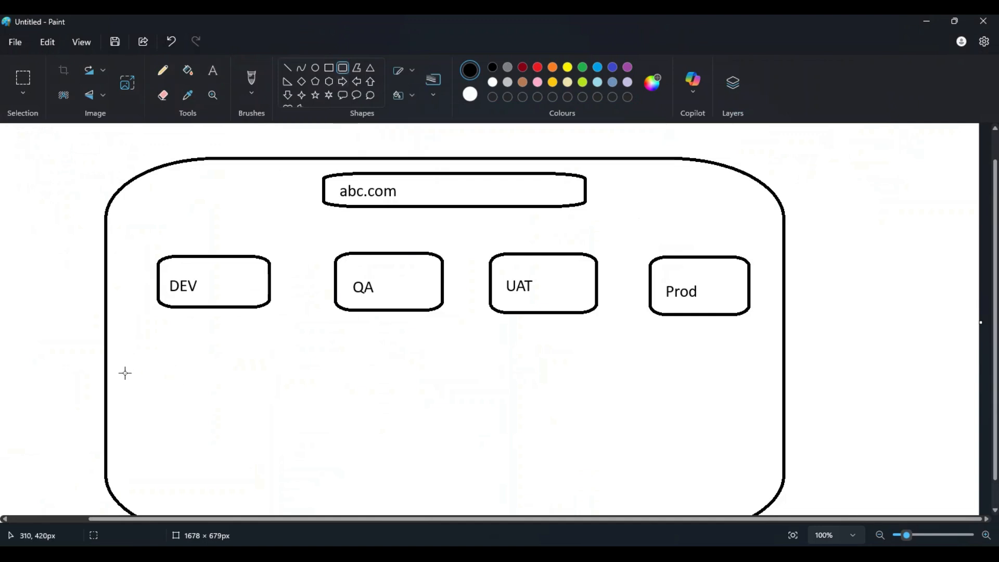
pyautogui.moveTo(121, 374); pyautogui.dragTo(193, 425)
pyautogui.moveTo(204, 376); pyautogui.dragTo(259, 422)
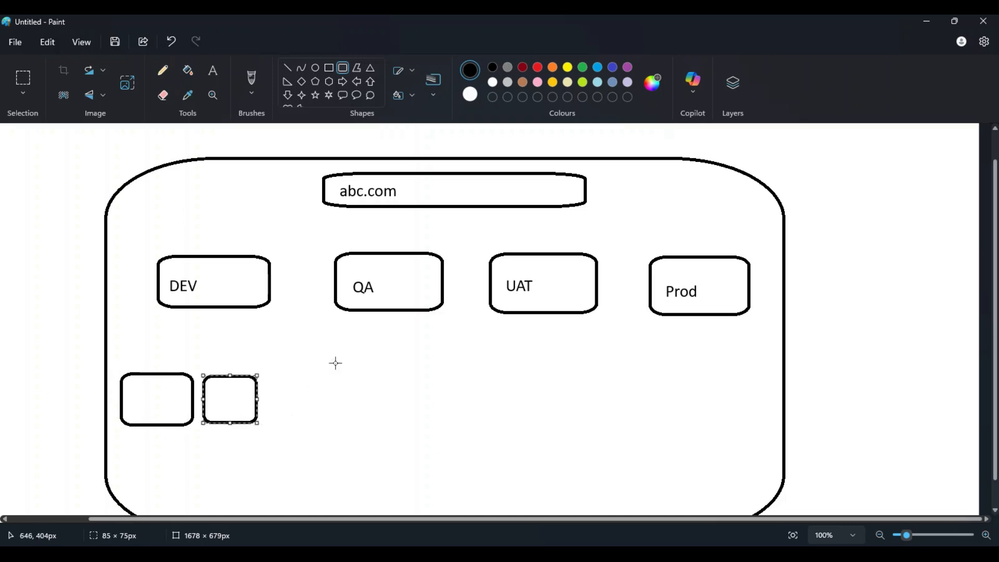
pyautogui.hotkey('ctrl', 'z')
pyautogui.hotkey('ctrl', 'z')
# - Draw one rounded box under DEV, two each under QA, UAT and Prod, and a smaller one about 110 by 39 px below Prod's pair
pyautogui.moveTo(145, 374); pyautogui.dragTo(265, 424)
pyautogui.click(333, 397)
pyautogui.moveTo(333, 368); pyautogui.dragTo(394, 427)
pyautogui.moveTo(411, 366); pyautogui.dragTo(467, 421)
pyautogui.moveTo(505, 362); pyautogui.dragTo(555, 424)
pyautogui.moveTo(567, 361)
pyautogui.mouseDown()
pyautogui.moveTo(578, 427)
pyautogui.moveTo(612, 429)
pyautogui.mouseUp()
pyautogui.moveTo(644, 367)
pyautogui.mouseDown()
pyautogui.moveTo(651, 415)
pyautogui.moveTo(698, 426)
pyautogui.mouseUp()
pyautogui.moveTo(713, 367)
pyautogui.mouseDown()
pyautogui.moveTo(721, 418)
pyautogui.moveTo(768, 422)
pyautogui.mouseUp()
pyautogui.moveTo(683, 454); pyautogui.dragTo(755, 479)
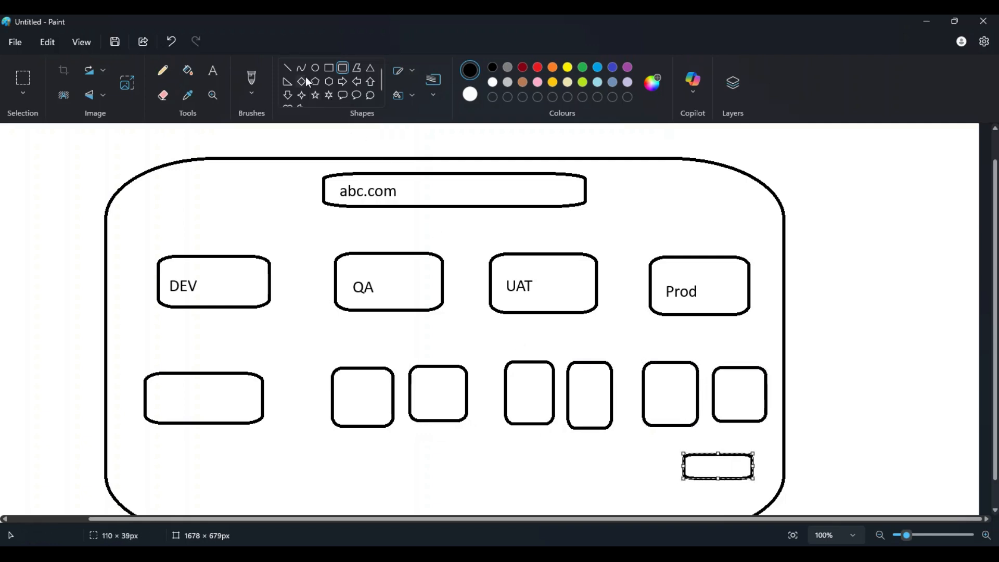
# - Draw straight lines linking DEV to the box below it and abc.com to DEV, QA, UAT and Prod
pyautogui.click(287, 68)
pyautogui.moveTo(203, 373); pyautogui.dragTo(206, 308)
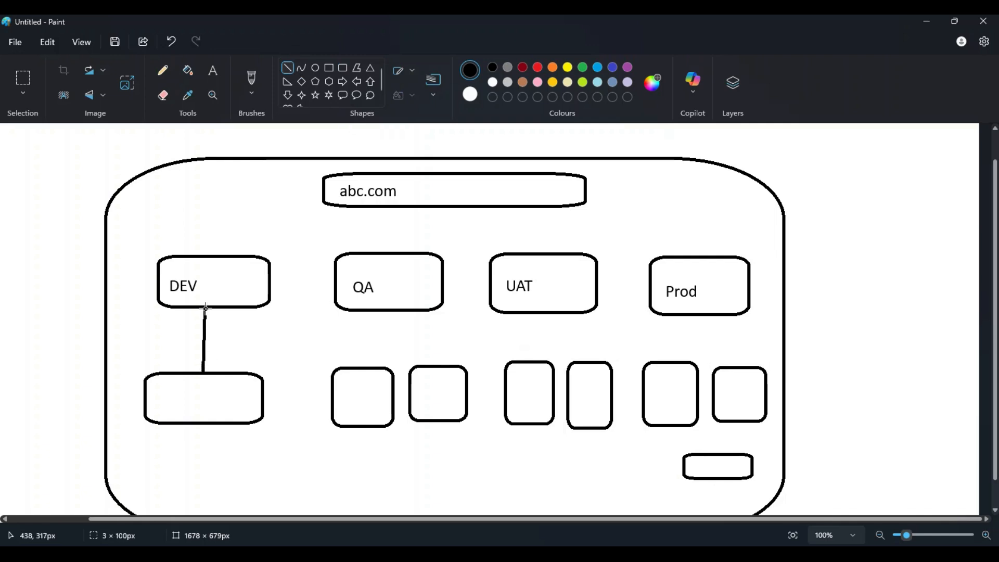
pyautogui.moveTo(271, 259); pyautogui.dragTo(384, 208)
pyautogui.moveTo(393, 255); pyautogui.dragTo(384, 207)
pyautogui.moveTo(525, 257); pyautogui.dragTo(457, 210)
pyautogui.moveTo(666, 255); pyautogui.dragTo(501, 208)
# - Draw straight lines linking QA and UAT to their two boxes each and Prod to its three boxes
pyautogui.moveTo(367, 368); pyautogui.dragTo(385, 311)
pyautogui.moveTo(426, 368); pyautogui.dragTo(394, 313)
pyautogui.moveTo(529, 361); pyautogui.dragTo(539, 314)
pyautogui.moveTo(583, 367); pyautogui.dragTo(556, 314)
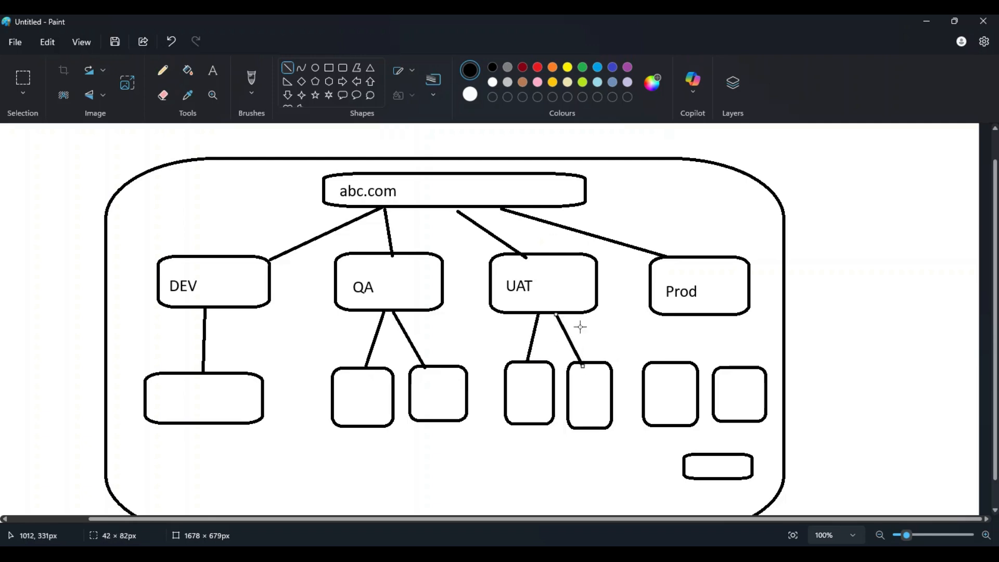
pyautogui.moveTo(665, 363); pyautogui.dragTo(680, 317)
pyautogui.moveTo(725, 368); pyautogui.dragTo(706, 315)
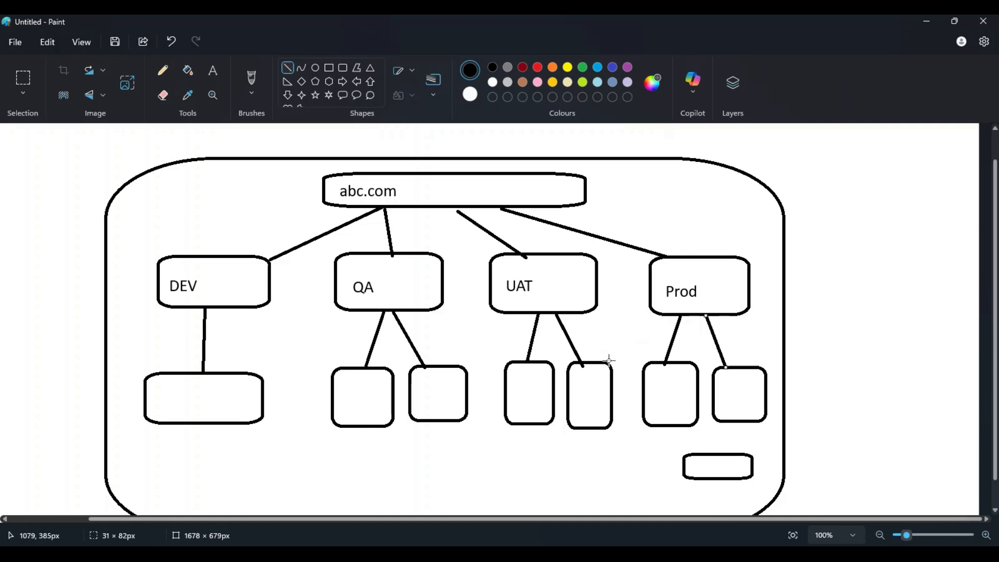
pyautogui.moveTo(710, 454); pyautogui.dragTo(702, 318)
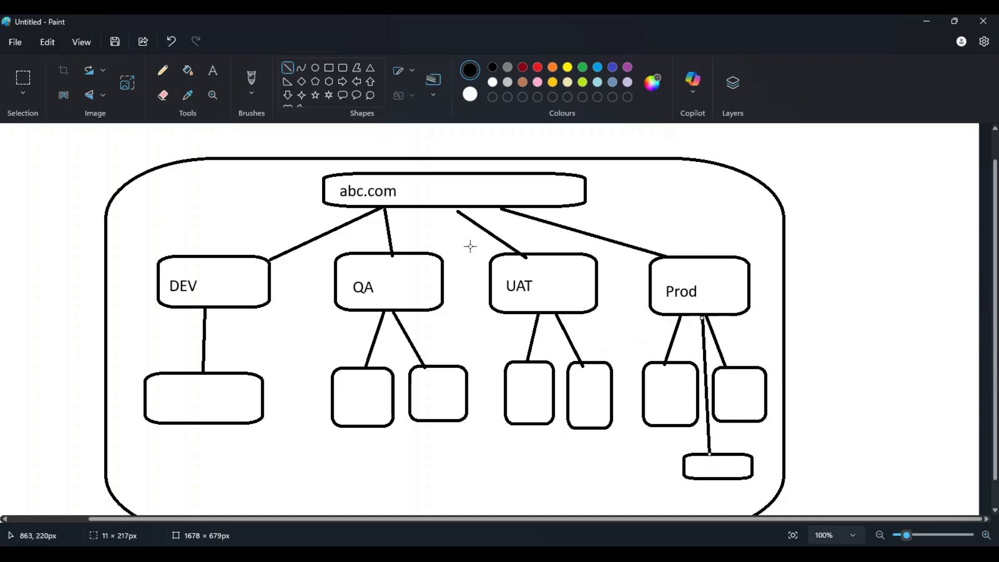
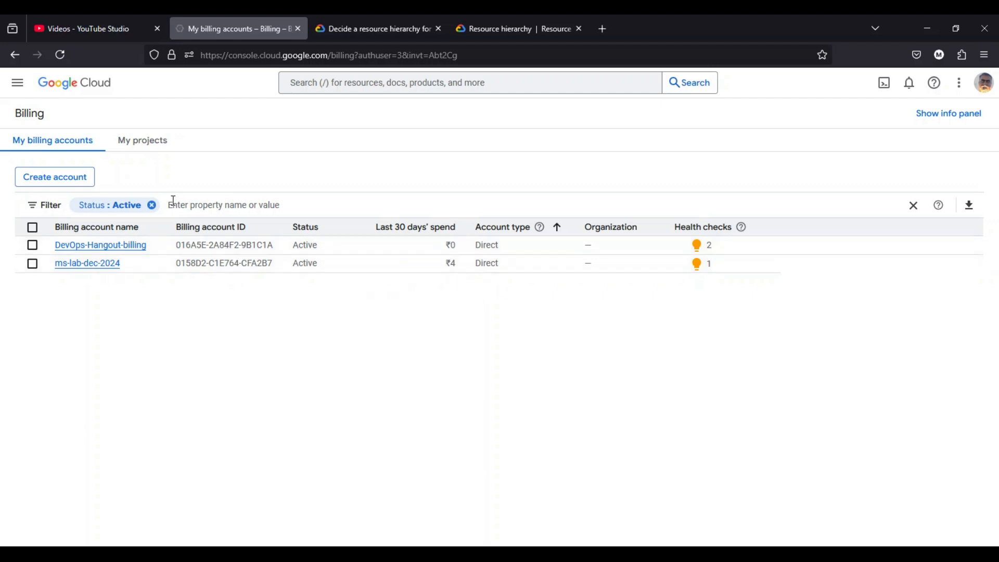
# - Check the projects listed under Billing, and create a new billing account named mydemo-billing-acc-2025
pyautogui.click(147, 150)
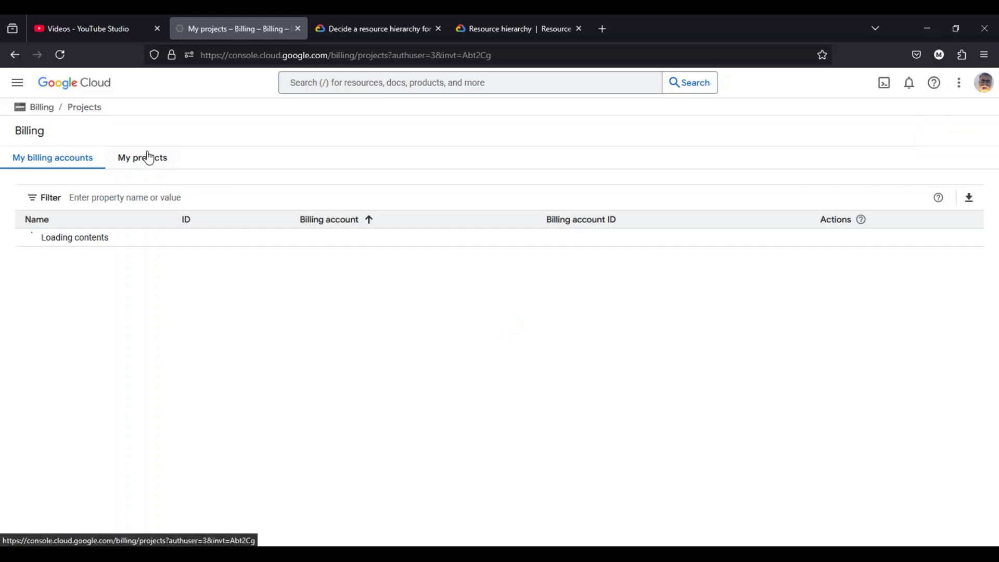
pyautogui.click(58, 155)
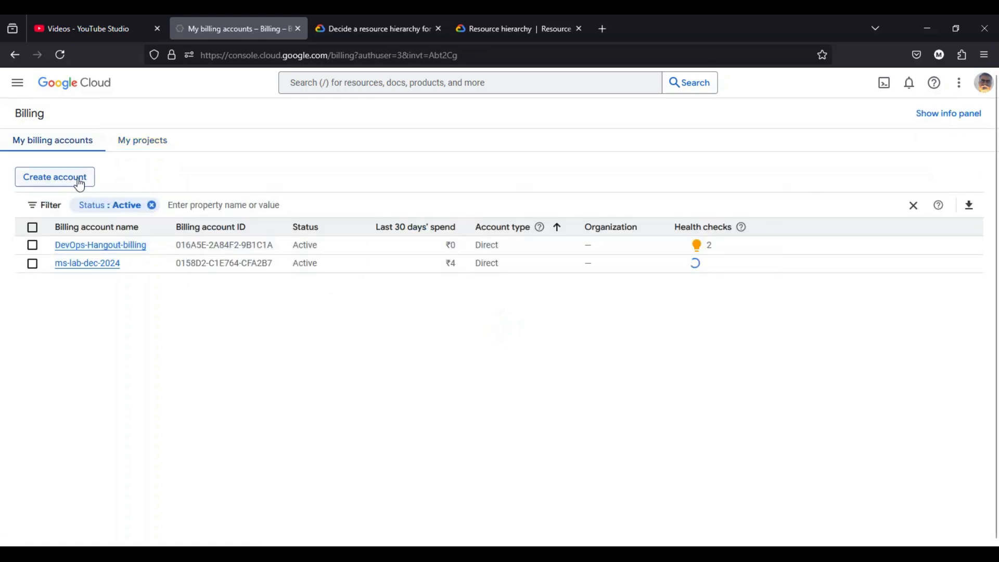
pyautogui.click(54, 176)
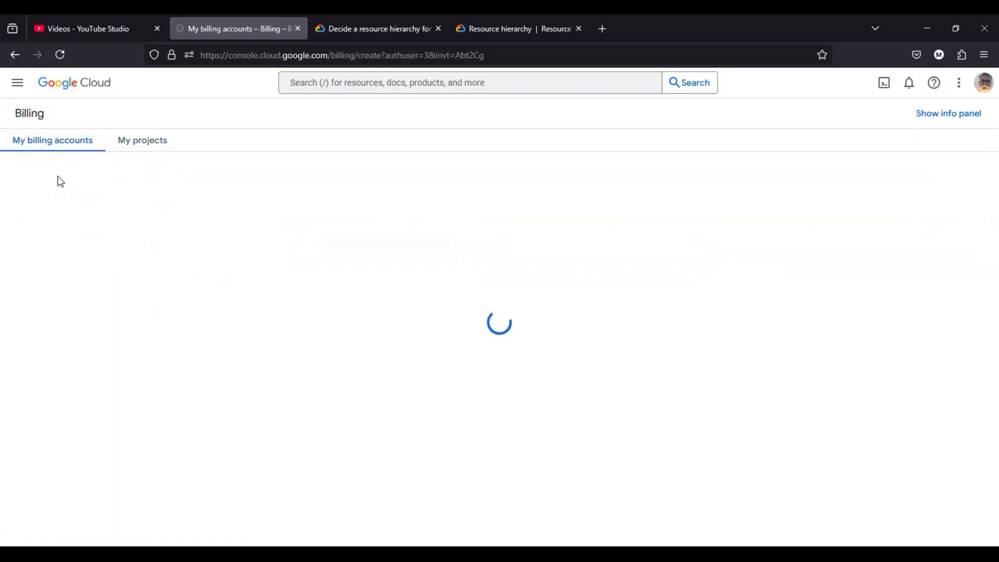
pyautogui.click(116, 175)
pyautogui.hotkey('ctrl', 'a')
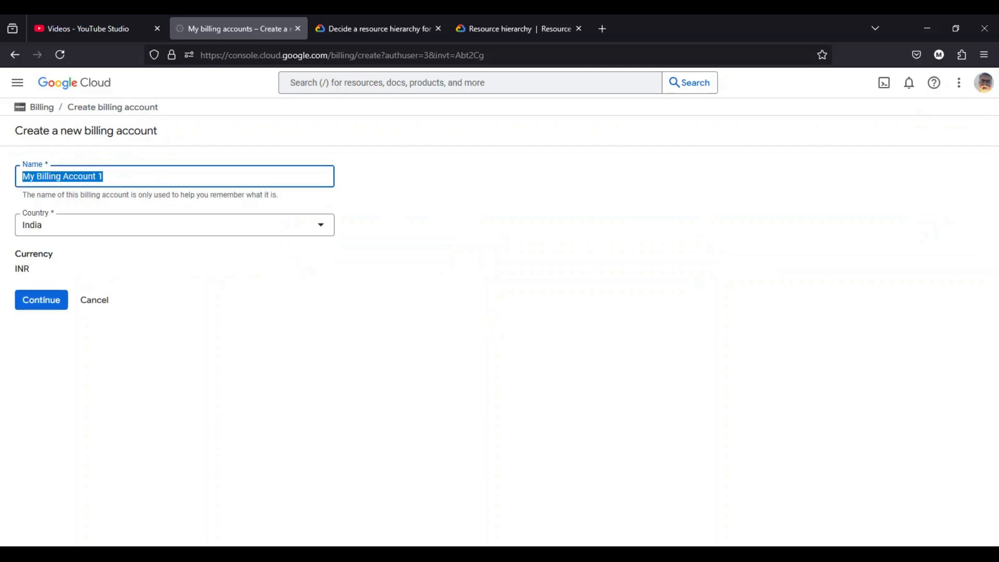
pyautogui.write('mydemo-billing-acc-2025')
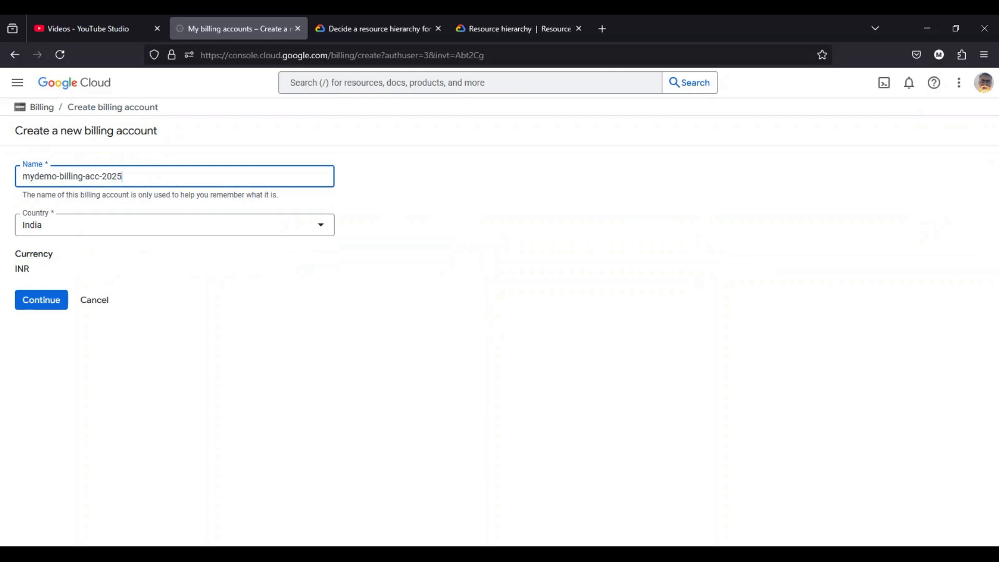
pyautogui.click(57, 306)
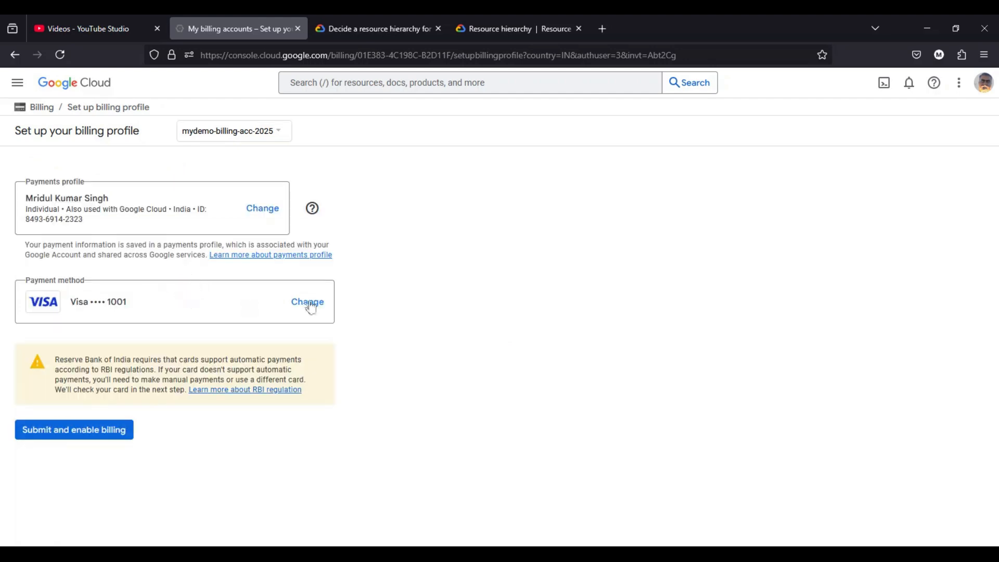
# - Review the available payment methods without changing the selected card, and submit the billing profile for payment verification
pyautogui.click(300, 313)
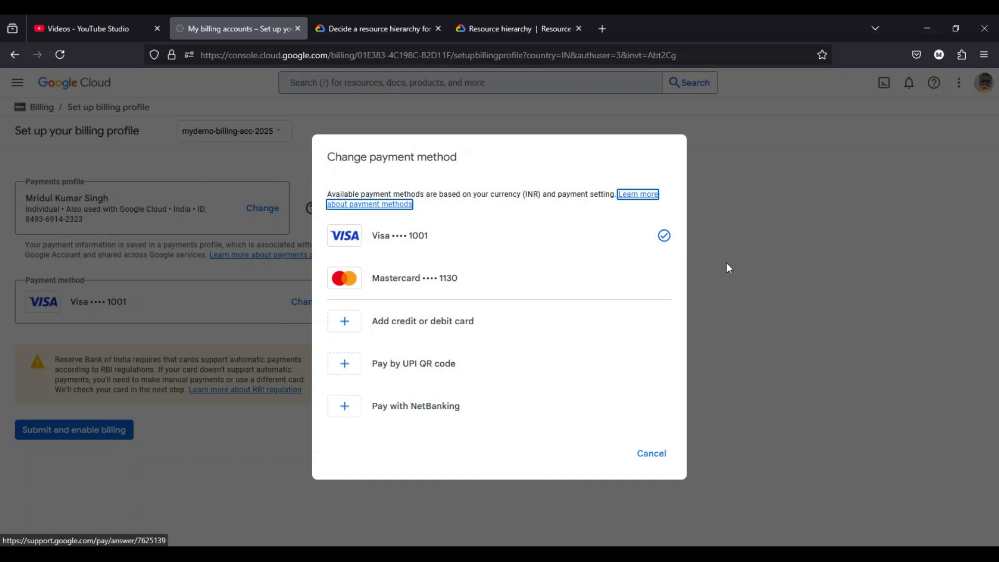
pyautogui.click(652, 454)
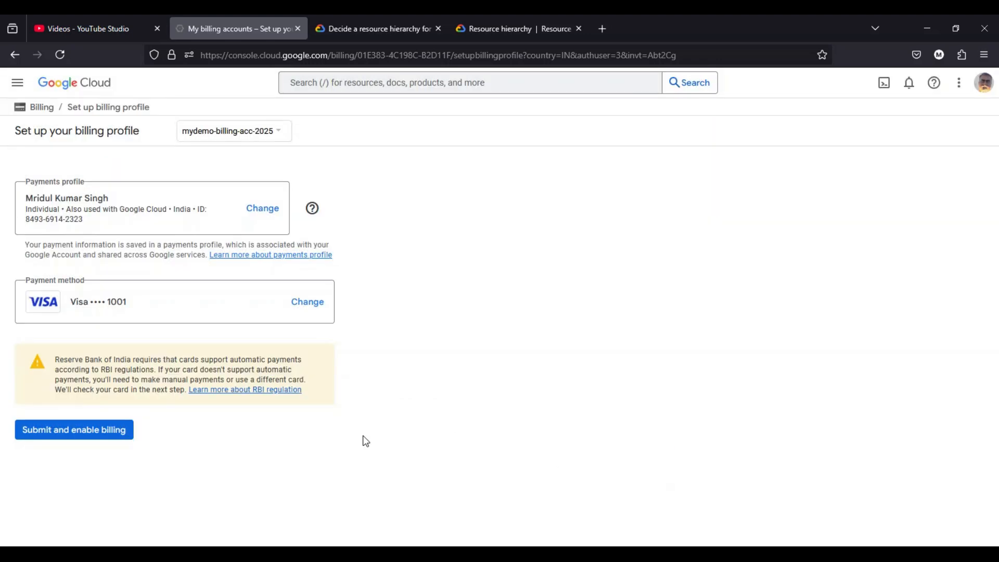
pyautogui.click(82, 431)
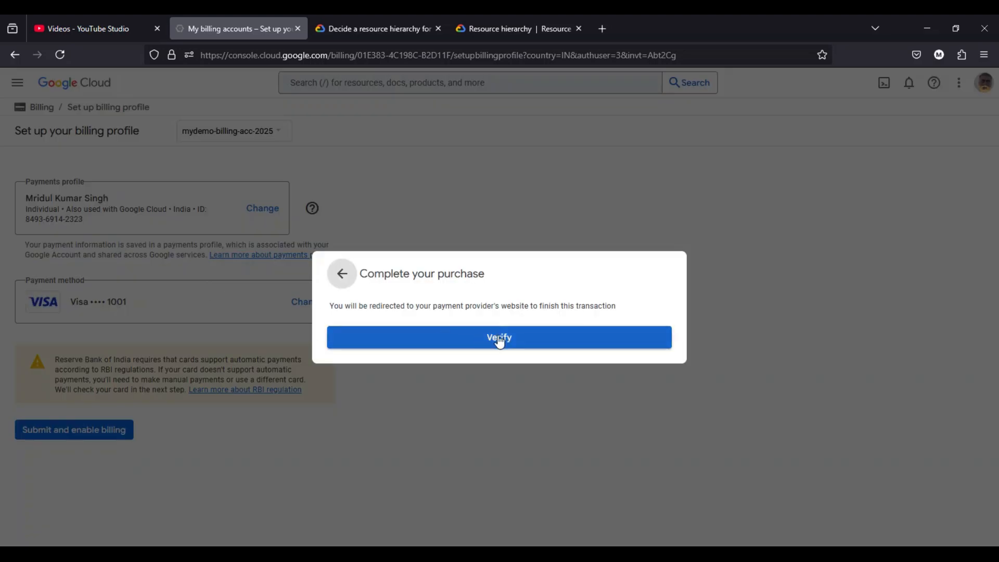
pyautogui.click(500, 339)
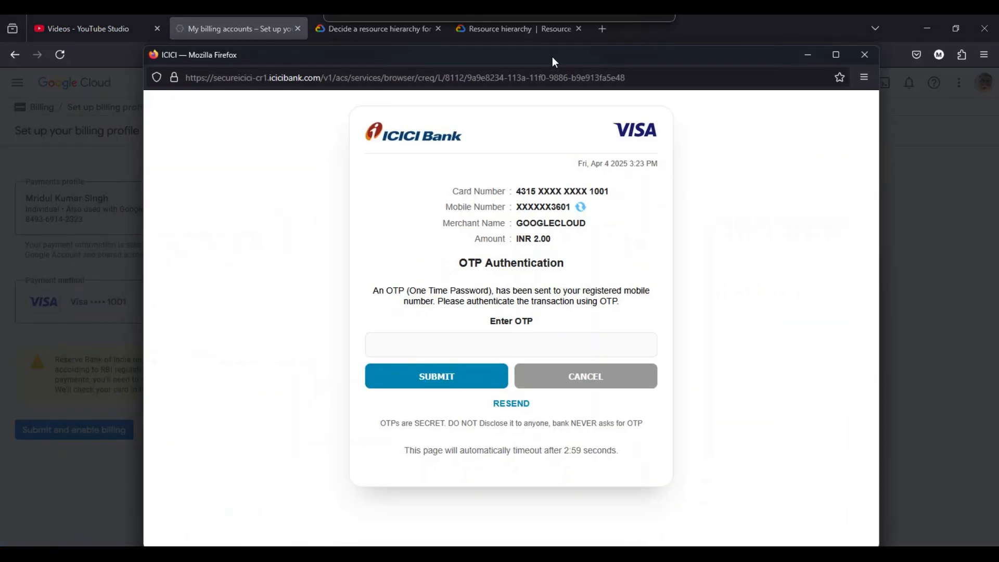
# - Try to authenticate the card verification by entering the one-time password, and decline saving it in the browser
pyautogui.moveTo(553, 61); pyautogui.dragTo(528, 39)
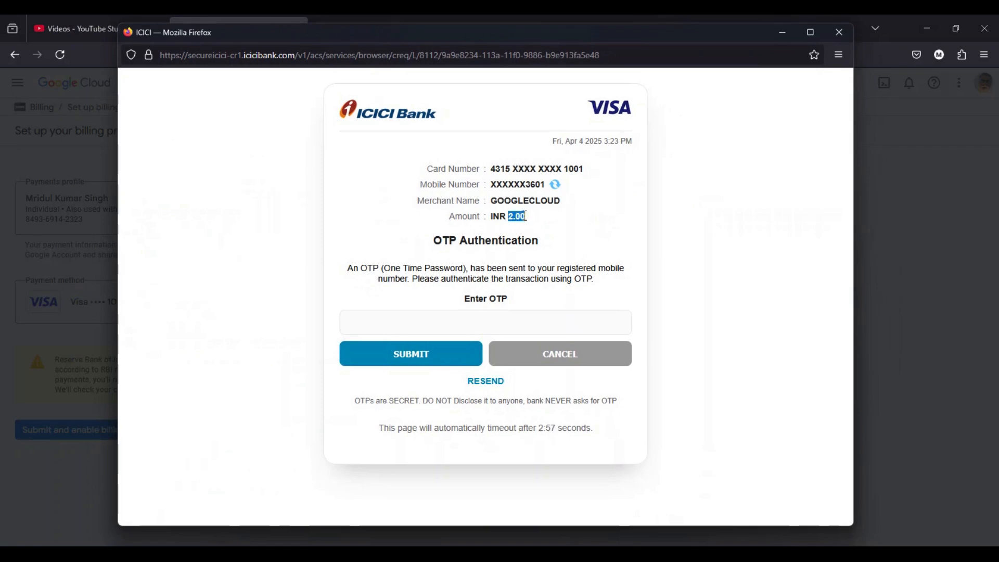
pyautogui.click(396, 323)
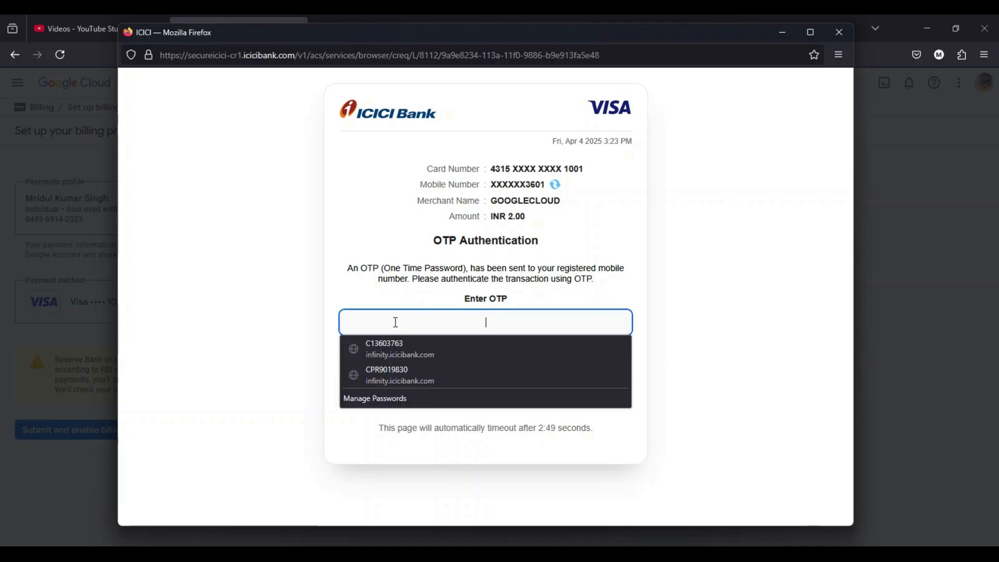
pyautogui.write('•')
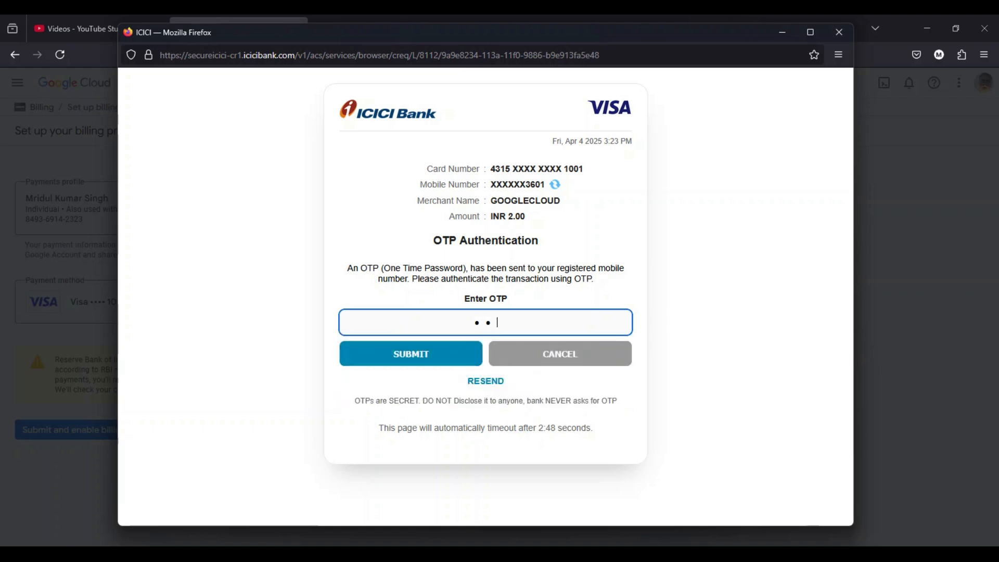
pyautogui.write('•••••')
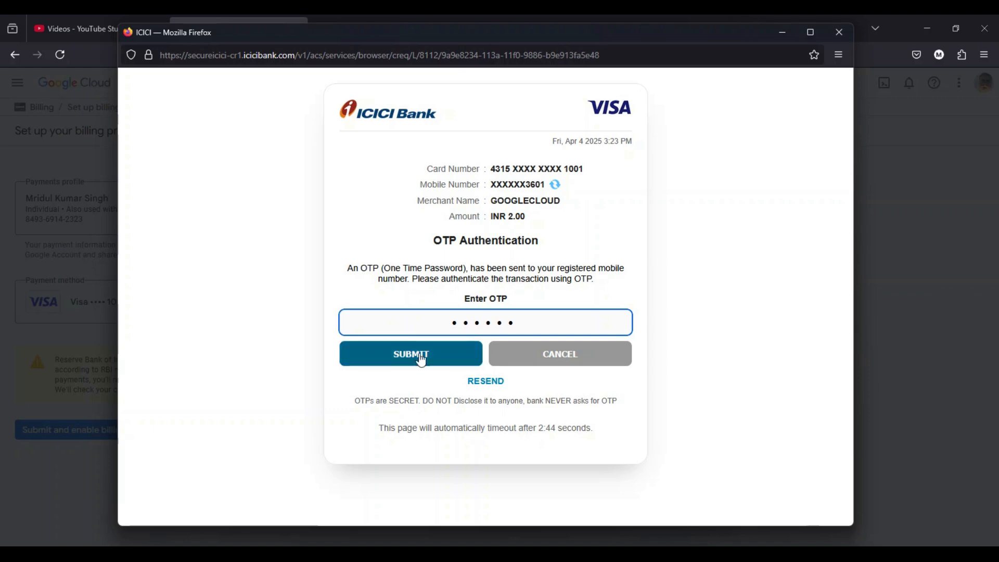
pyautogui.click(407, 345)
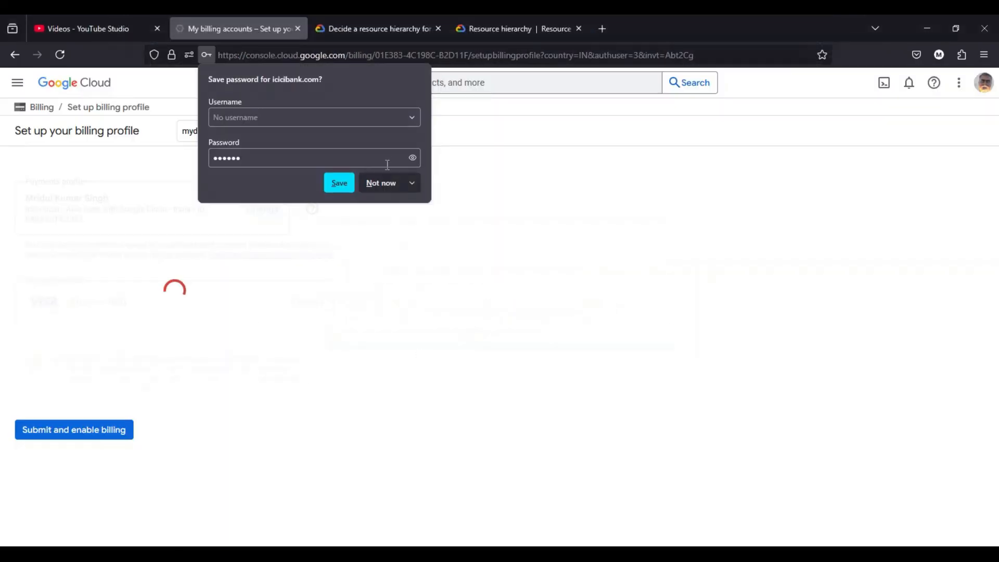
pyautogui.click(385, 184)
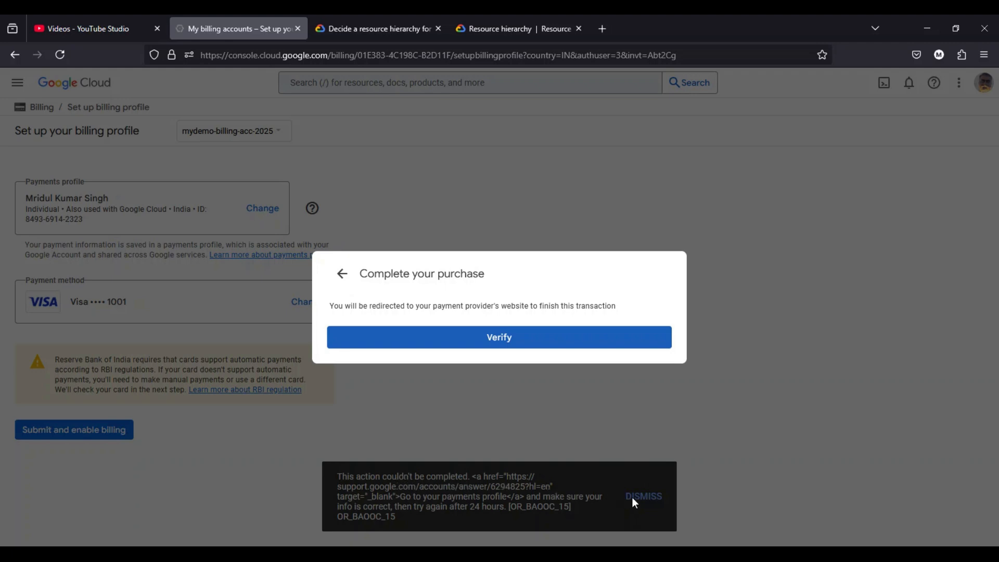
# - Abandon the payment verification and return to the Google Cloud welcome page
pyautogui.click(347, 262)
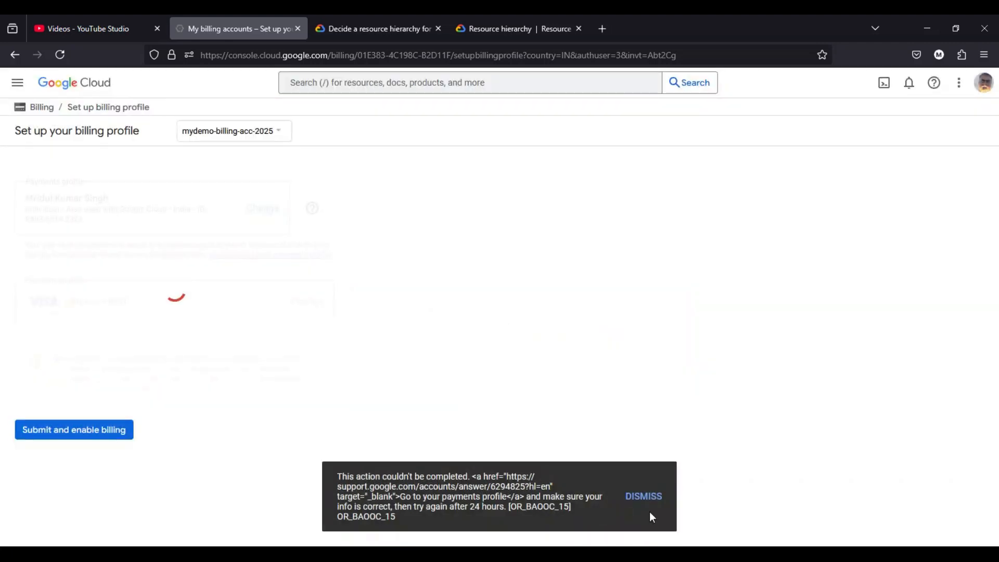
pyautogui.click(644, 497)
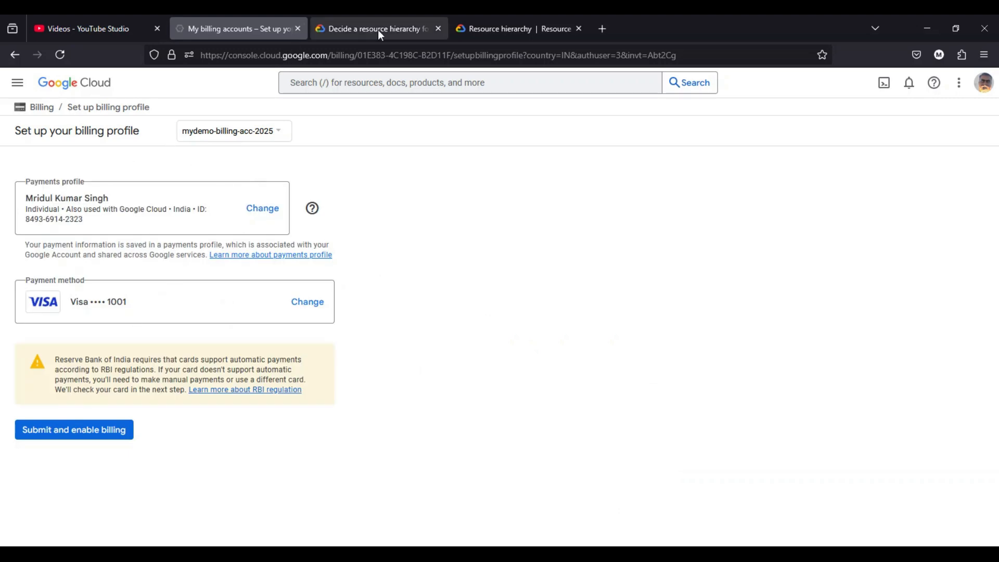
pyautogui.click(20, 81)
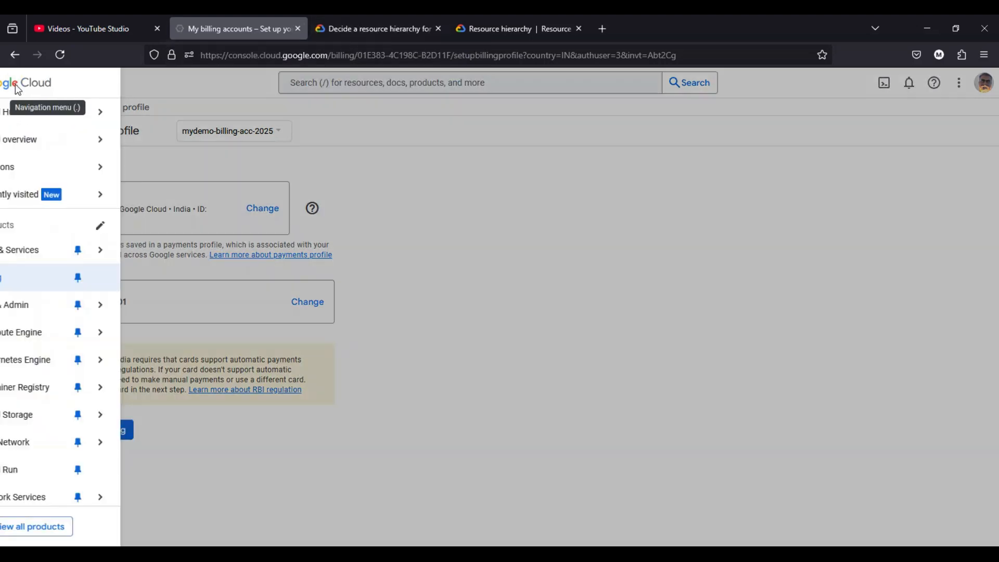
pyautogui.moveTo(63, 127)
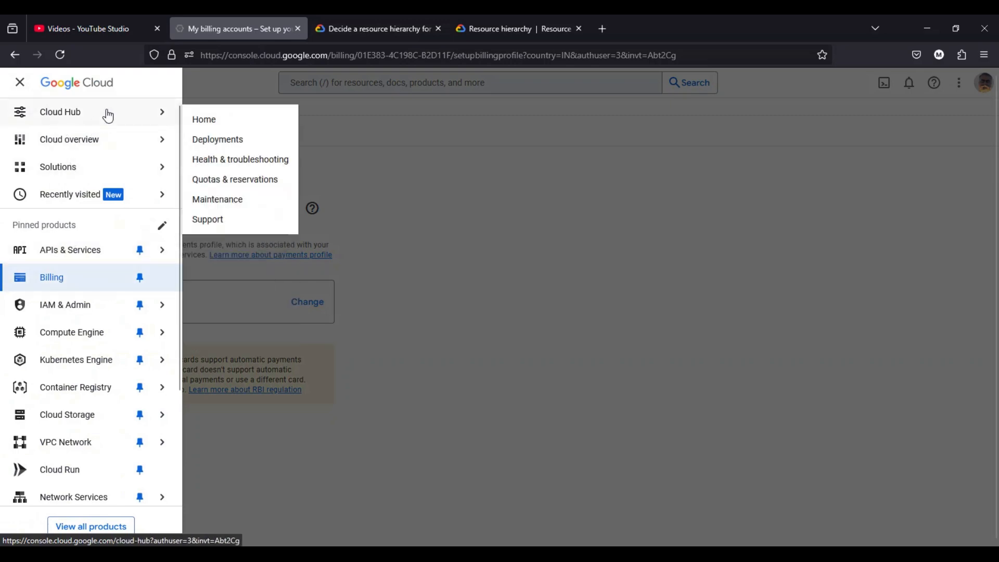
pyautogui.click(63, 92)
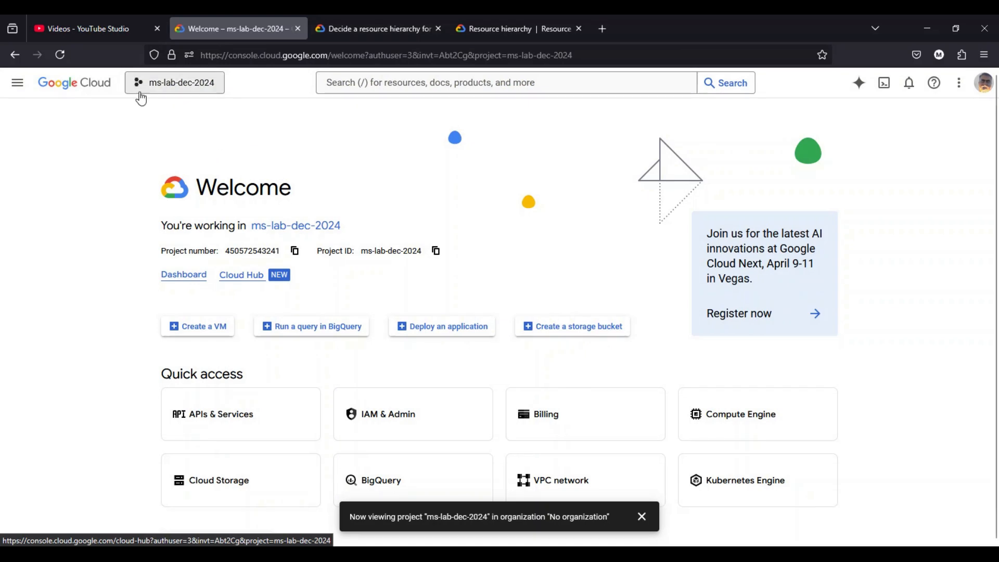
# - Start a new project named mydemo-project-2025 with DevOps-Hangout-billing as its billing account
pyautogui.click(172, 90)
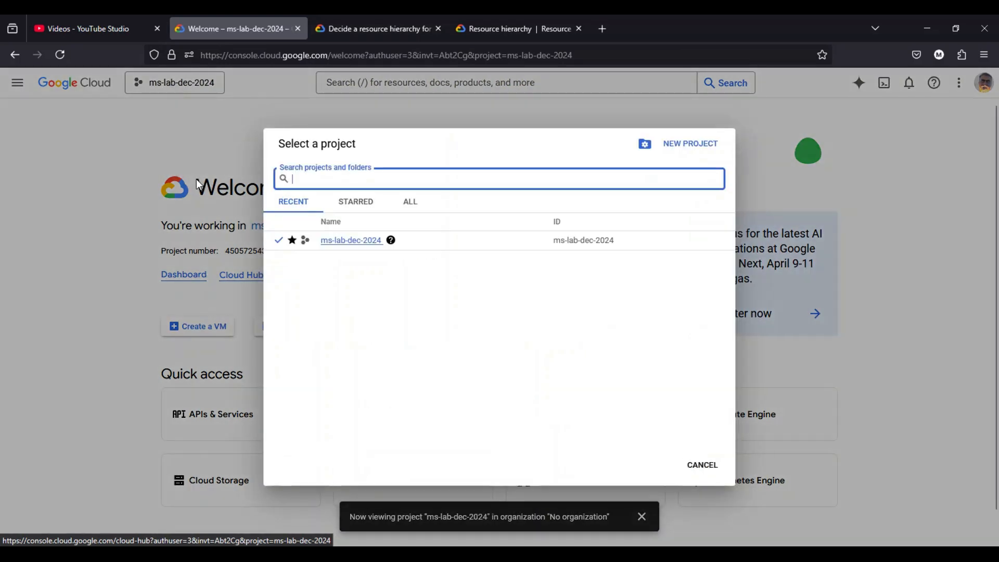
pyautogui.click(698, 150)
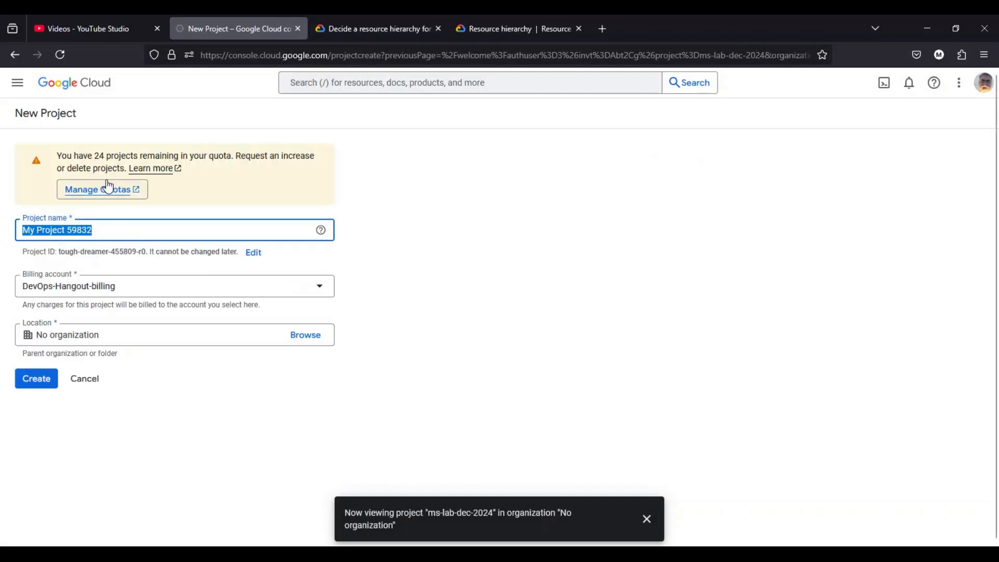
pyautogui.write('m')
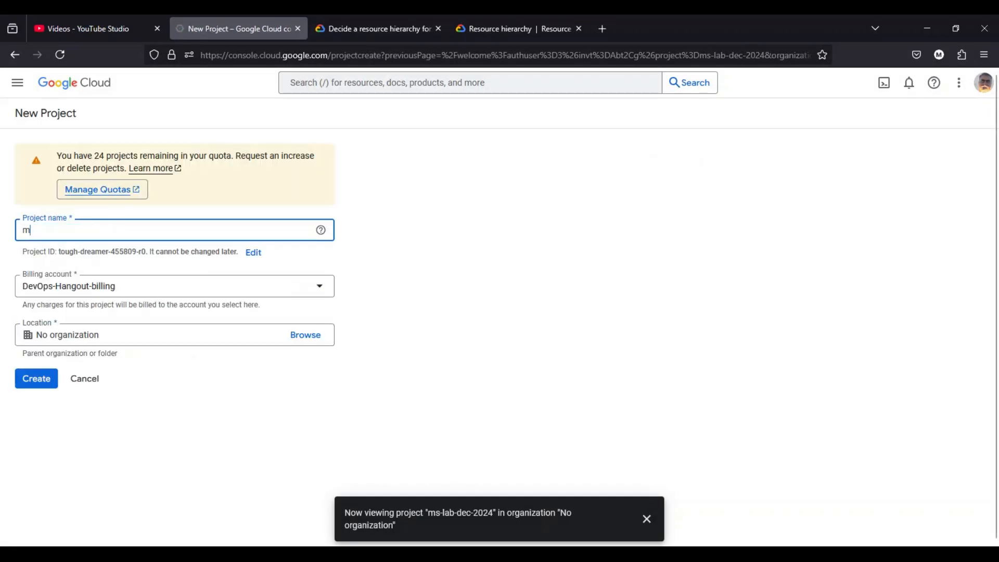
pyautogui.write('ydemo-project-2025')
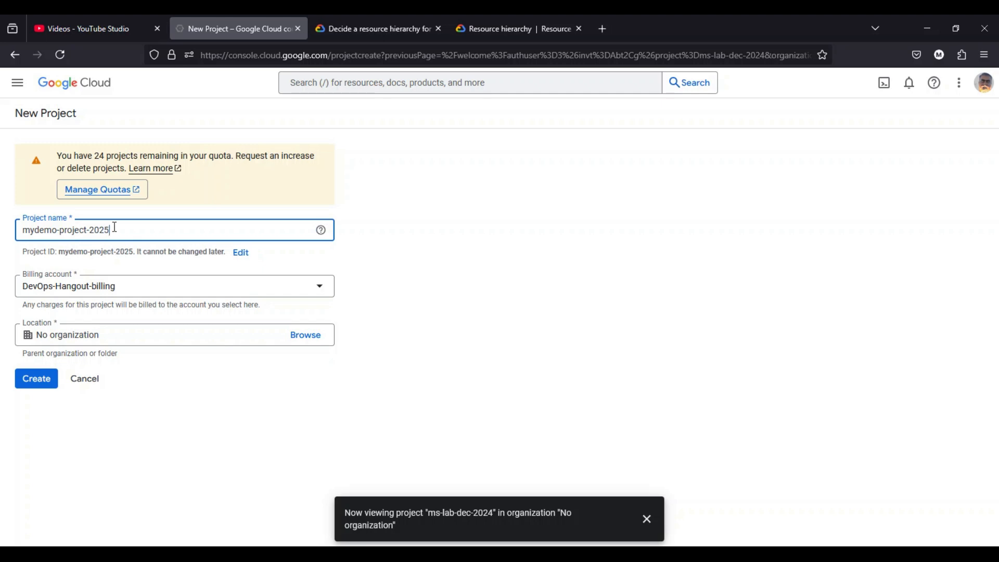
pyautogui.click(319, 293)
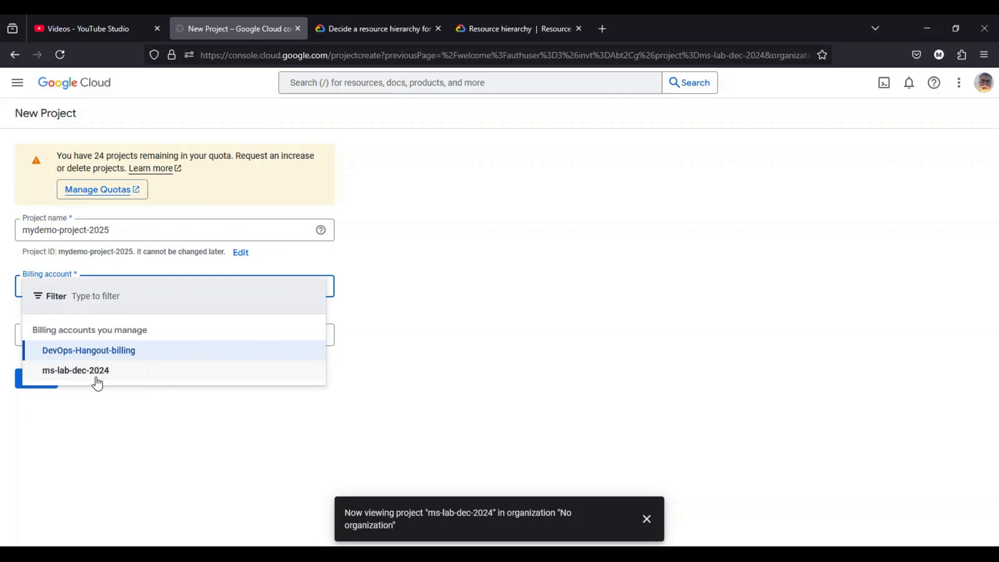
pyautogui.click(102, 359)
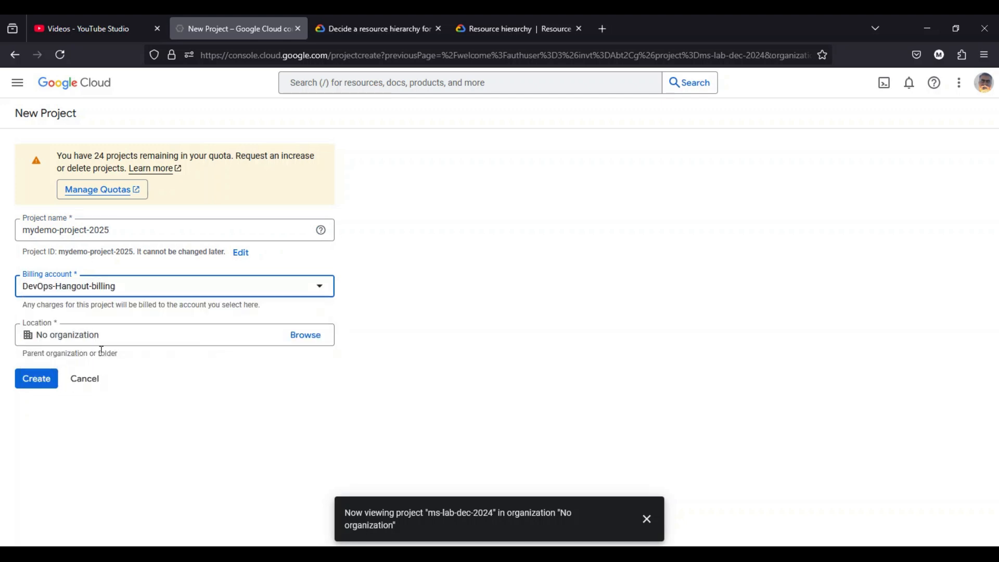
# - Set the new project's location to No organization and create the project
pyautogui.click(311, 337)
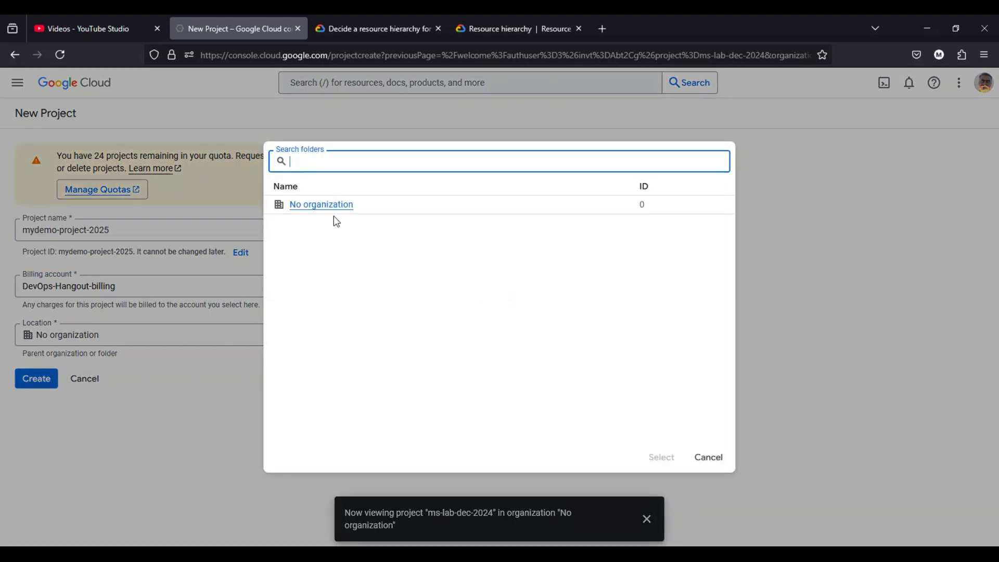
pyautogui.click(330, 208)
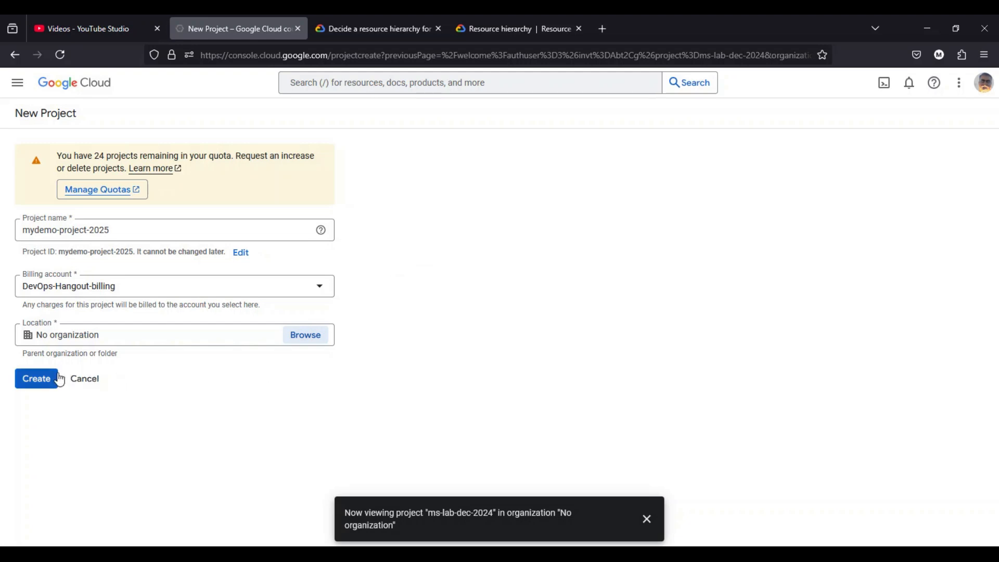
pyautogui.click(36, 379)
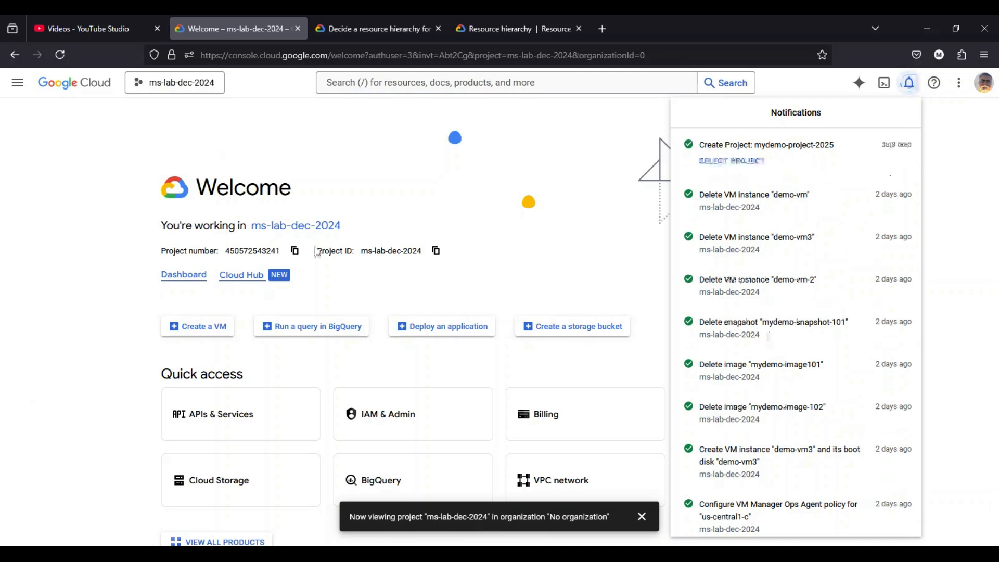
# - Close the notifications, switch the console to mydemo-project-2025, and dismiss the project-change message
pyautogui.click(210, 96)
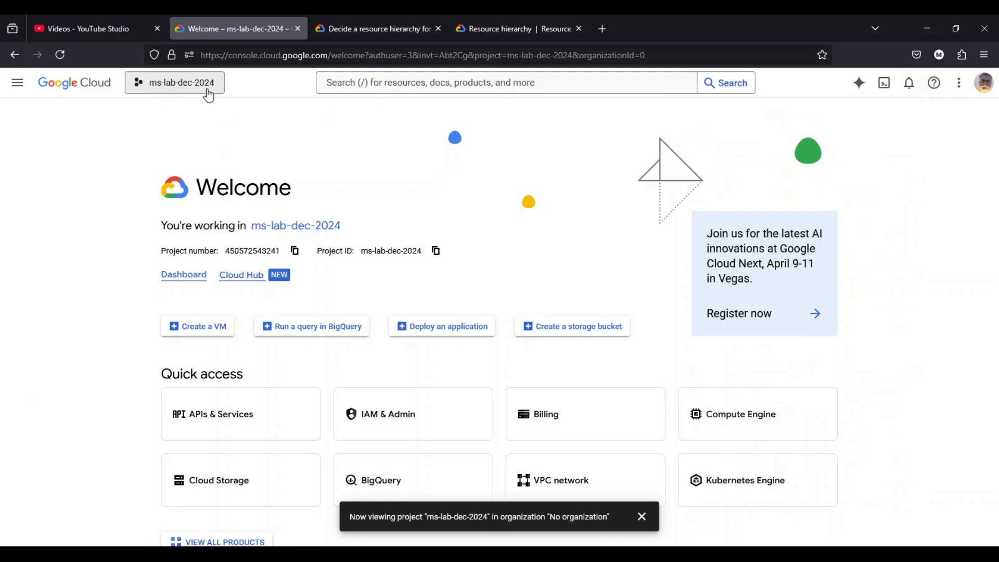
pyautogui.click(209, 96)
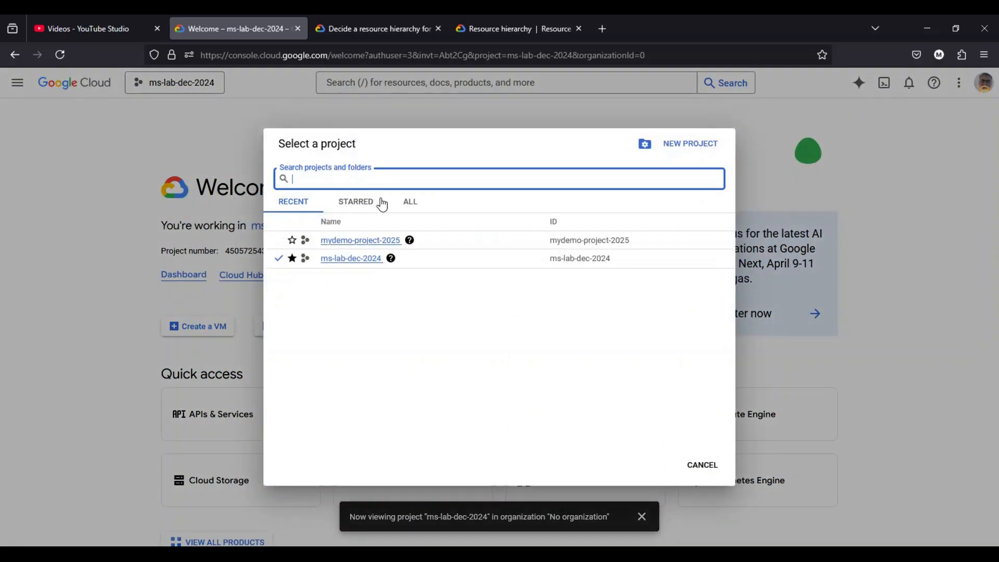
pyautogui.click(394, 247)
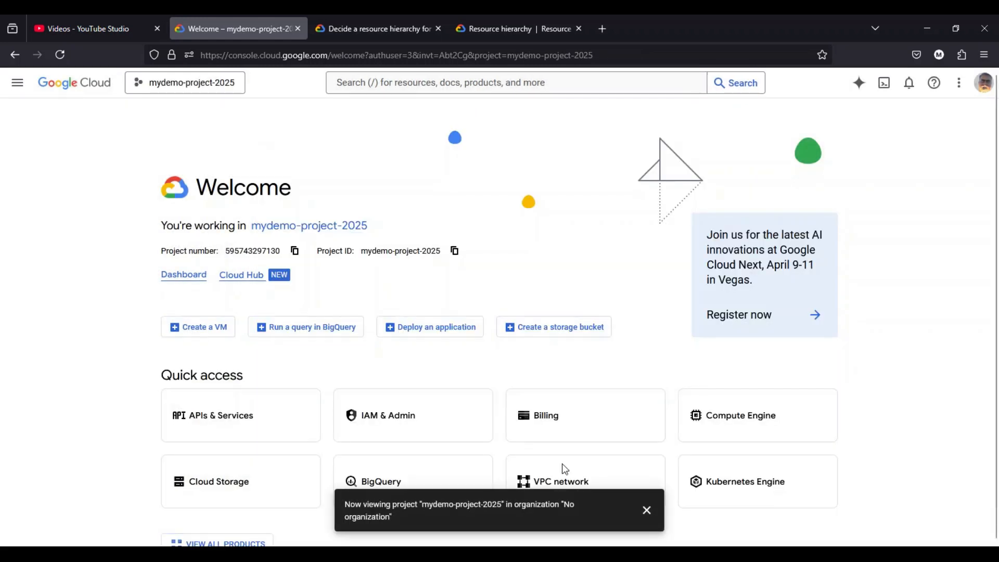
pyautogui.click(647, 511)
# - Go to the Compute Engine VM instances, enable the Compute Engine API for the project, and check its entry in the notifications
pyautogui.click(17, 83)
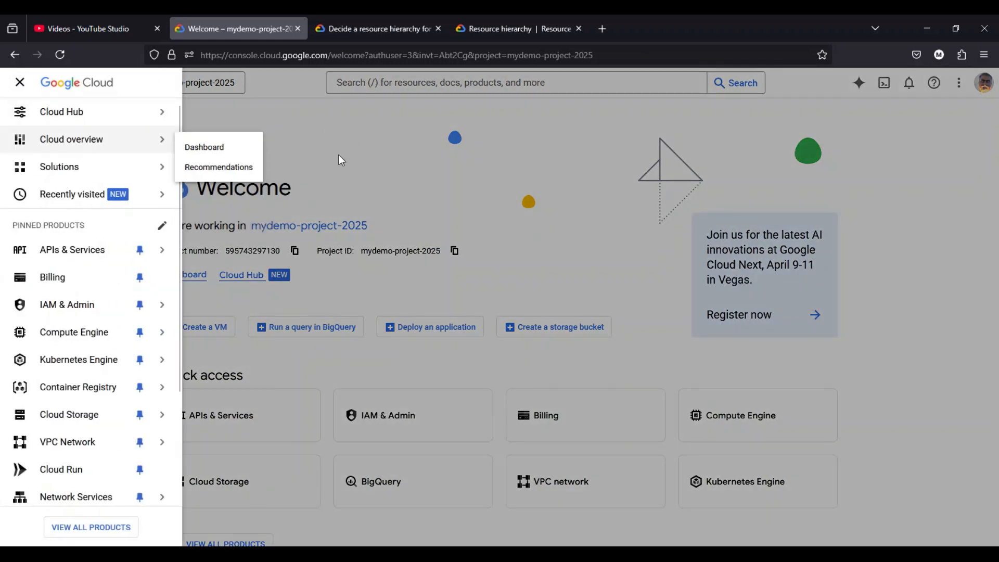
pyautogui.moveTo(73, 333)
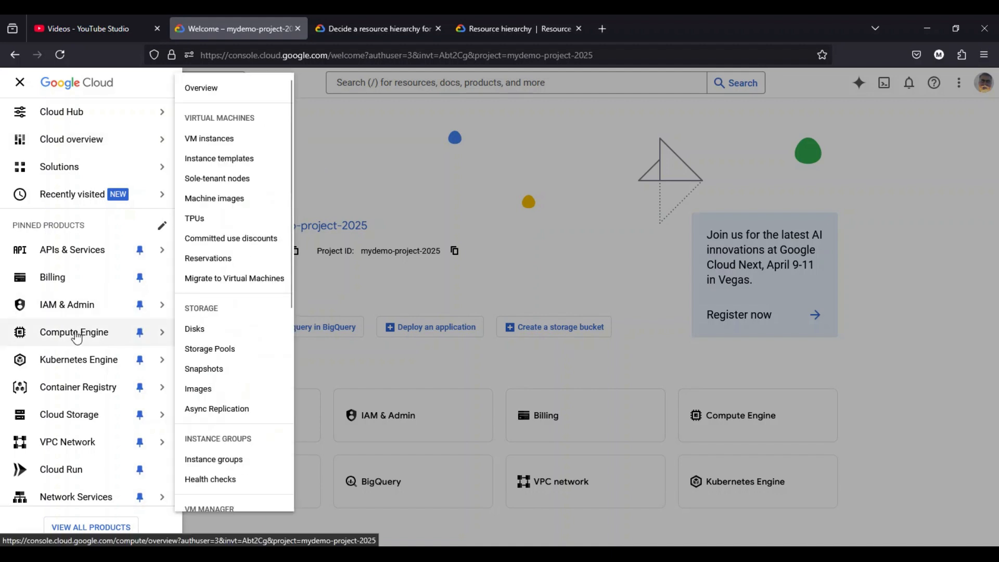
pyautogui.click(215, 142)
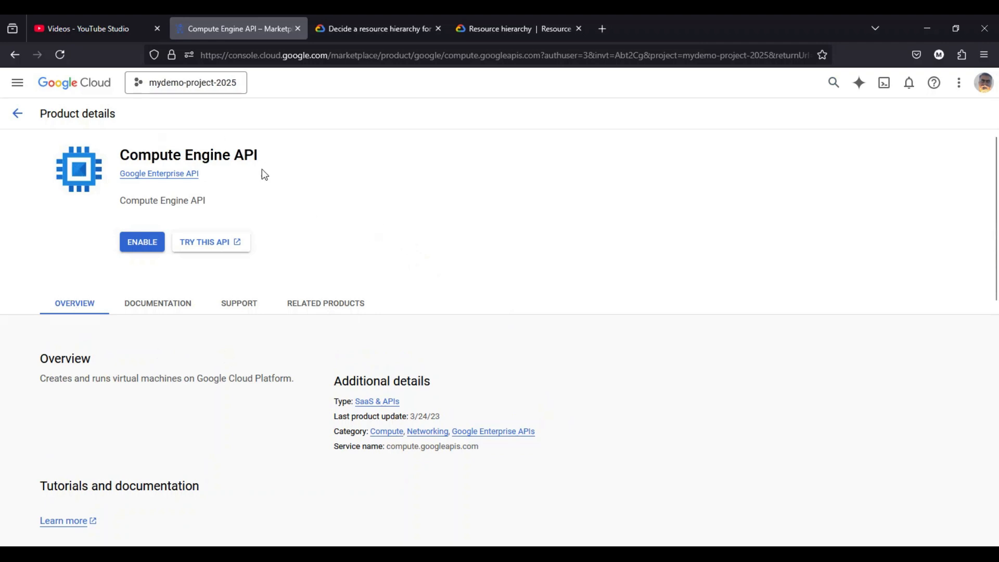
pyautogui.click(151, 244)
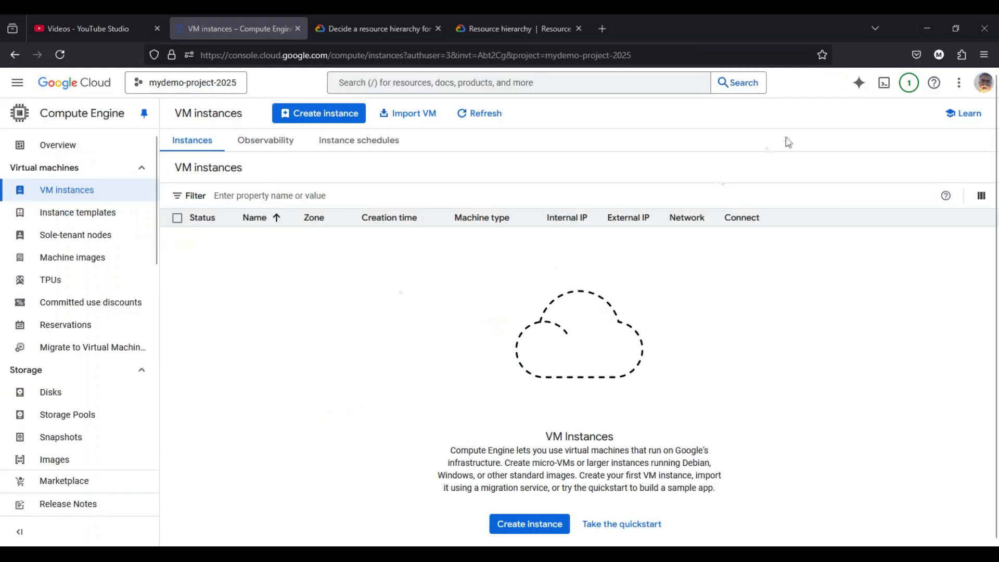
pyautogui.click(909, 82)
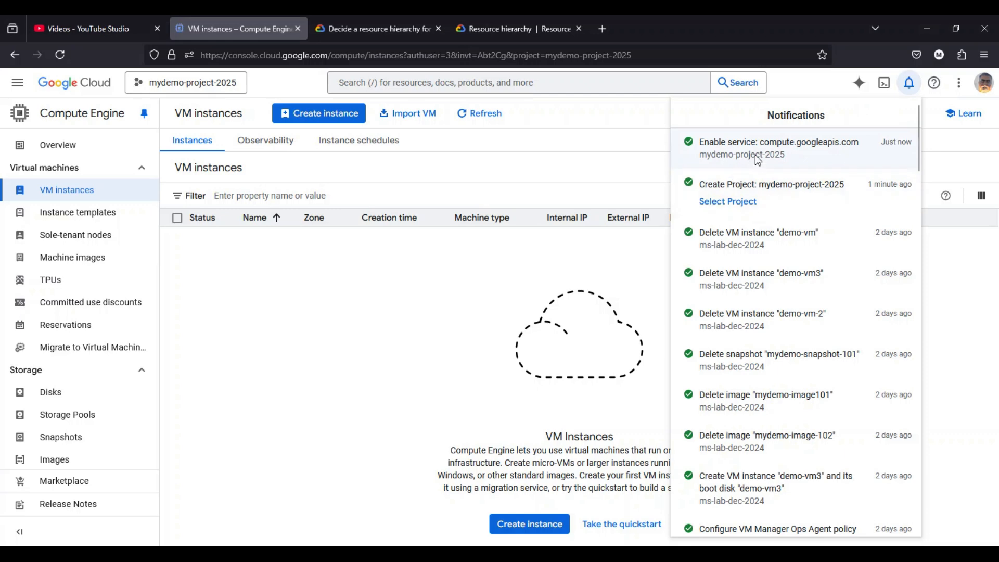
pyautogui.click(397, 262)
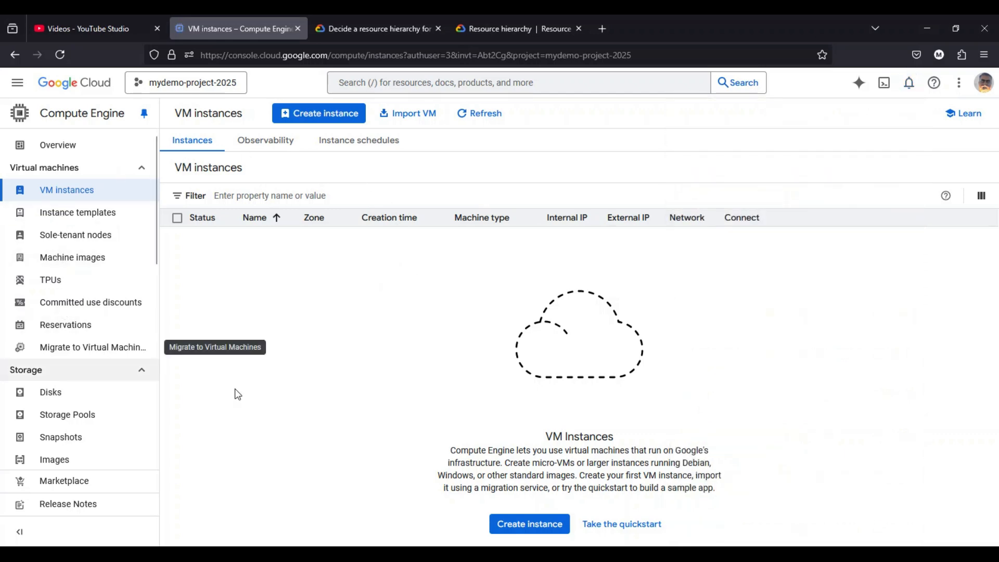
# - Open the project's VPC networks, examine the default network's overview and subnets, and return to the network list
pyautogui.click(18, 83)
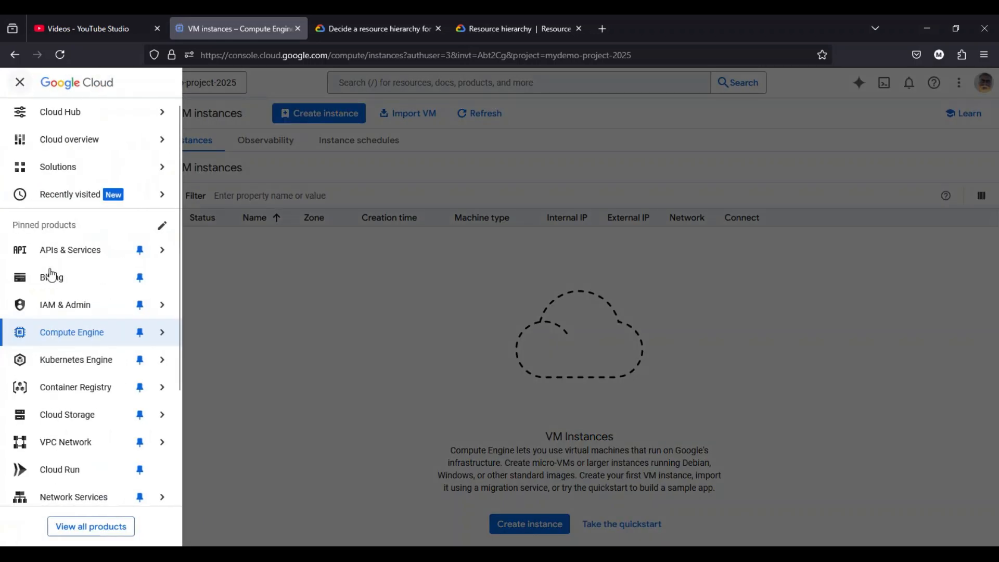
pyautogui.moveTo(80, 439)
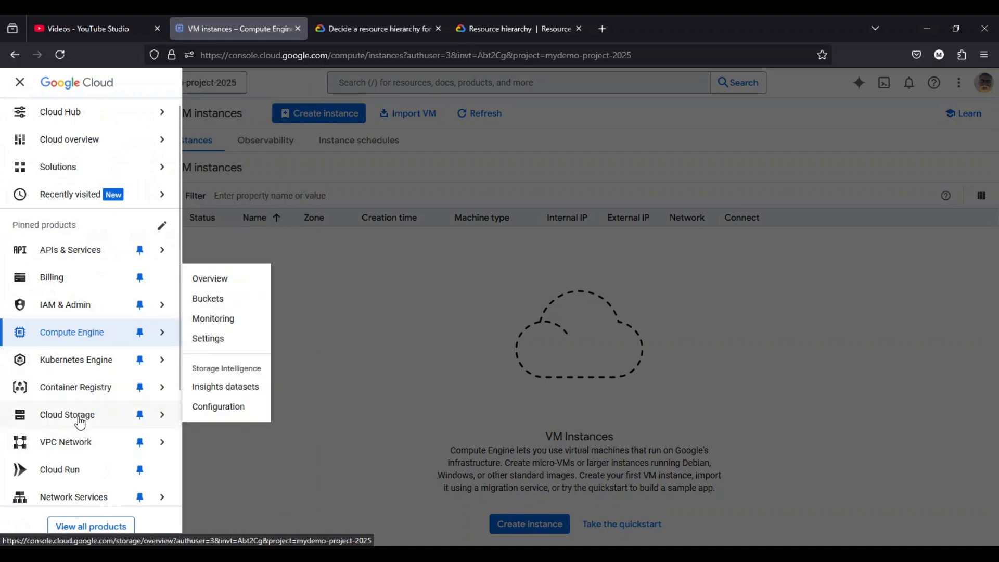
pyautogui.click(202, 238)
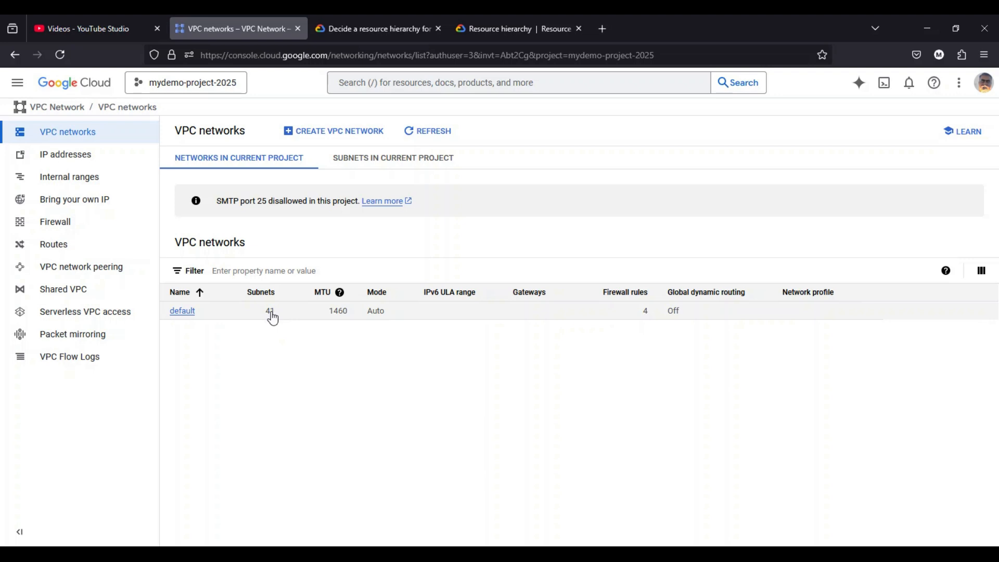
pyautogui.click(189, 312)
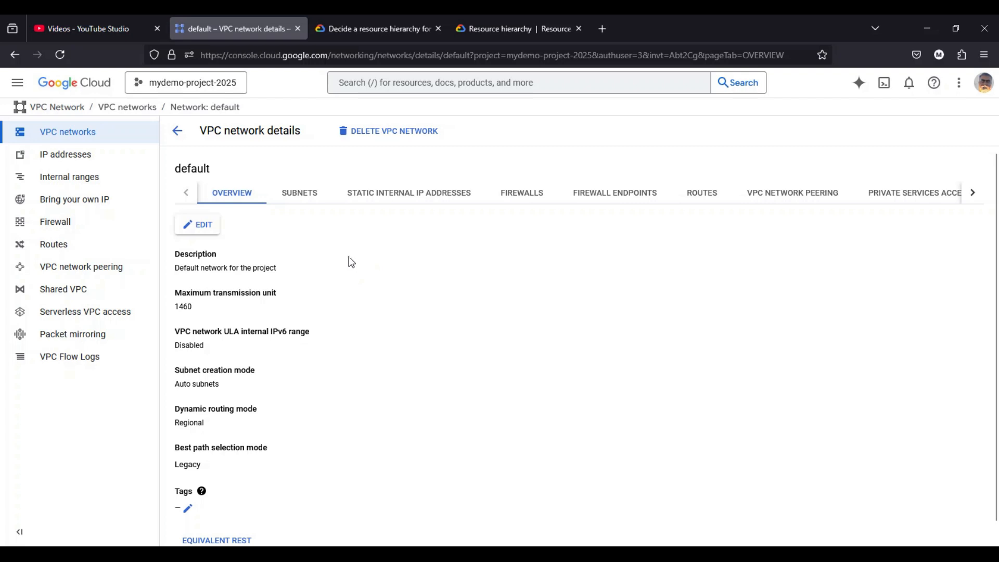
pyautogui.scroll(-1, 351, 262)
pyautogui.scroll(1, 345, 259)
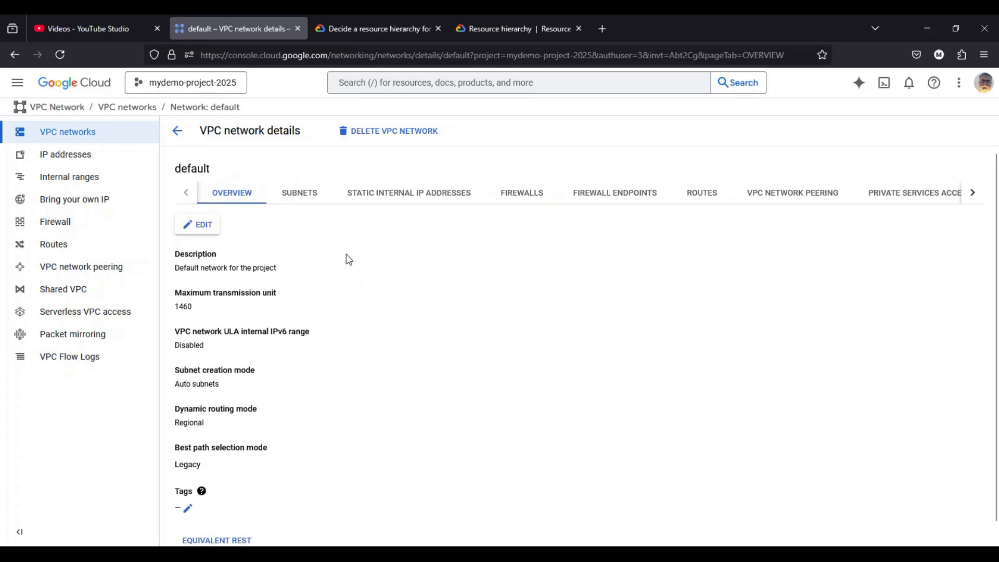
pyautogui.click(311, 197)
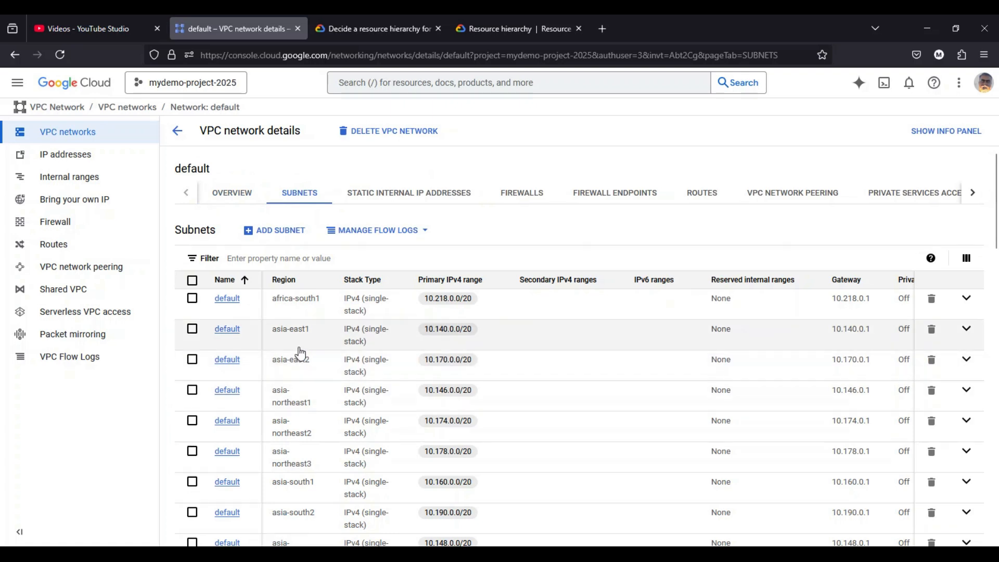
pyautogui.scroll(-5, 301, 354)
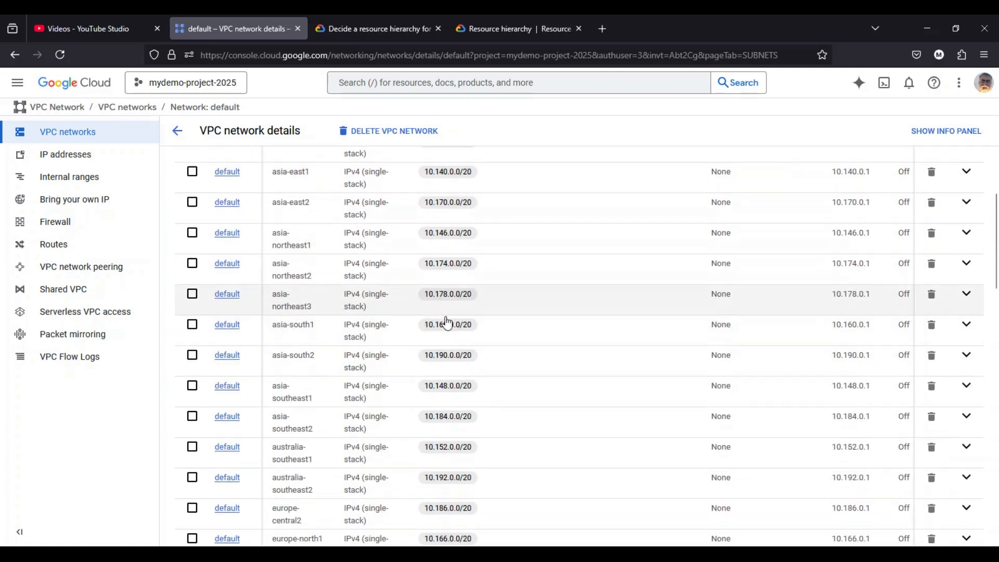
pyautogui.scroll(5, 458, 414)
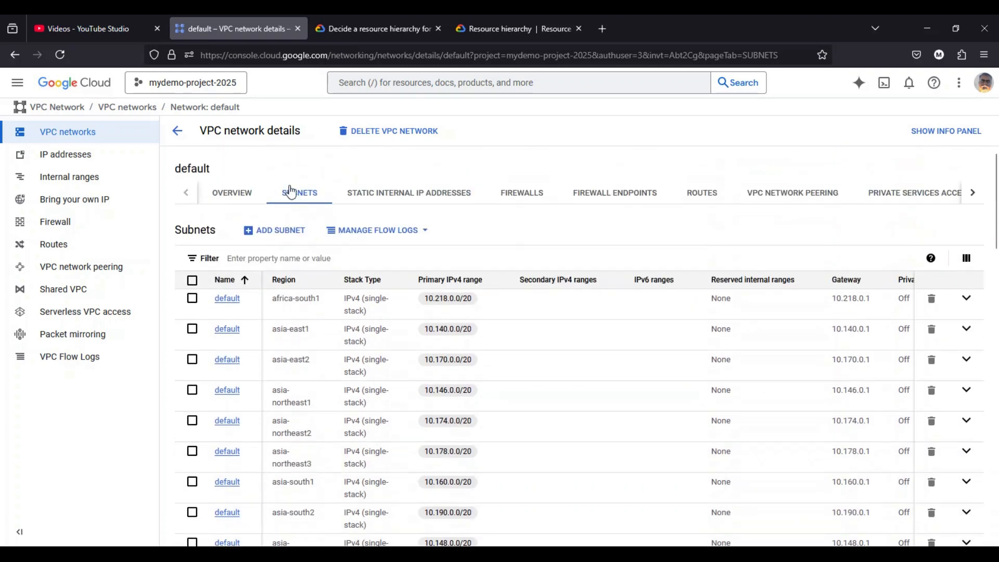
pyautogui.click(177, 131)
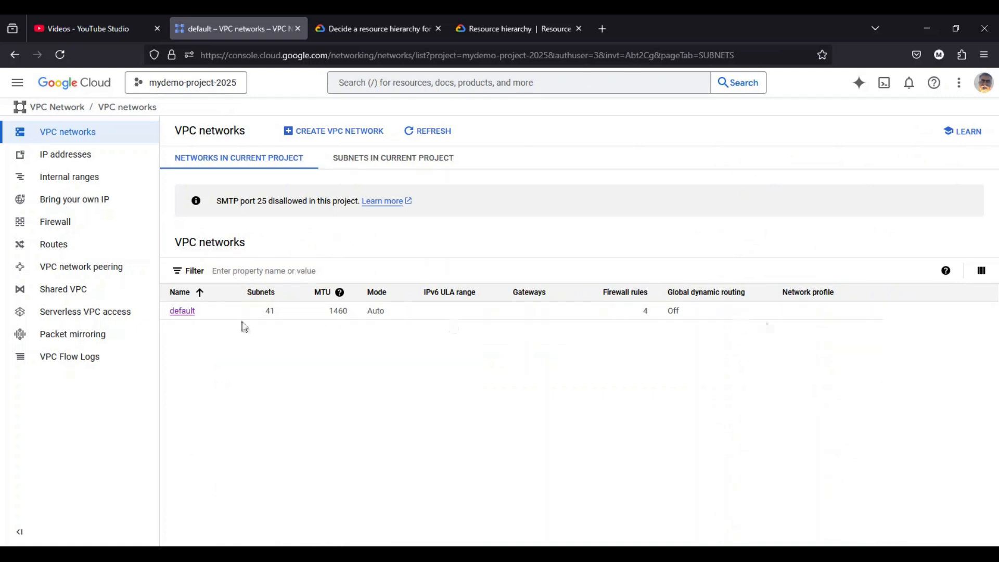
# - Delete the default VPC network, confirming the deletion with the network name default
pyautogui.click(193, 315)
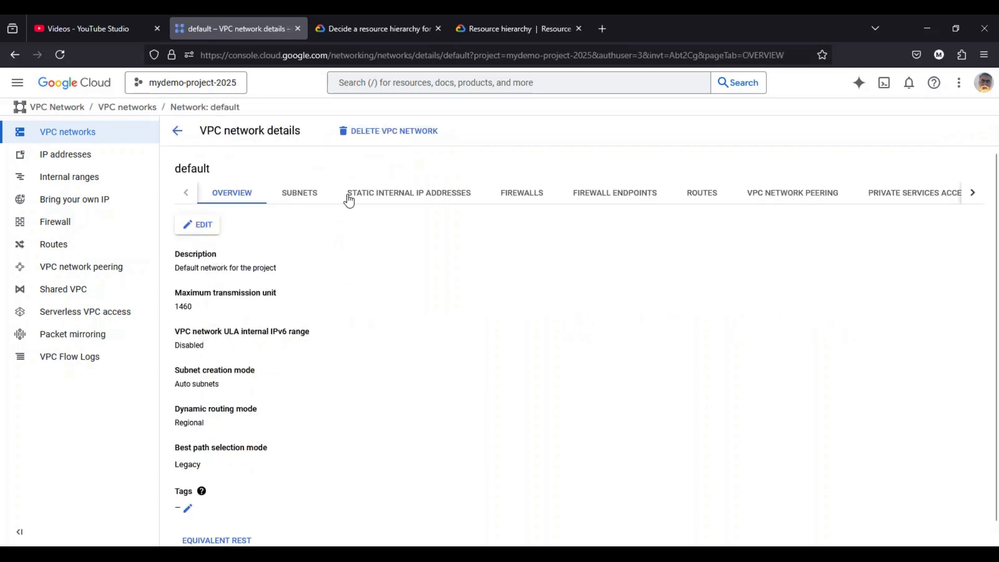
pyautogui.click(384, 133)
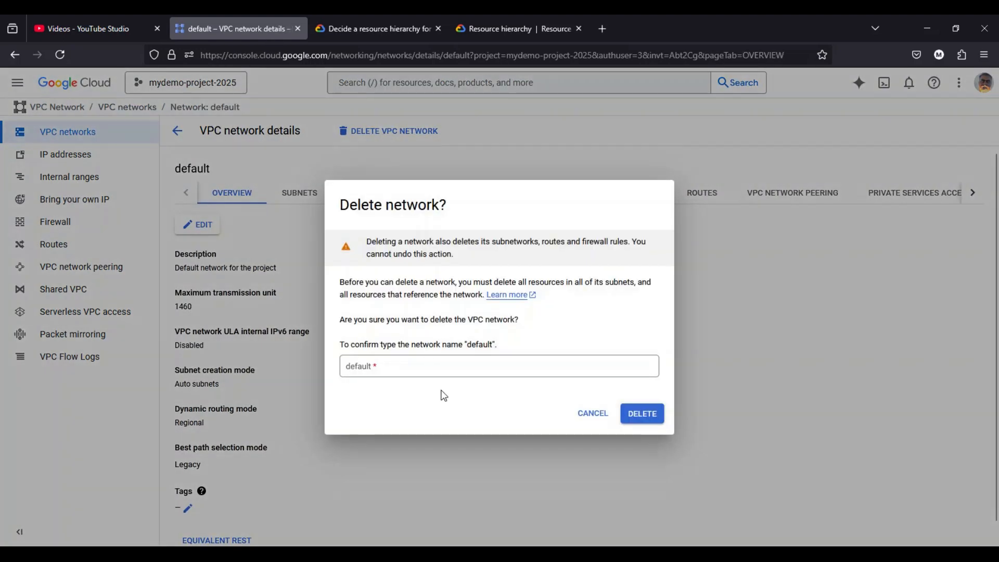
pyautogui.click(389, 368)
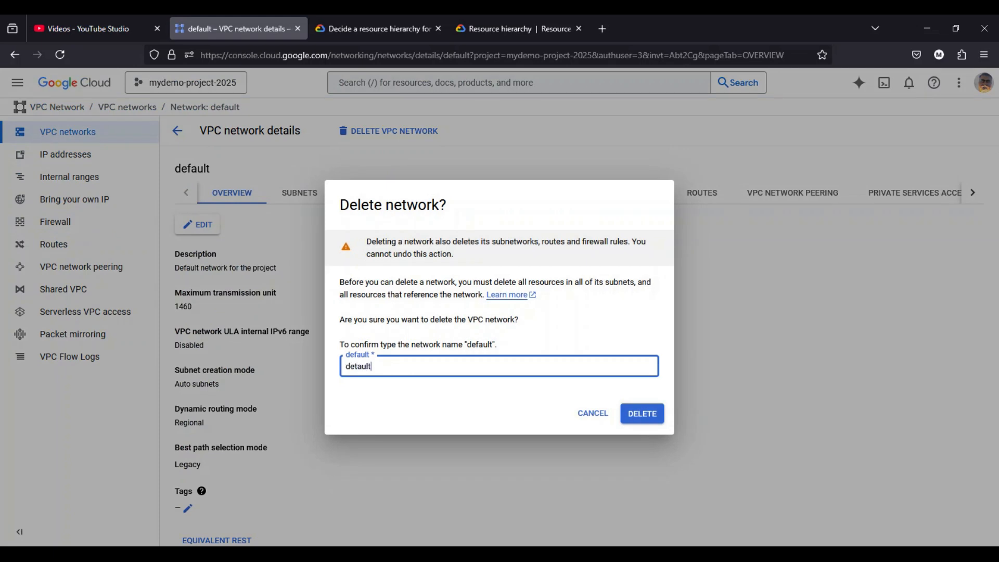
pyautogui.write('default')
pyautogui.click(646, 415)
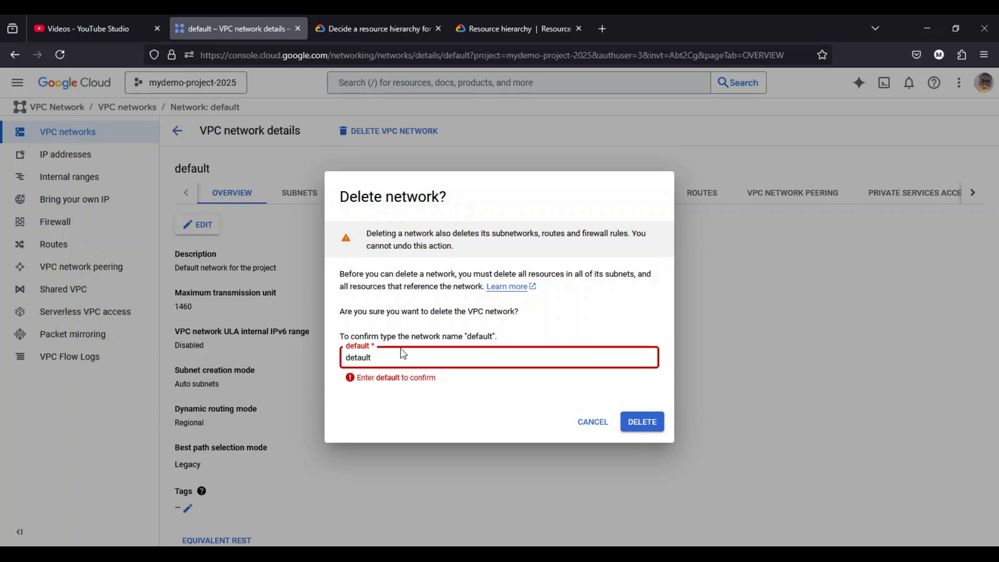
pyautogui.doubleClick(480, 337)
pyautogui.hotkey('ctrl', 'c')
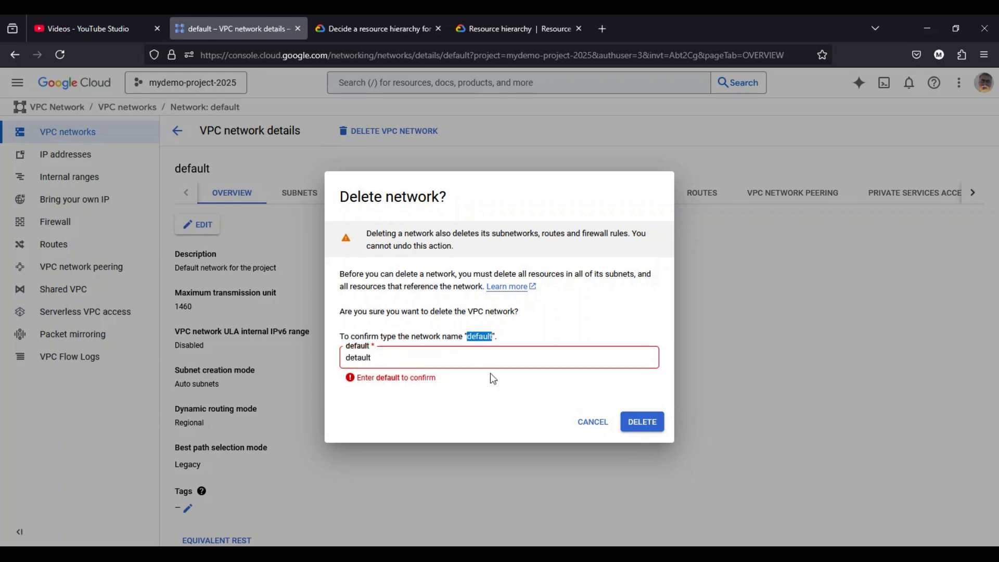
pyautogui.moveTo(374, 358); pyautogui.dragTo(333, 356)
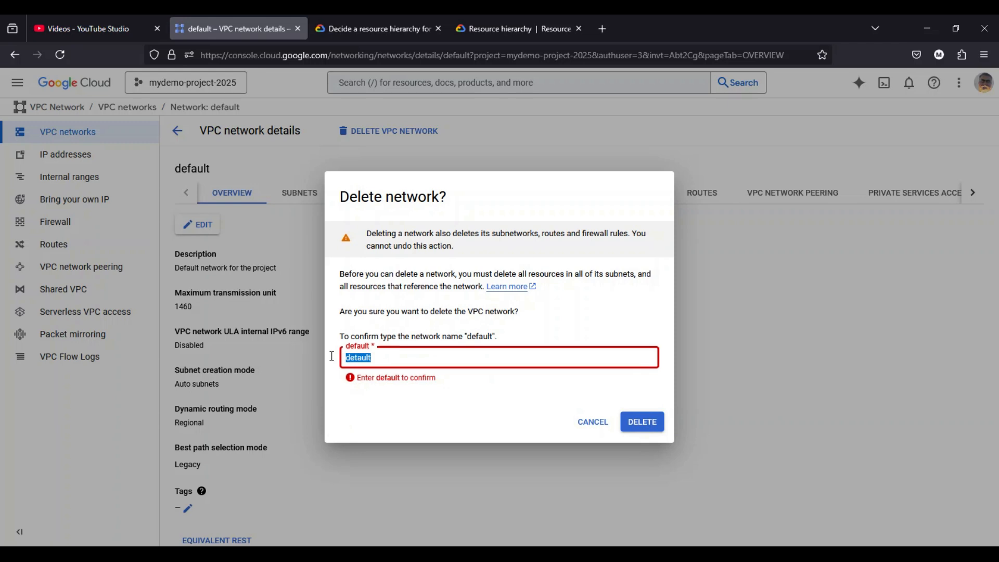
pyautogui.hotkey('ctrl', 'v')
pyautogui.click(653, 420)
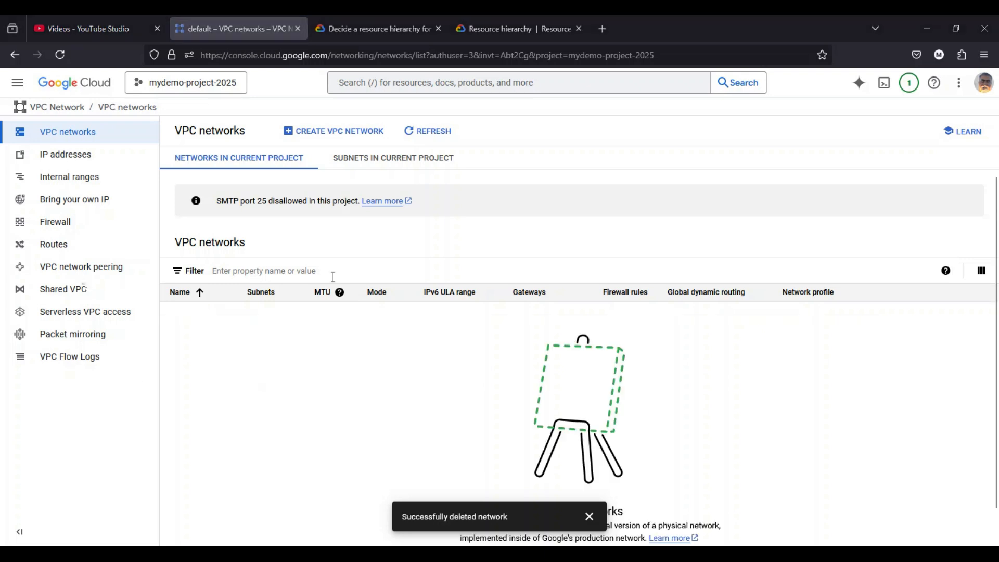
# - Start creating a VPC network and name it demo-vpc
pyautogui.click(345, 138)
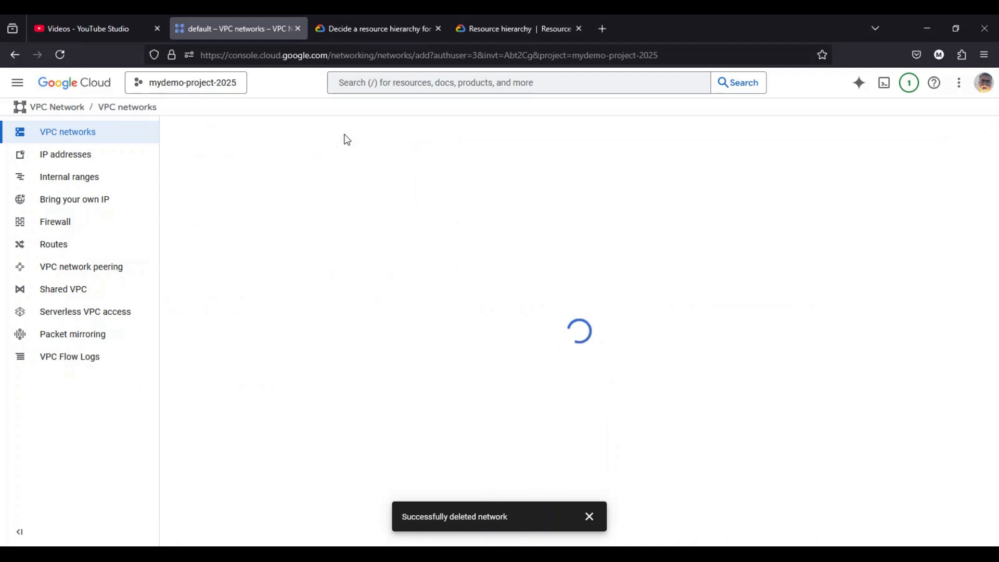
pyautogui.click(240, 179)
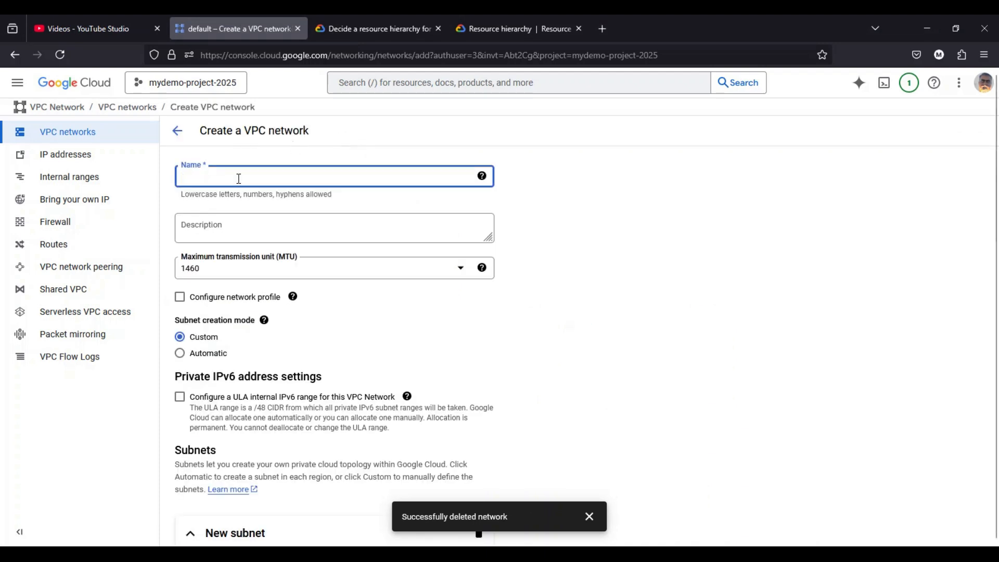
pyautogui.write('demo-vpc')
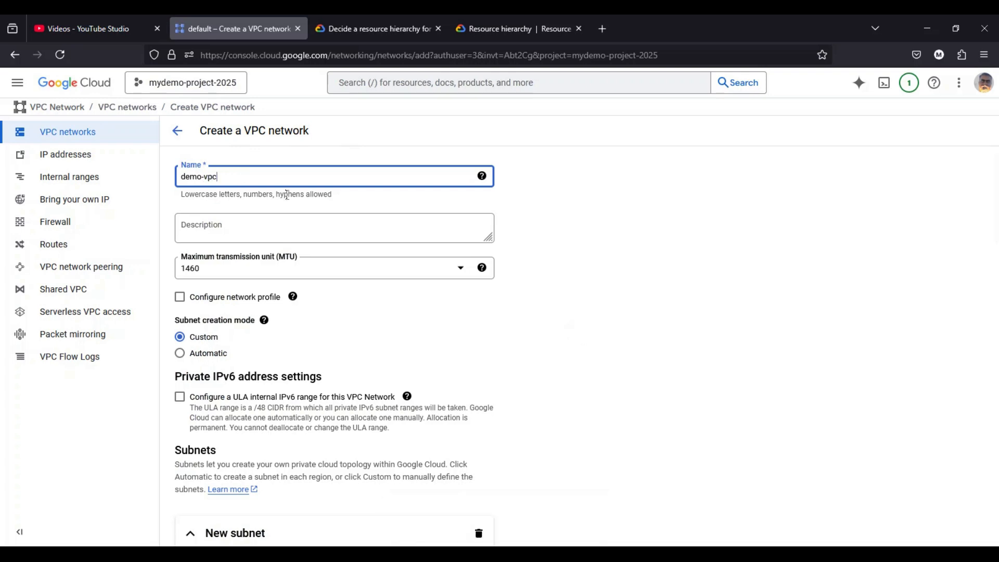
# - Try the Automatic subnet creation mode, review its regional IP address ranges, and switch back to Custom
pyautogui.scroll(-1, 263, 268)
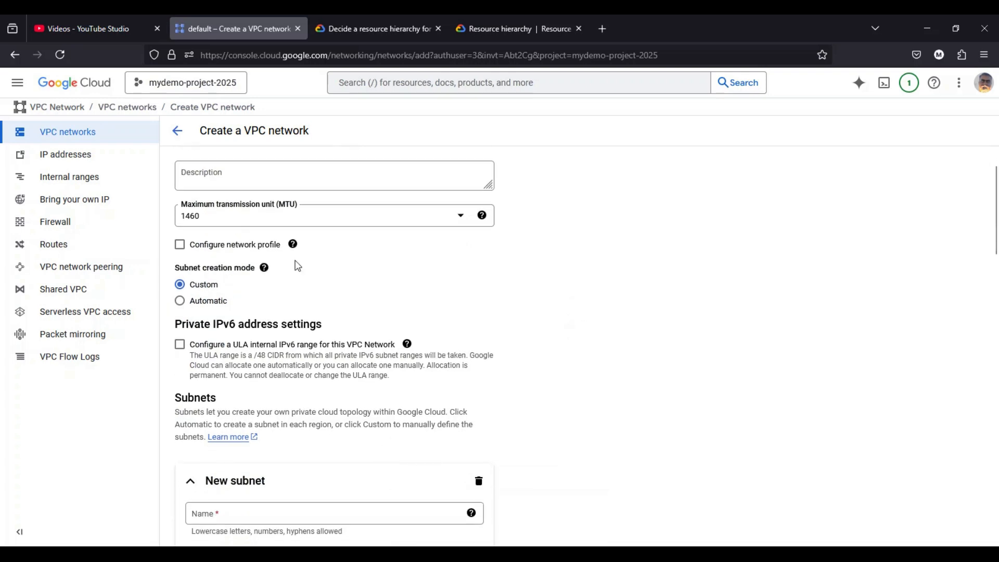
pyautogui.scroll(-1, 323, 273)
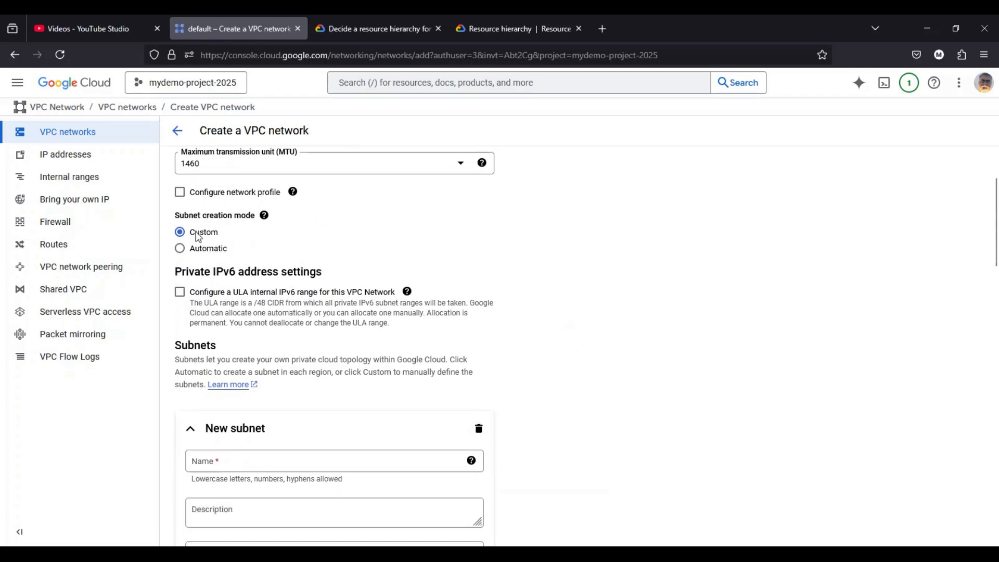
pyautogui.click(209, 253)
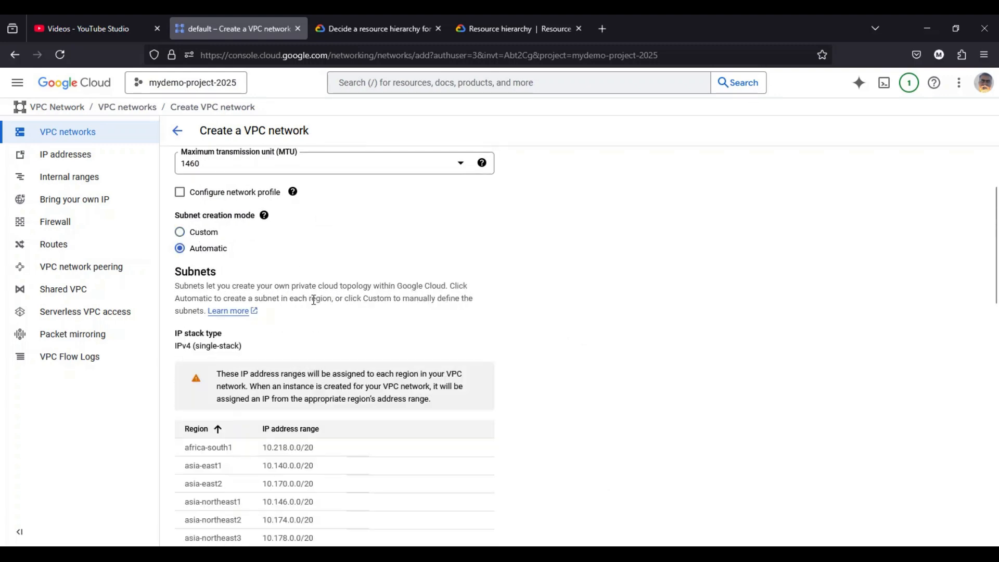
pyautogui.scroll(-3, 314, 300)
pyautogui.scroll(-2, 272, 302)
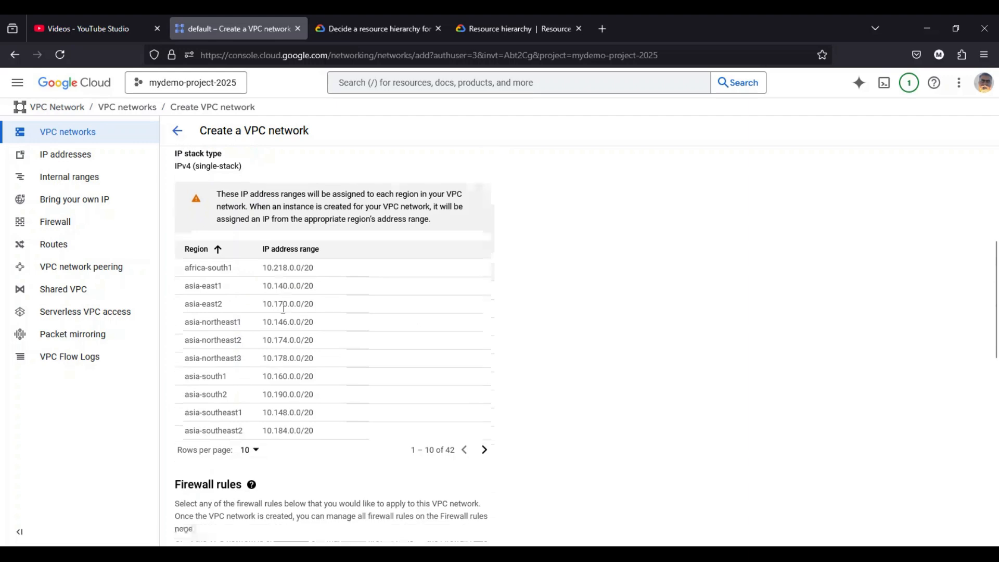
pyautogui.scroll(7, 287, 341)
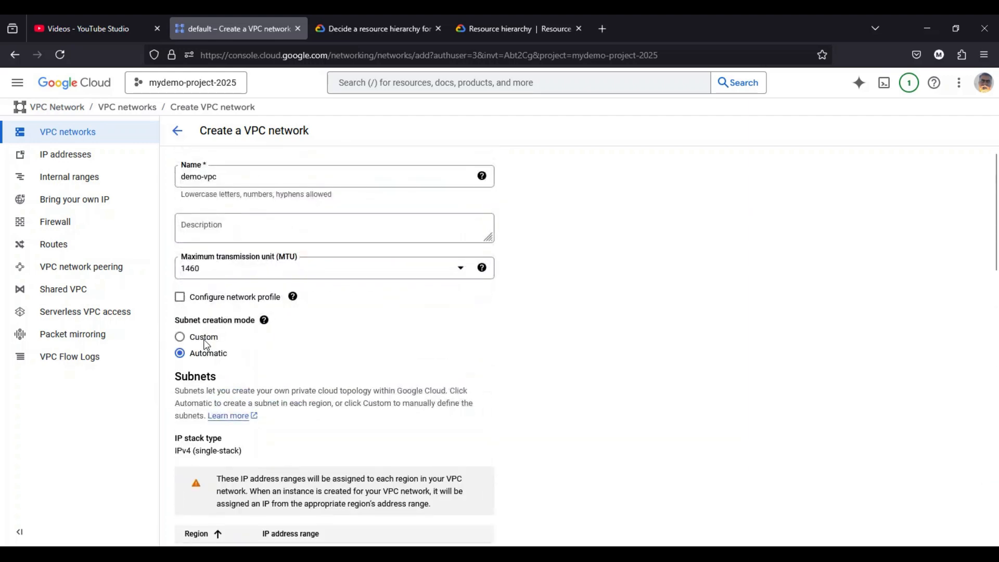
pyautogui.click(204, 338)
# - Open the network's first subnet for editing and name it demo-subnet-us-central1
pyautogui.scroll(-4, 294, 324)
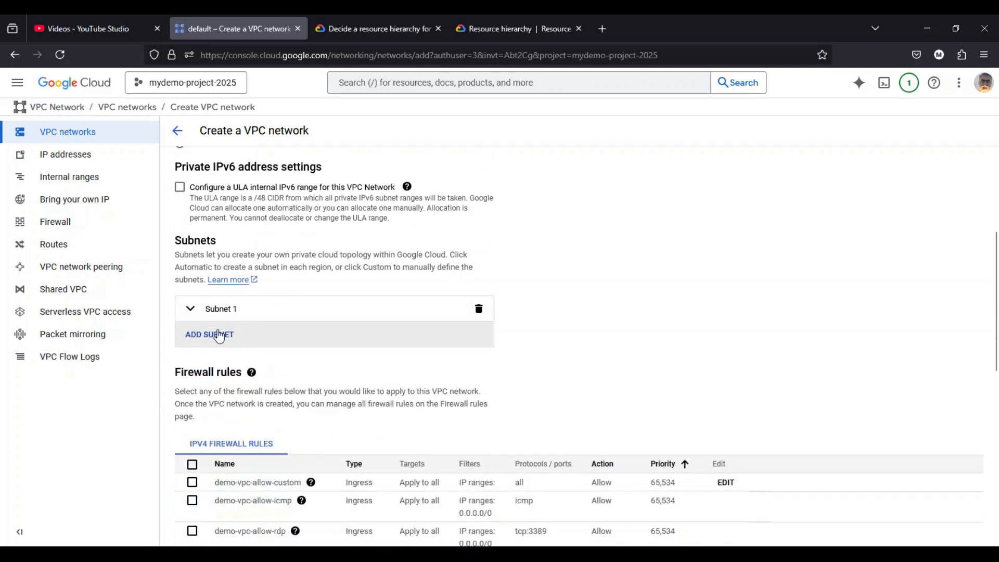
pyautogui.click(190, 311)
pyautogui.click(239, 355)
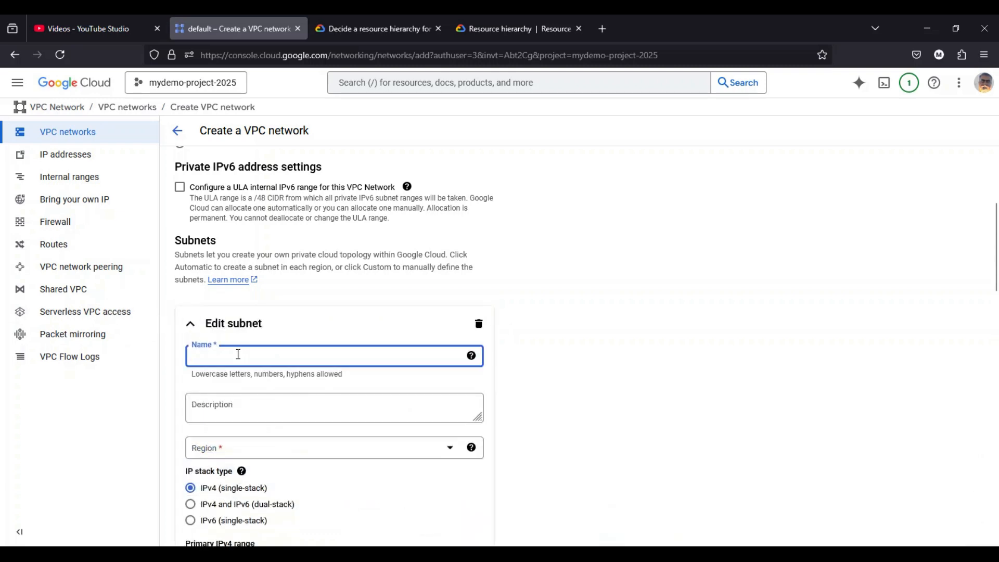
pyautogui.write('dem0')
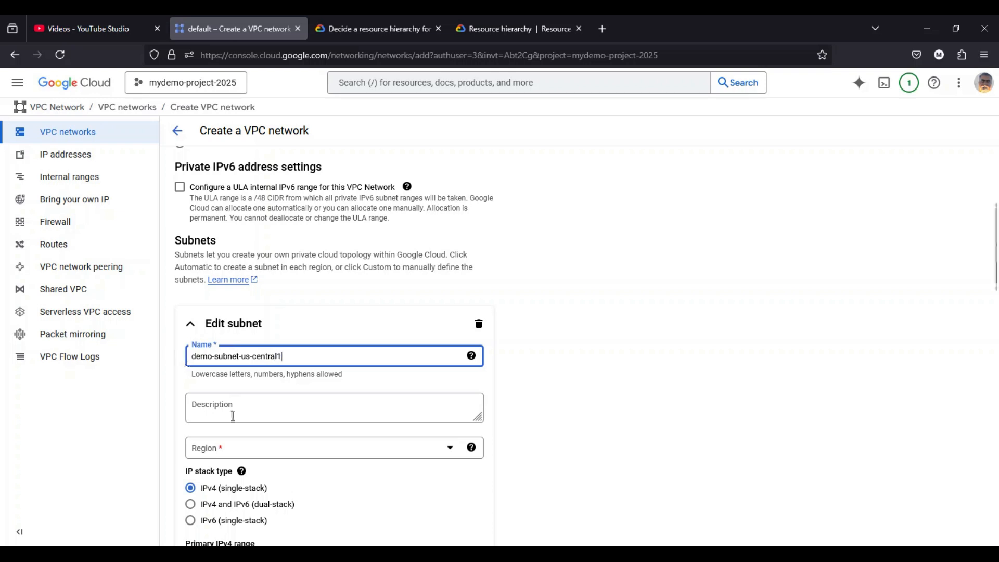
# - Set the first subnet's region to us-central1
pyautogui.click(287, 455)
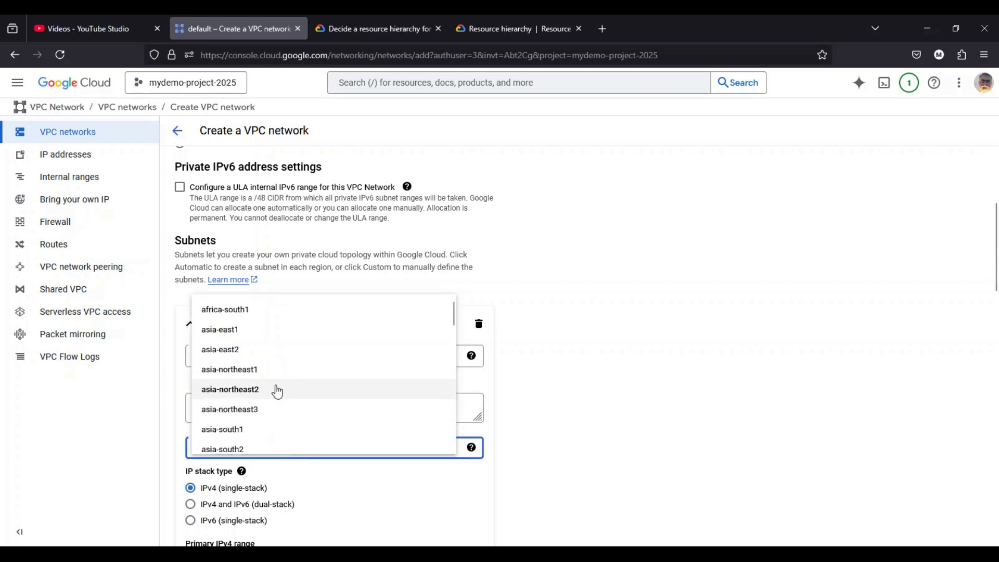
pyautogui.scroll(-1, 286, 383)
pyautogui.scroll(-10, 286, 383)
pyautogui.scroll(-3, 293, 368)
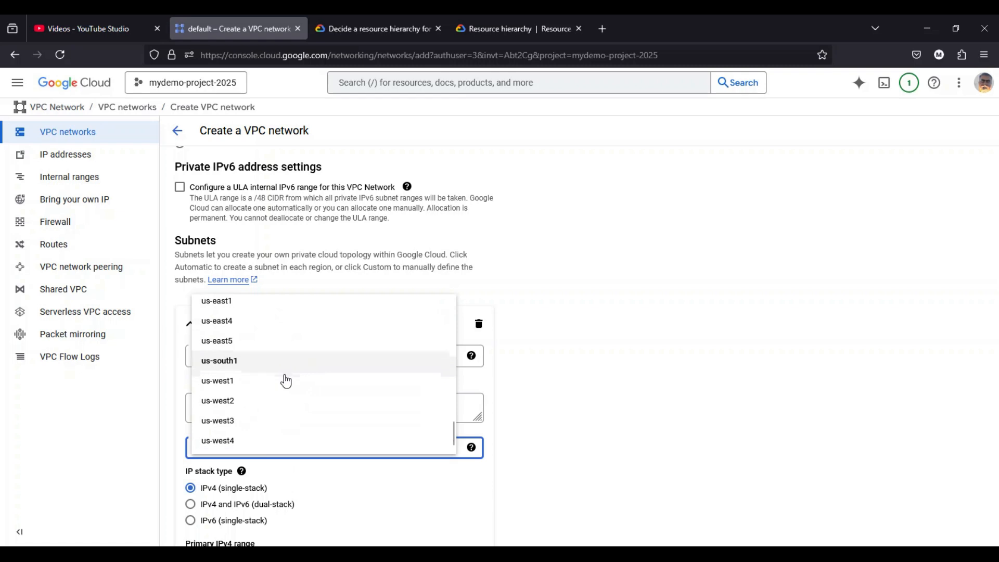
pyautogui.scroll(2, 284, 381)
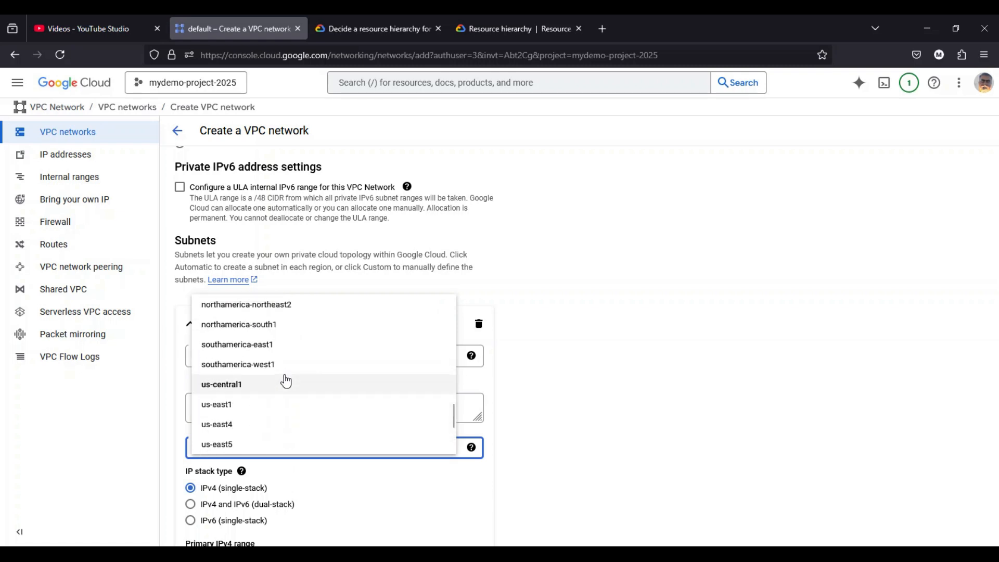
pyautogui.click(238, 386)
# - Set the first subnet's primary IPv4 range to 10.0.0.0/24
pyautogui.scroll(-2, 549, 380)
pyautogui.scroll(-2, 294, 415)
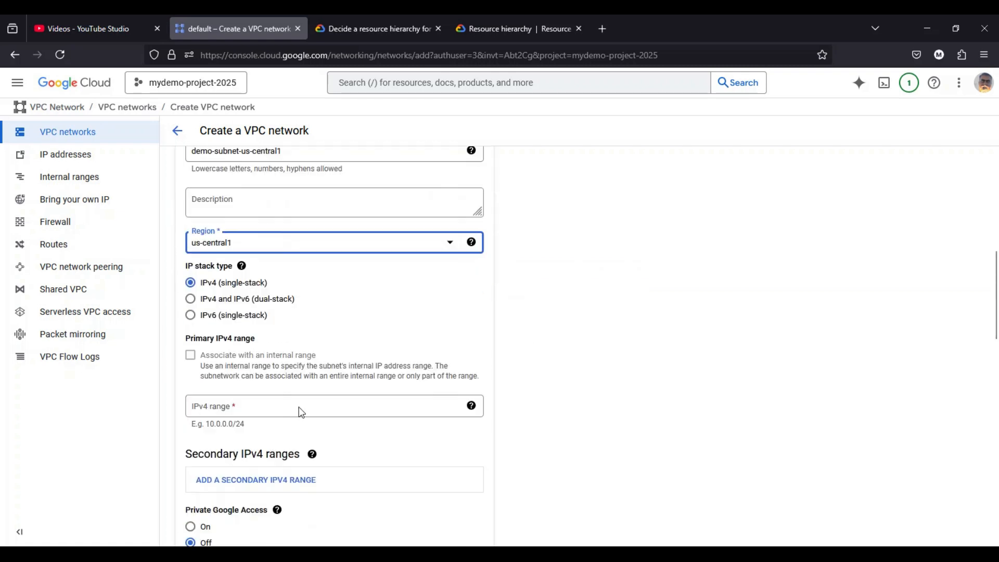
pyautogui.click(231, 402)
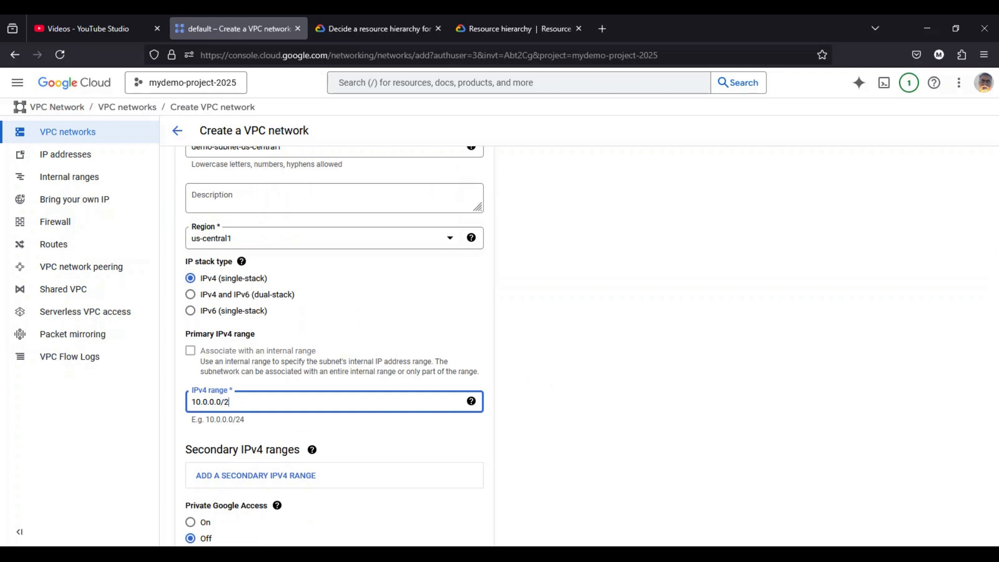
pyautogui.scroll(-2, 353, 373)
pyautogui.scroll(3, 275, 288)
# - Try northamerica-northeast2 as the first subnet's region and switch back to us-central1
pyautogui.click(249, 295)
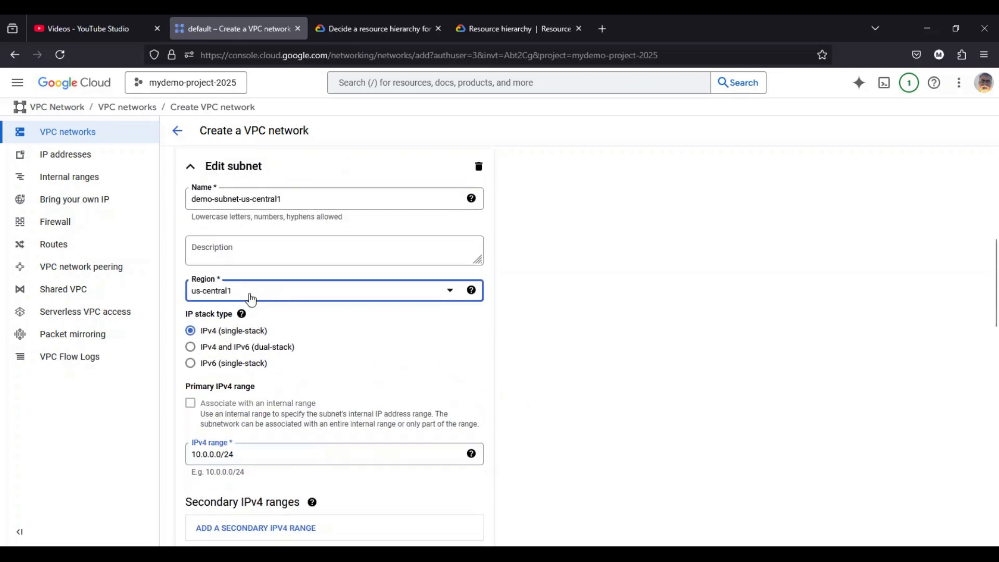
pyautogui.click(440, 292)
pyautogui.click(272, 301)
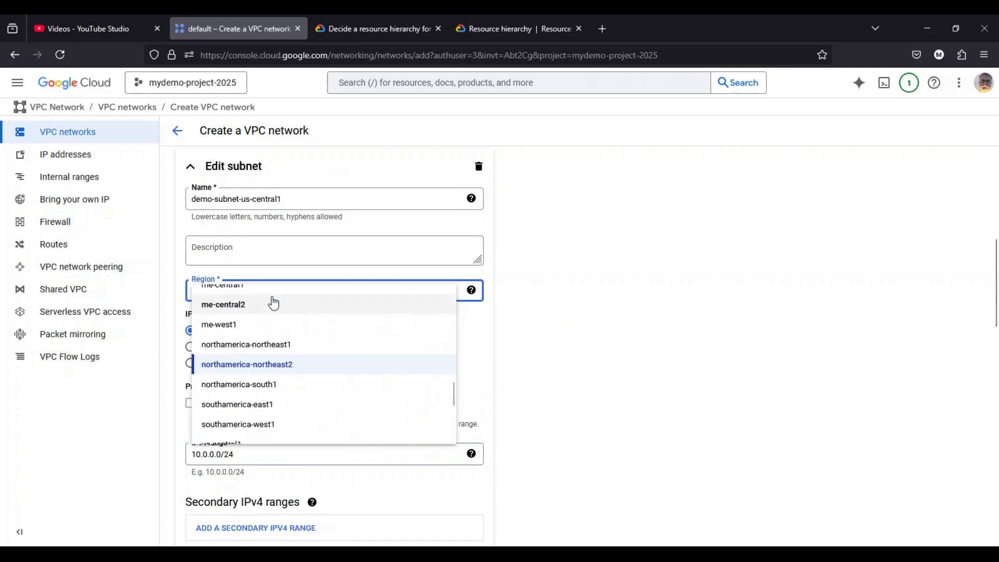
pyautogui.scroll(-4, 278, 347)
pyautogui.scroll(2, 275, 355)
pyautogui.click(271, 340)
# - Rename the first subnet as demo-subnet-us-central-1
pyautogui.scroll(3, 328, 304)
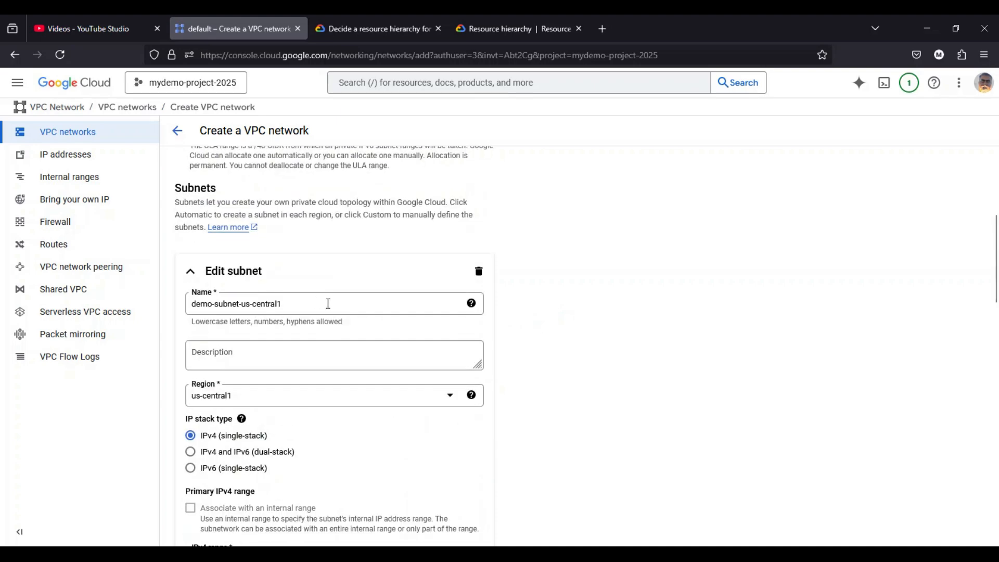
pyautogui.scroll(2, 328, 304)
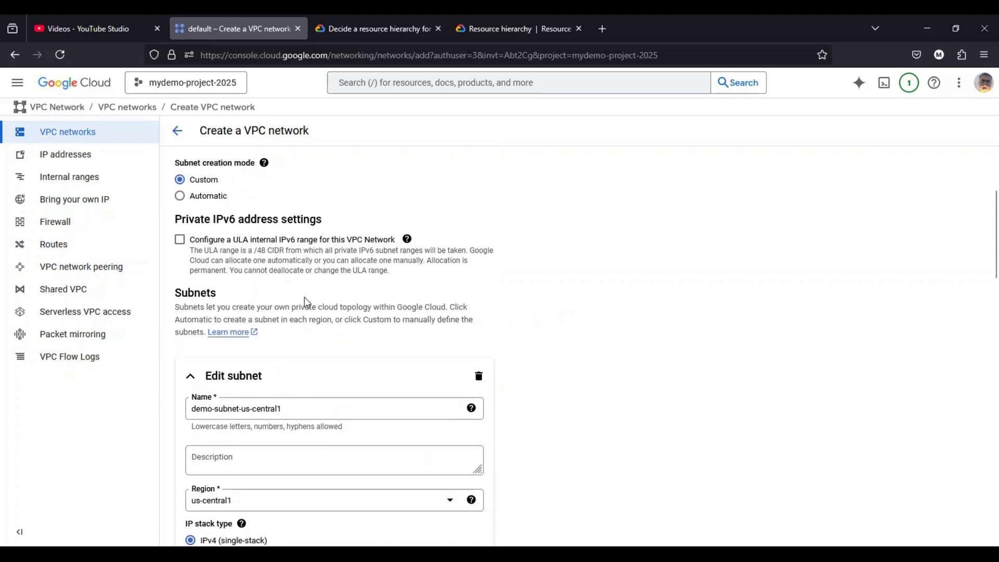
pyautogui.scroll(-1, 280, 363)
pyautogui.click(292, 359)
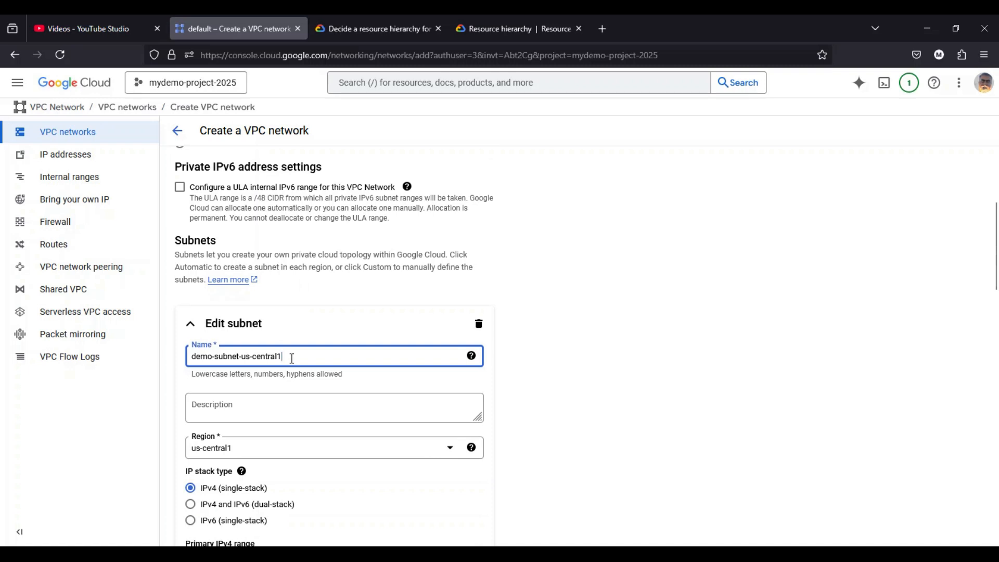
pyautogui.write('-')
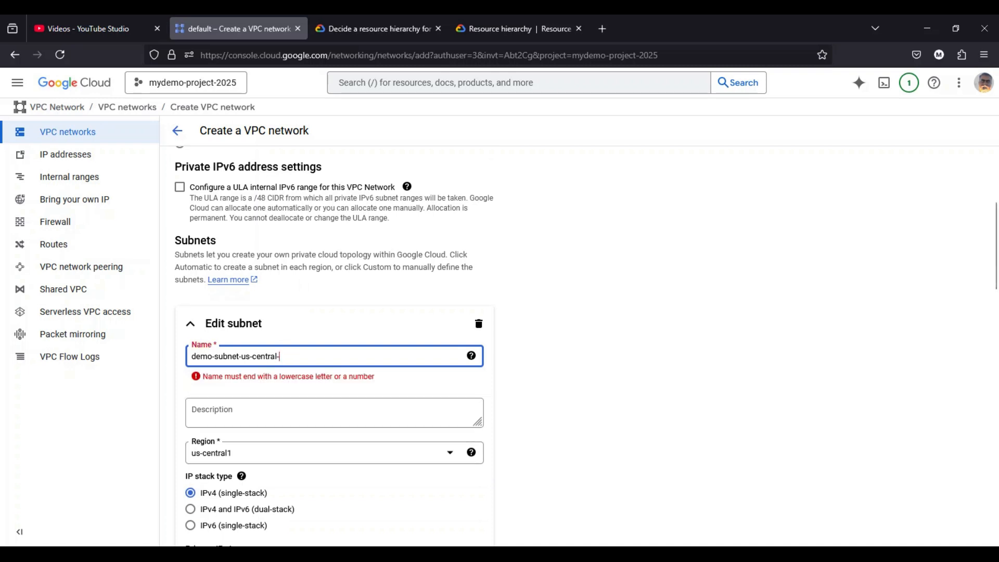
pyautogui.press('BackSpace')
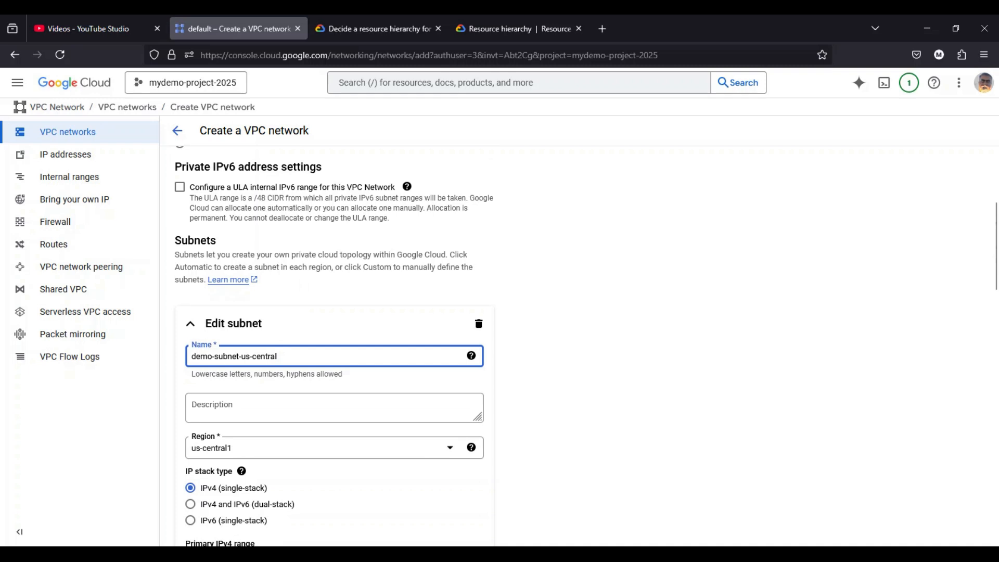
pyautogui.write('-1')
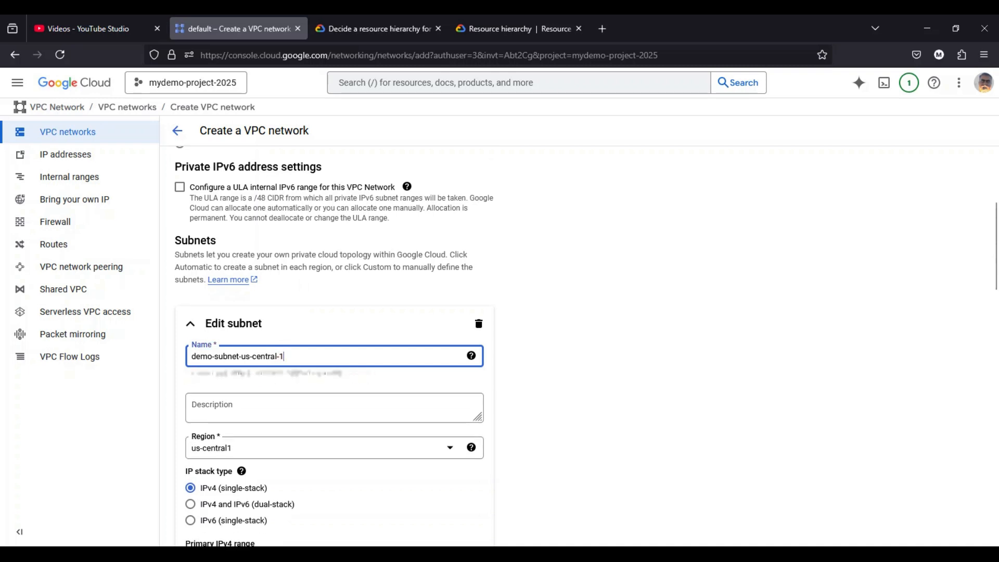
# - Add a second subnet to the network and name it demo-subnet-us-central-2, reusing the first subnet's name
pyautogui.hotkey('ctrl', 'a')
pyautogui.hotkey('ctrl', 'c')
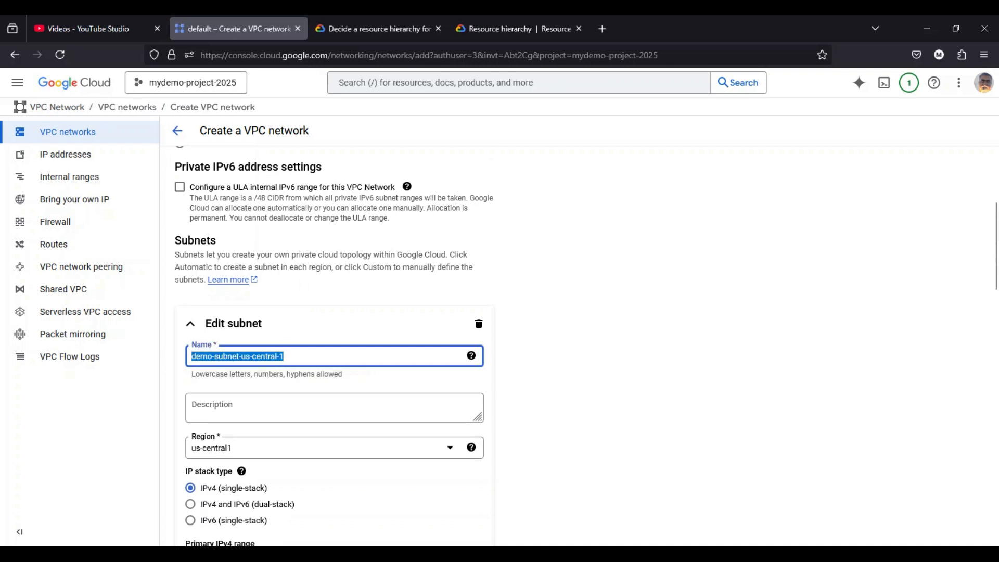
pyautogui.scroll(-10, 484, 372)
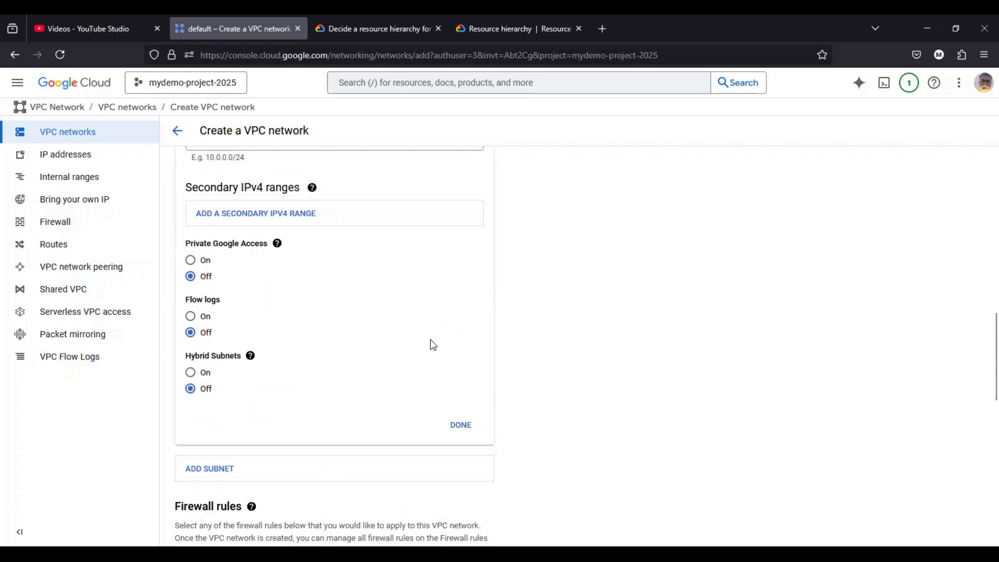
pyautogui.click(218, 363)
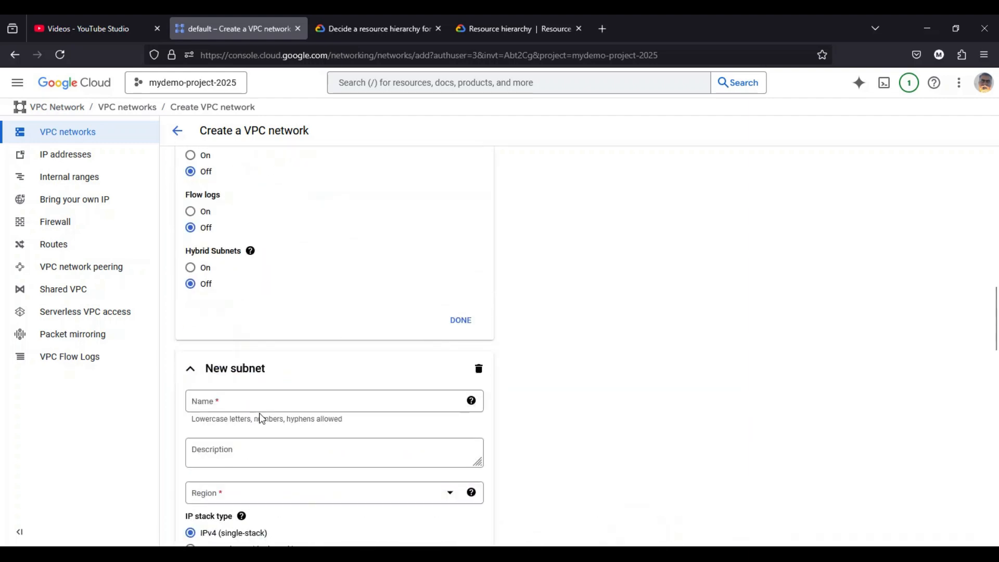
pyautogui.hotkey('ctrl', 'v')
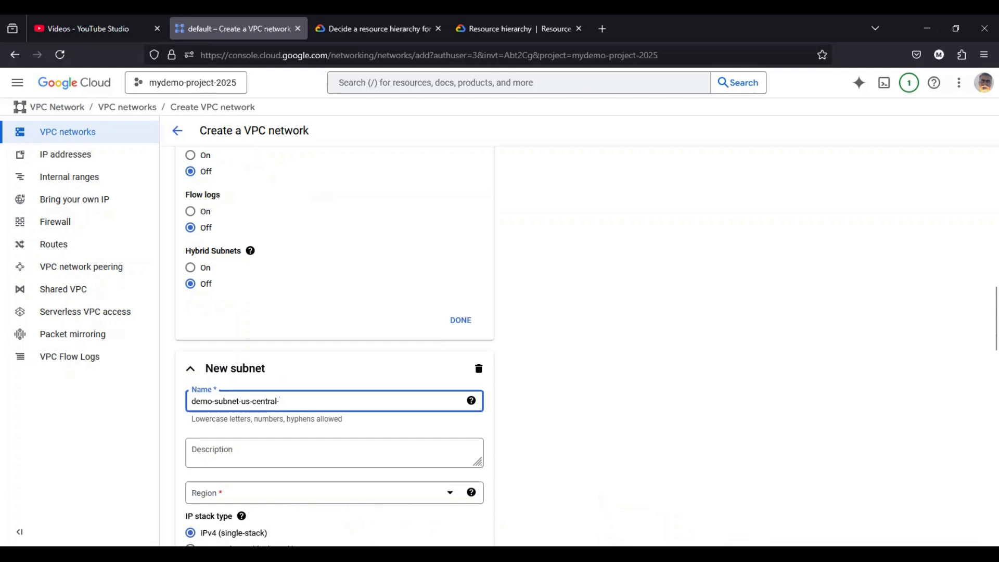
# - Set the second subnet's region to us-central1
pyautogui.scroll(-2, 313, 405)
pyautogui.click(252, 395)
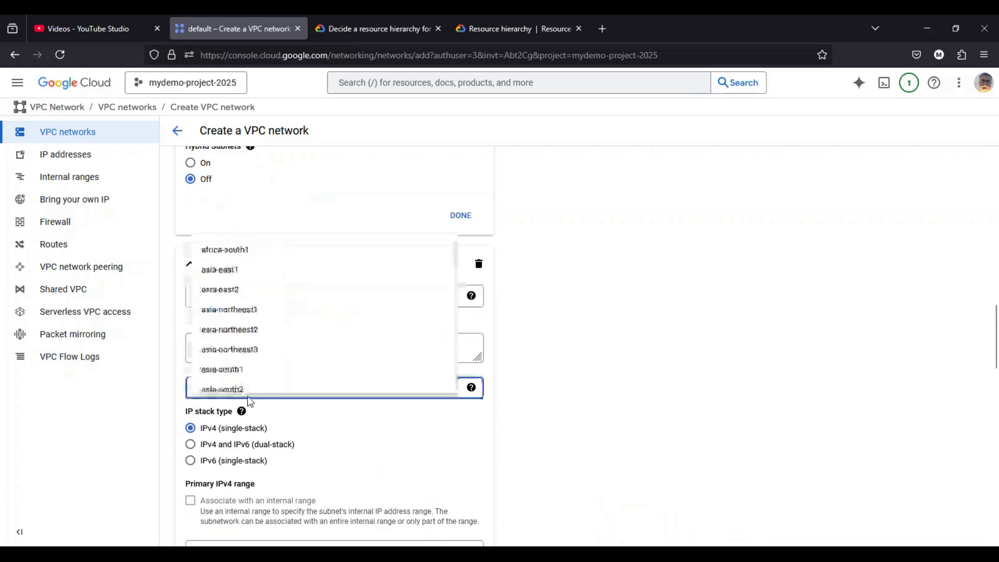
pyautogui.scroll(-3, 265, 319)
pyautogui.scroll(-6, 265, 315)
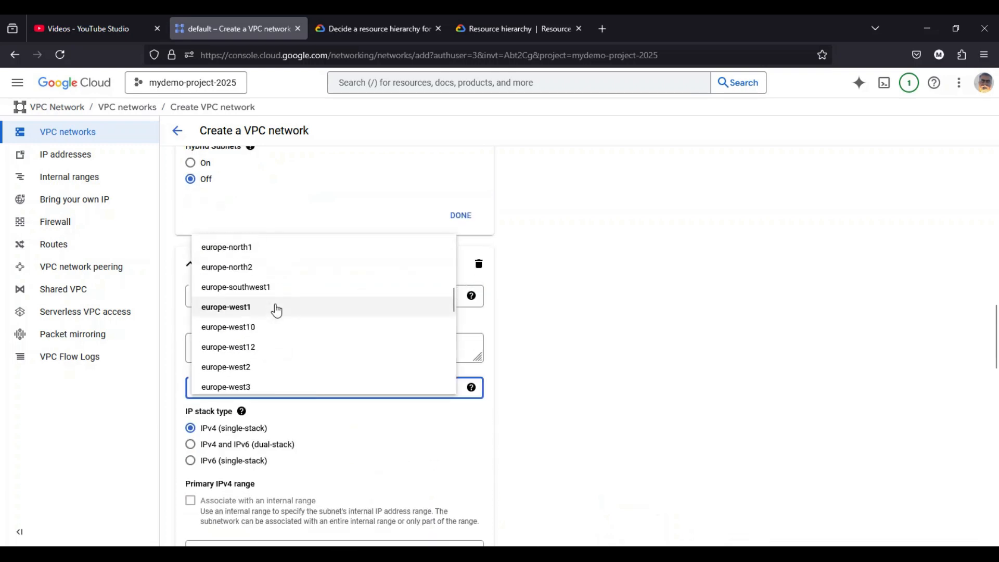
pyautogui.scroll(-5, 256, 310)
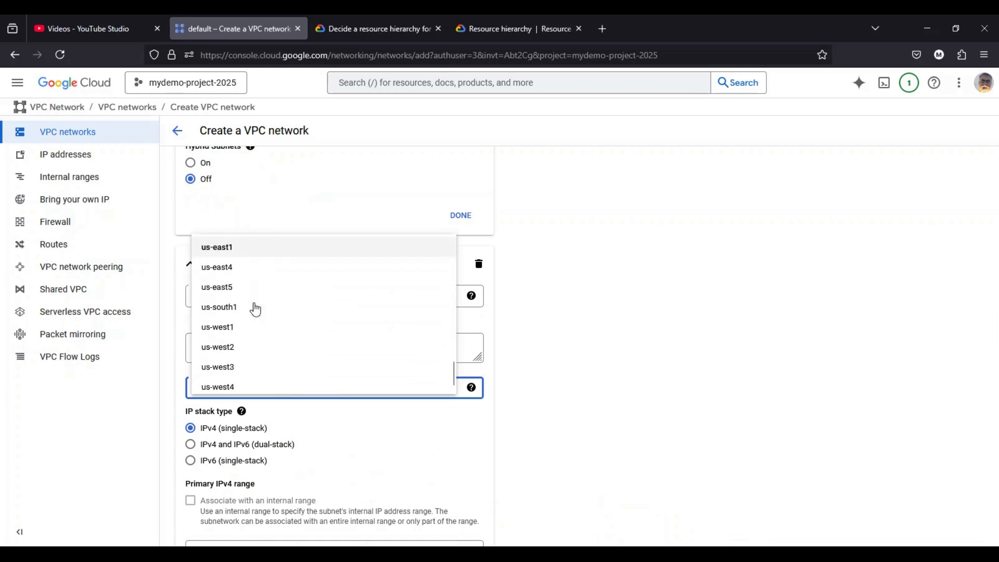
pyautogui.click(232, 281)
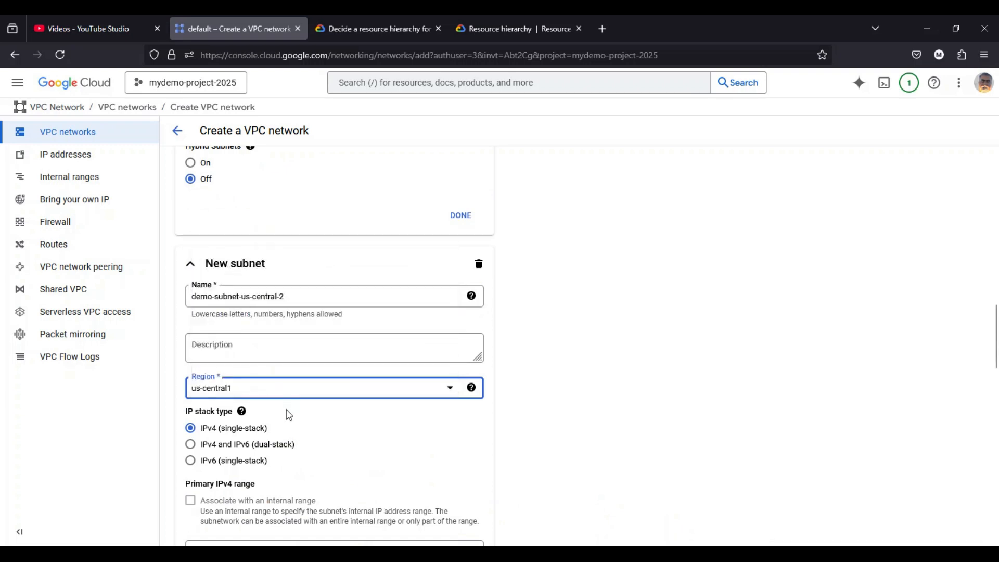
# - Set the second subnet's primary IPv4 range to 10.0.1.0/24 and finish editing both subnets
pyautogui.scroll(-2, 286, 412)
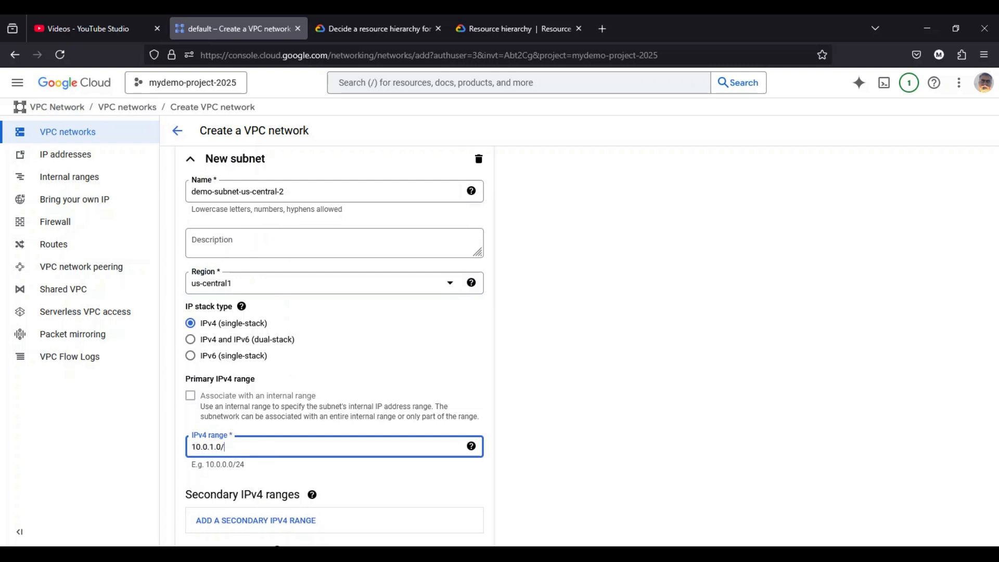
pyautogui.click(505, 412)
pyautogui.scroll(3, 505, 413)
pyautogui.click(460, 269)
pyautogui.scroll(-7, 503, 297)
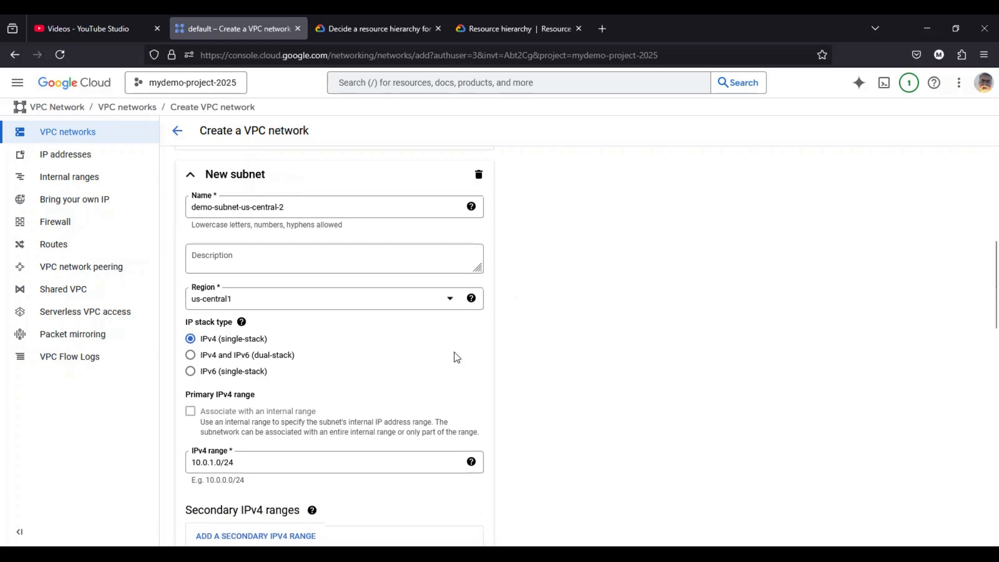
pyautogui.scroll(-2, 456, 359)
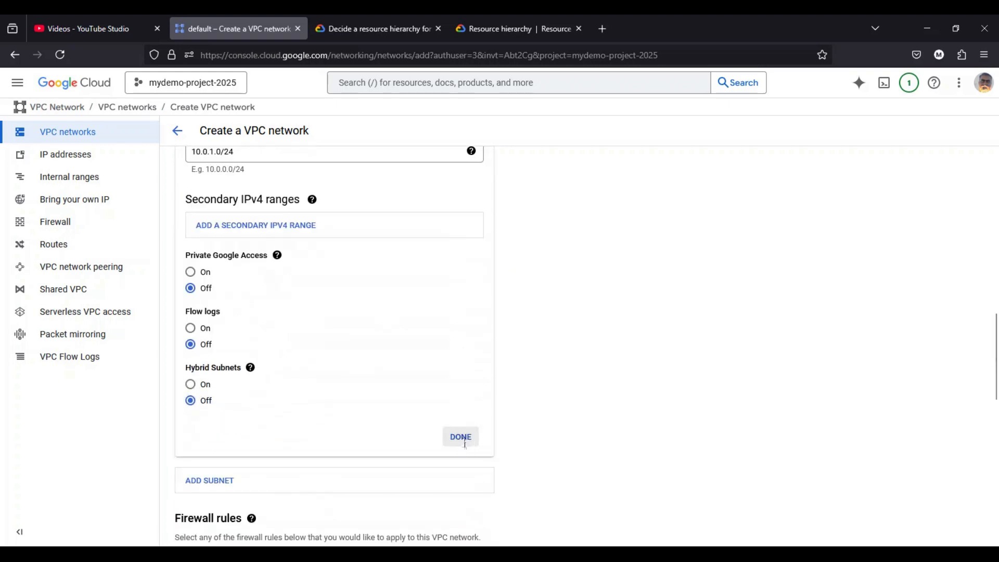
pyautogui.click(461, 442)
# - Review the firewall rules and dynamic routing options, then create the demo-vpc network with no optional firewall rules and Regional routing
pyautogui.scroll(-4, 531, 323)
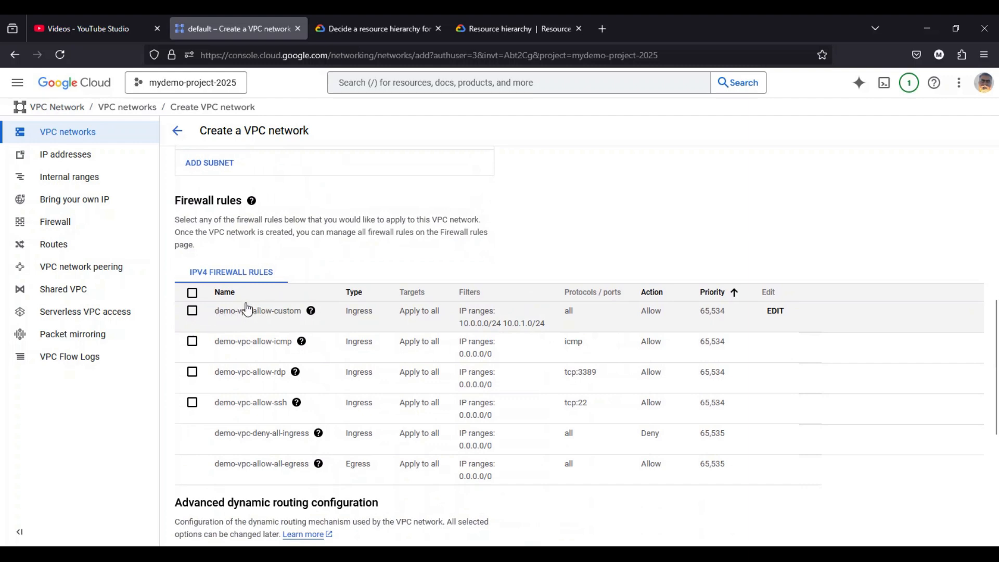
pyautogui.scroll(-2, 308, 399)
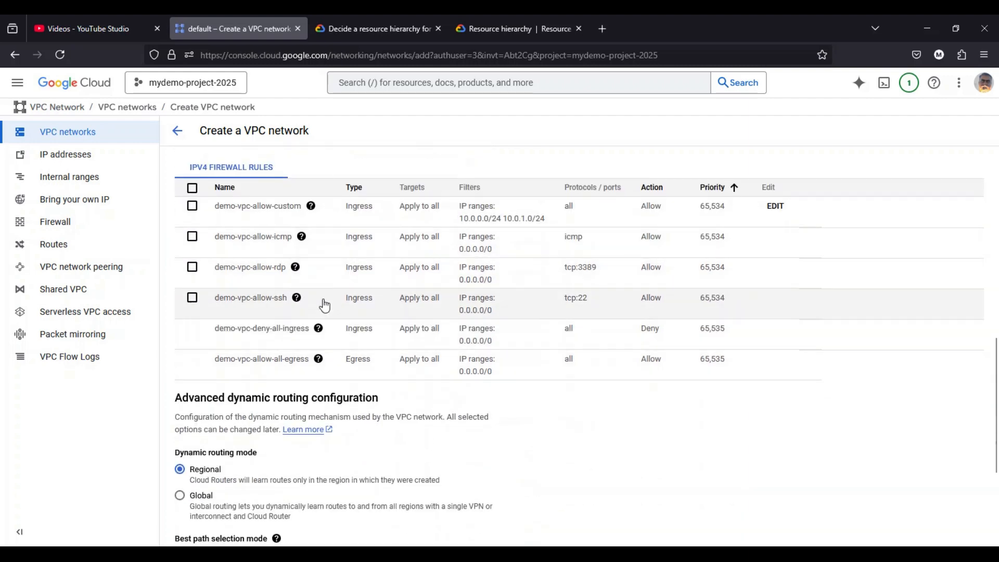
pyautogui.scroll(-3, 325, 306)
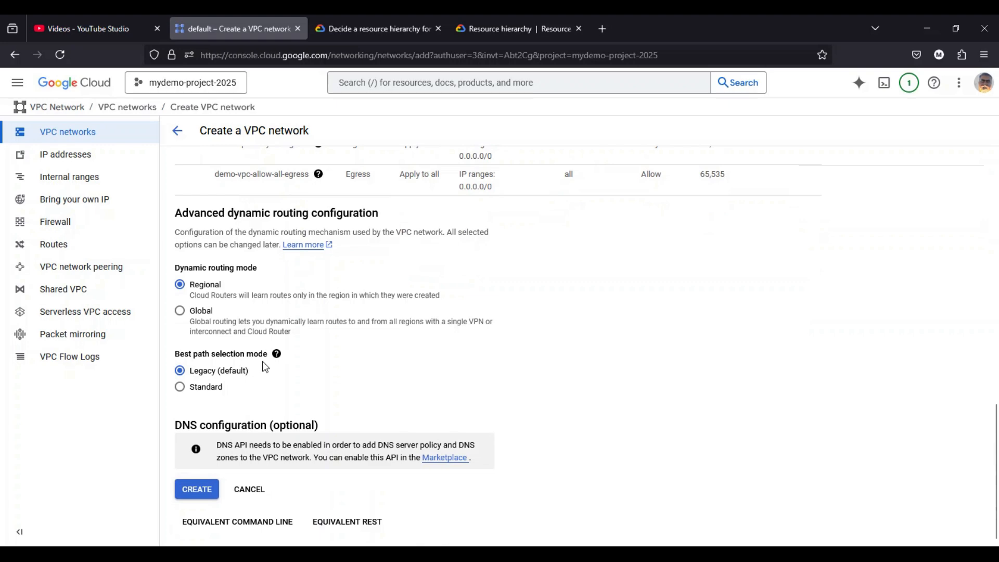
pyautogui.scroll(5, 264, 363)
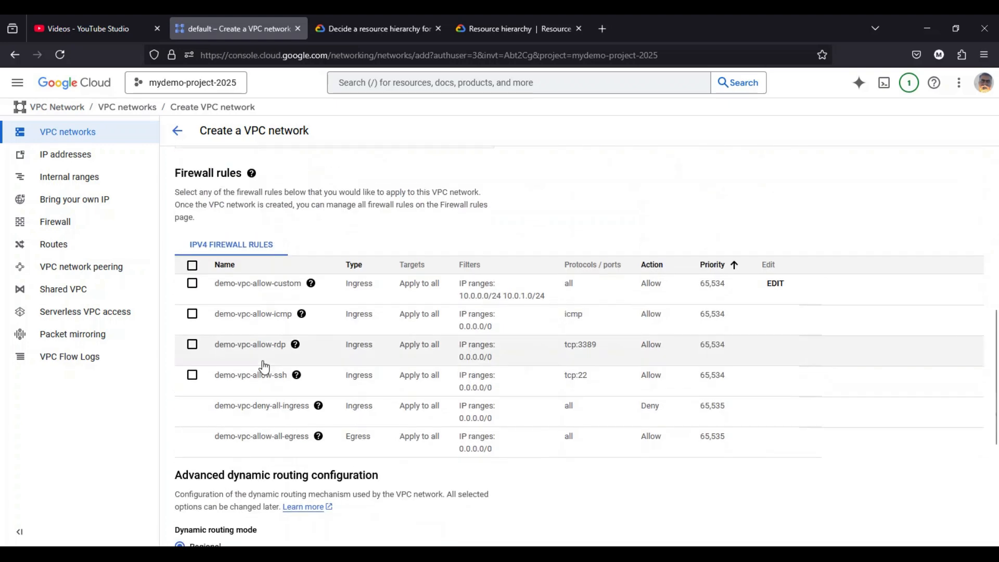
pyautogui.scroll(-5, 260, 359)
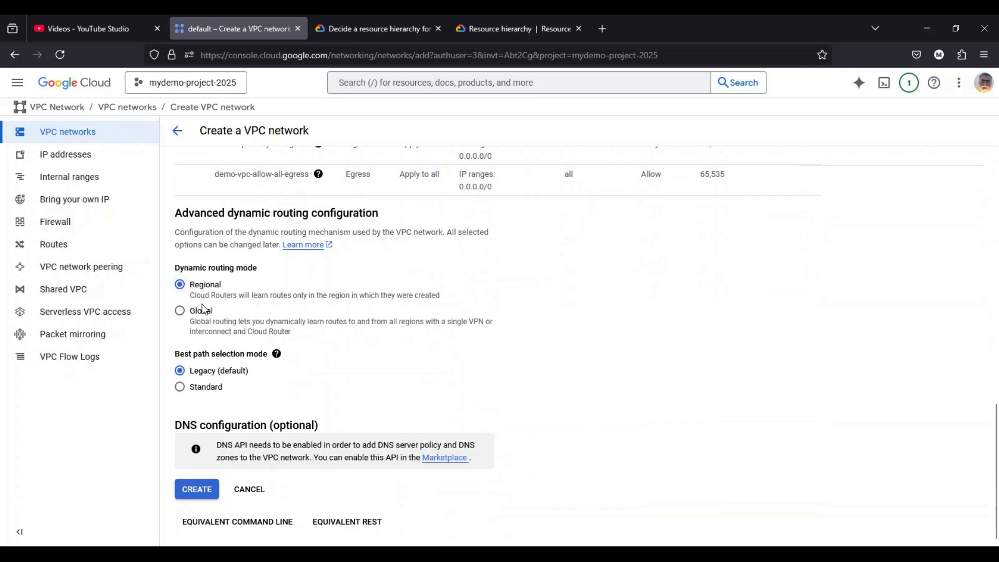
pyautogui.click(196, 491)
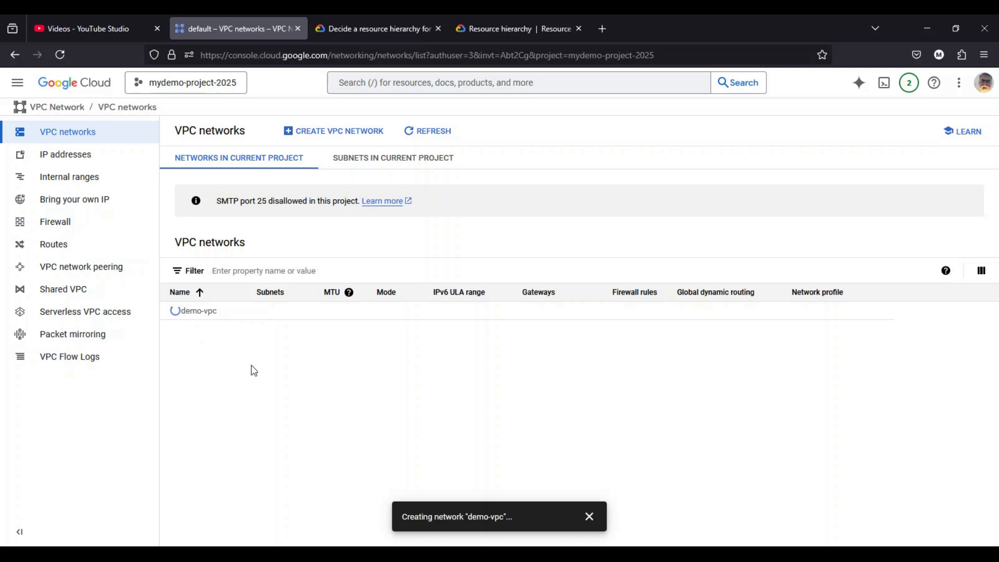
# - Start a new VPC firewall rule in the project and name it dem-firewall-rule1
pyautogui.click(64, 229)
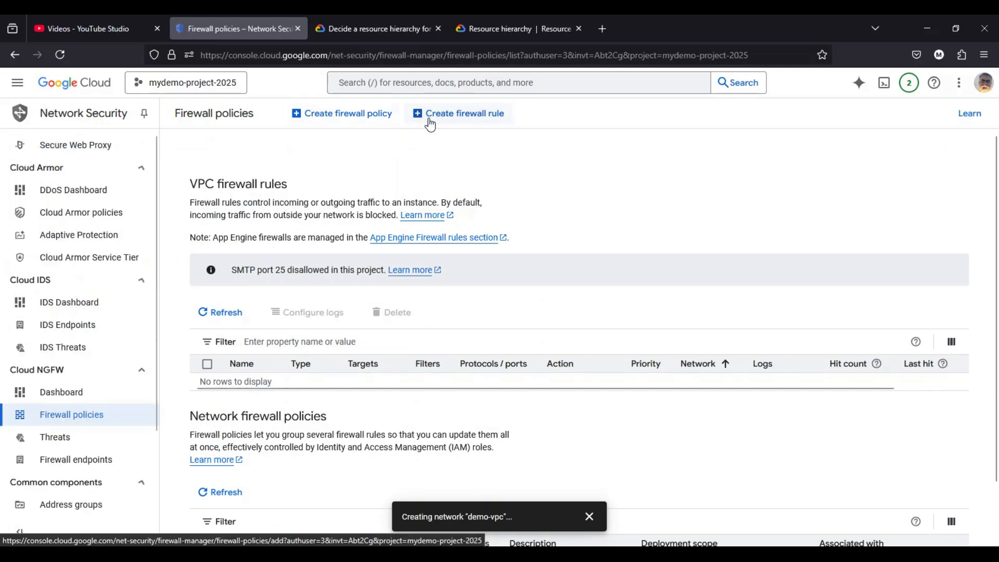
pyautogui.click(456, 117)
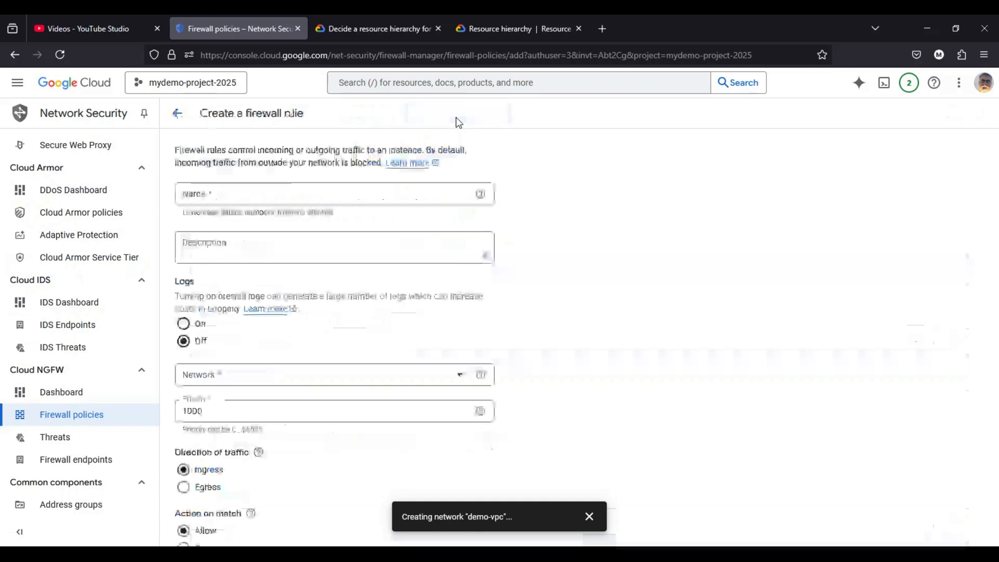
pyautogui.click(234, 191)
pyautogui.write('dem-forewall-rule1')
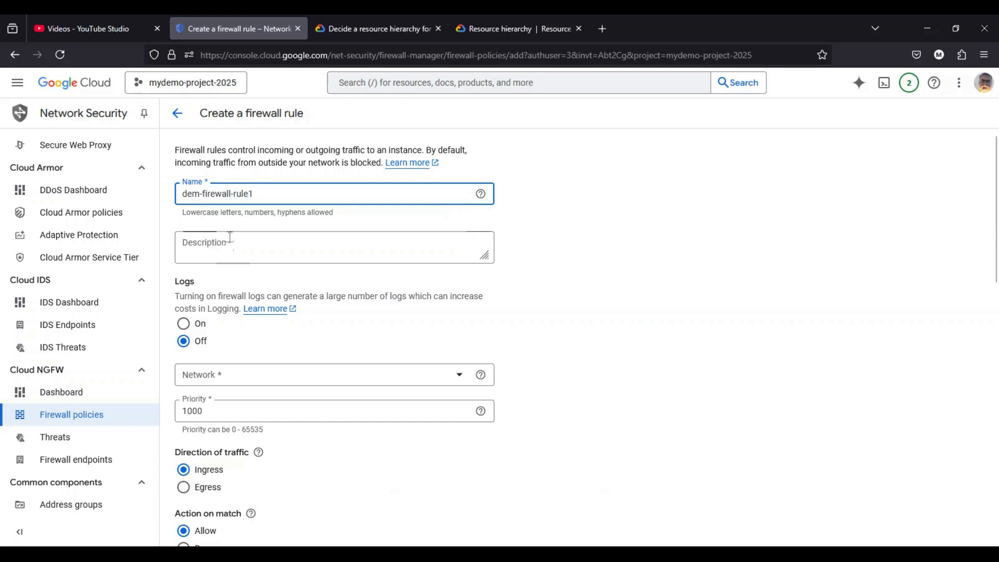
# - Assign the firewall rule to the demo-vpc network and target all instances in the network
pyautogui.scroll(-3, 229, 249)
pyautogui.click(248, 254)
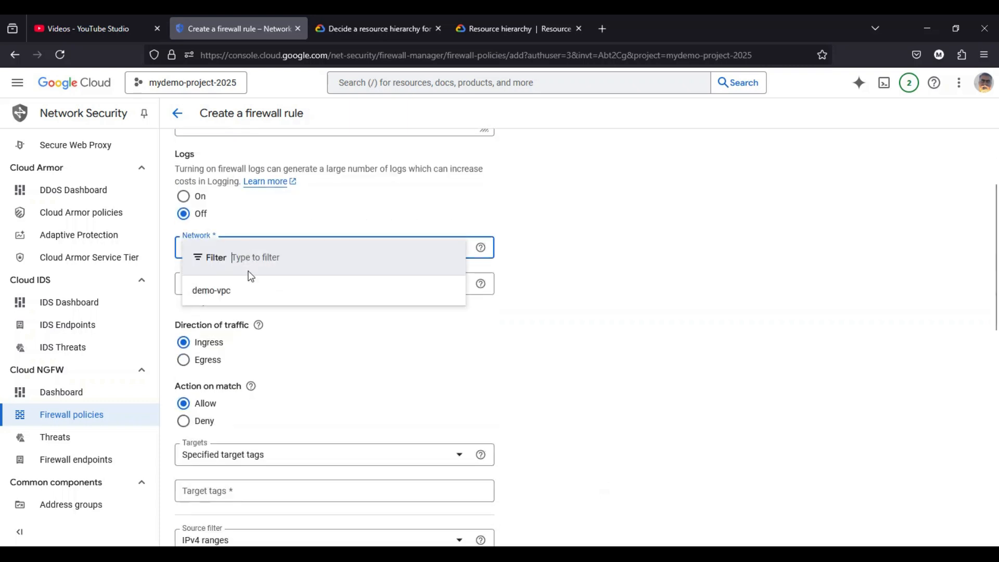
pyautogui.click(209, 290)
pyautogui.moveTo(483, 260)
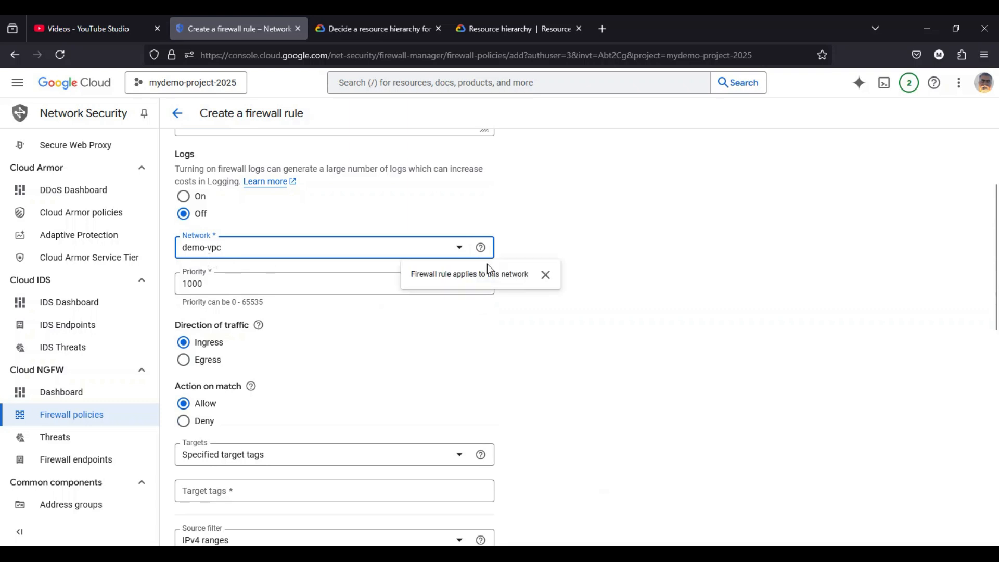
pyautogui.scroll(-6, 571, 286)
pyautogui.click(246, 208)
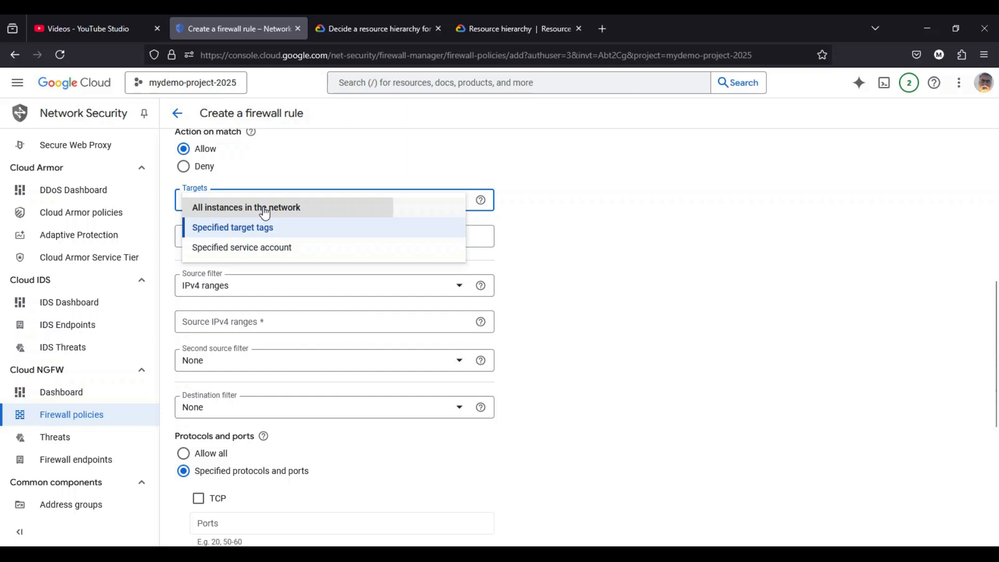
pyautogui.click(264, 212)
# - Set the rule's source IPv4 range to 0.0.0.0/0
pyautogui.scroll(-3, 286, 220)
pyautogui.scroll(1, 241, 230)
pyautogui.click(227, 222)
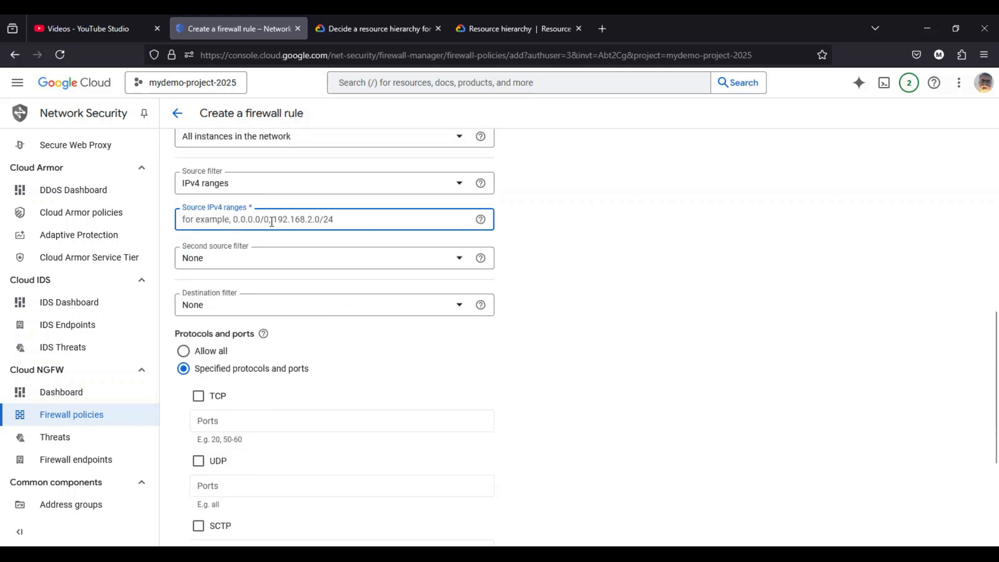
pyautogui.write('0.0.0.0/0')
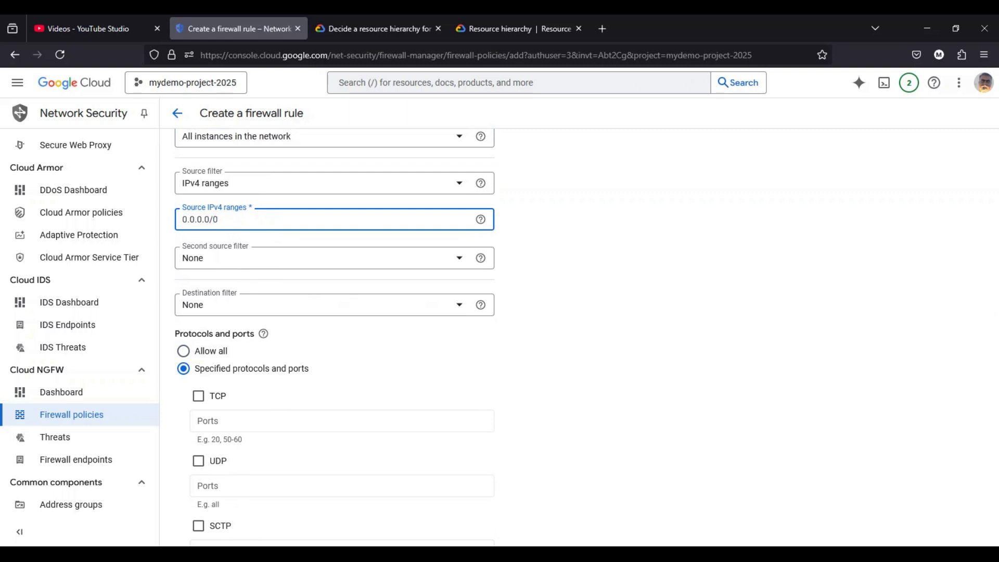
# - Allow all protocols and ports for the rule and create it
pyautogui.scroll(-4, 240, 218)
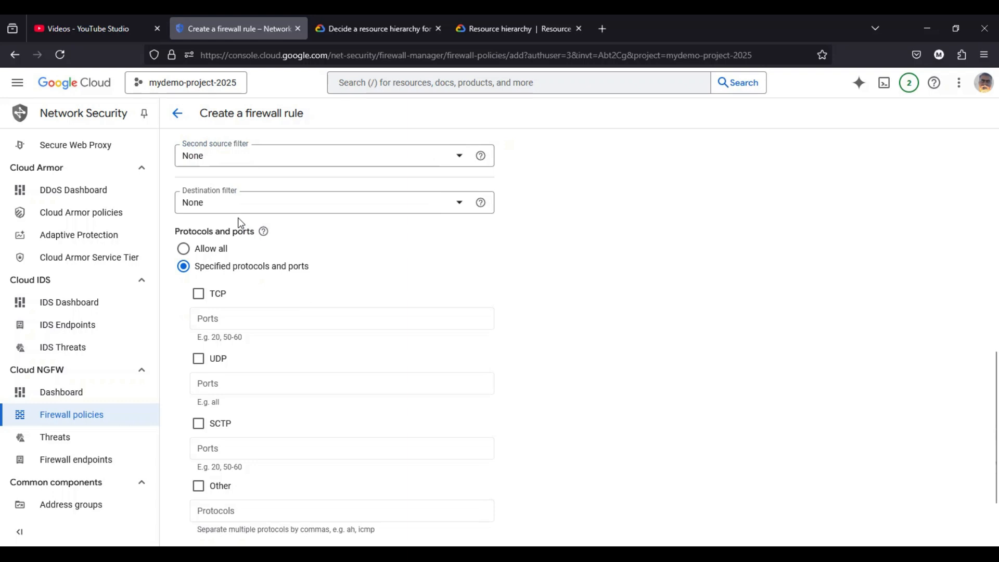
pyautogui.click(215, 161)
pyautogui.scroll(5, 215, 161)
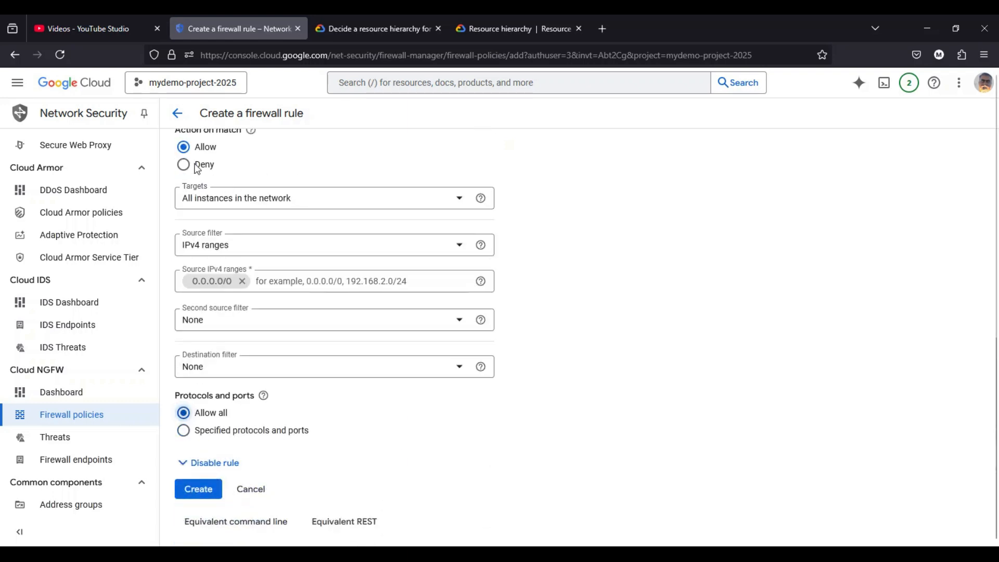
pyautogui.click(200, 495)
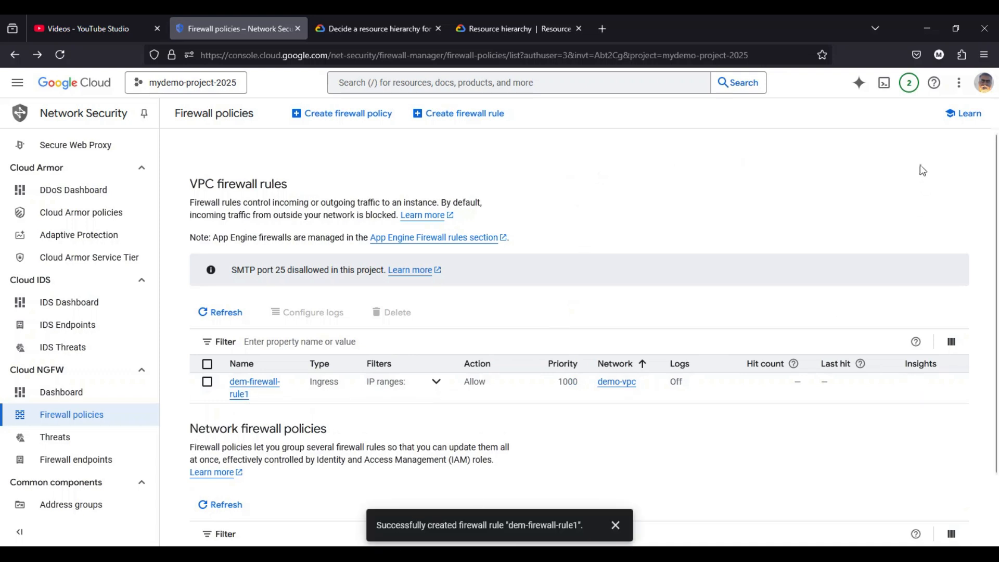
# - Open a private browsing window and go to console.cloud.google.com
pyautogui.click(985, 54)
pyautogui.click(888, 147)
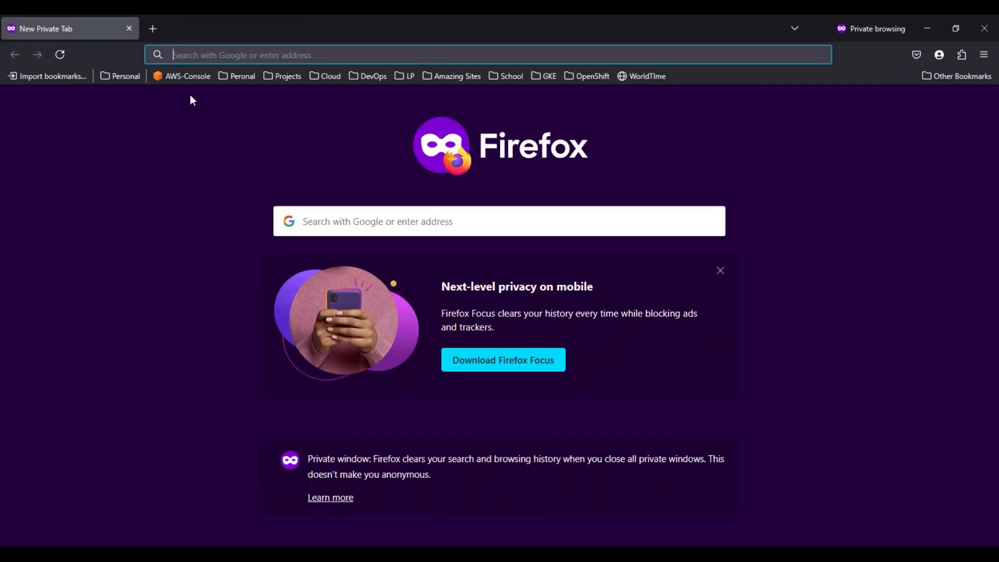
pyautogui.write('console.cloud.google.com/')
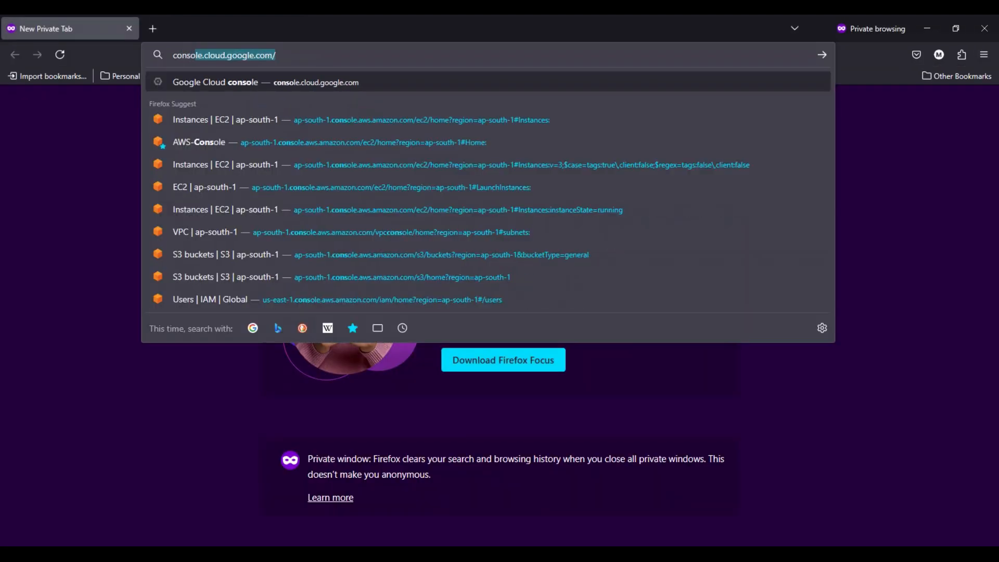
pyautogui.press('Return')
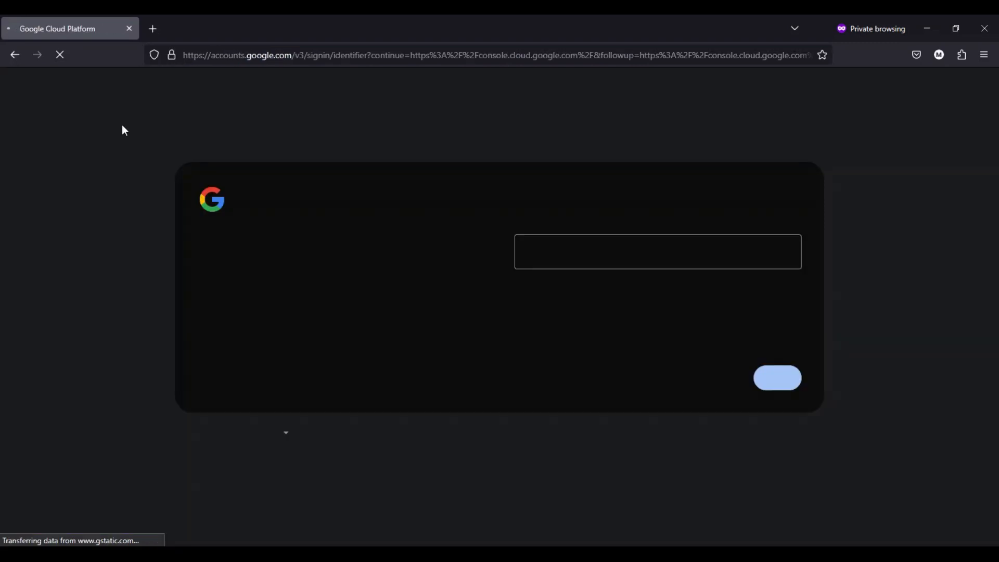
# - Try to sign in to Google Cloud with a saved freelancer account's e-mail and its saved password
pyautogui.click(572, 253)
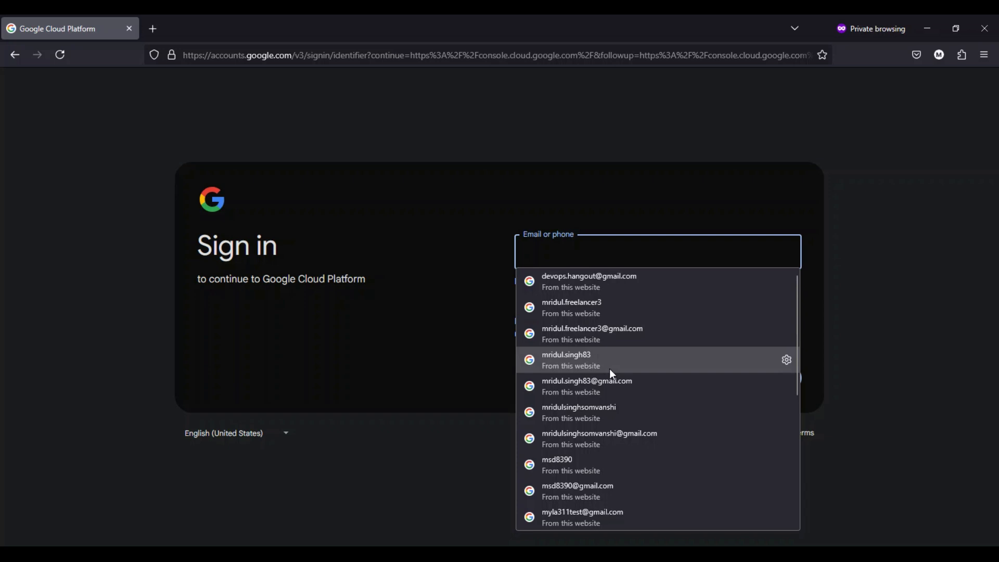
pyautogui.click(594, 308)
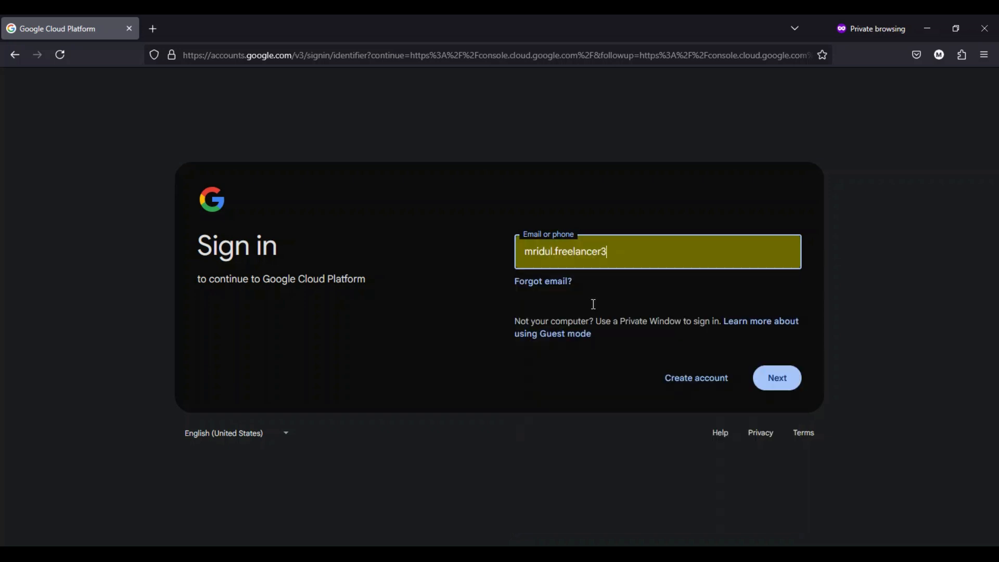
pyautogui.click(781, 386)
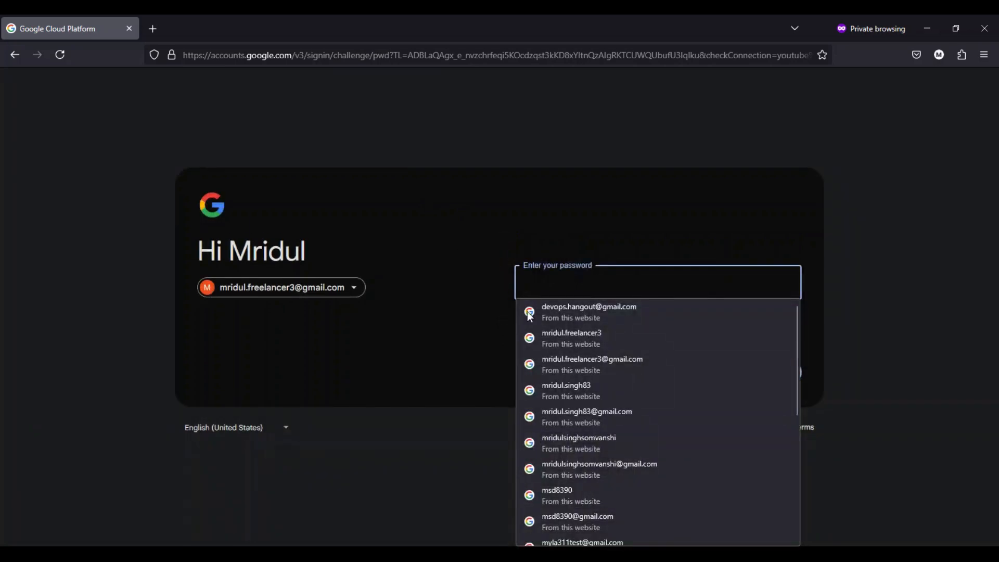
pyautogui.click(562, 335)
pyautogui.click(771, 373)
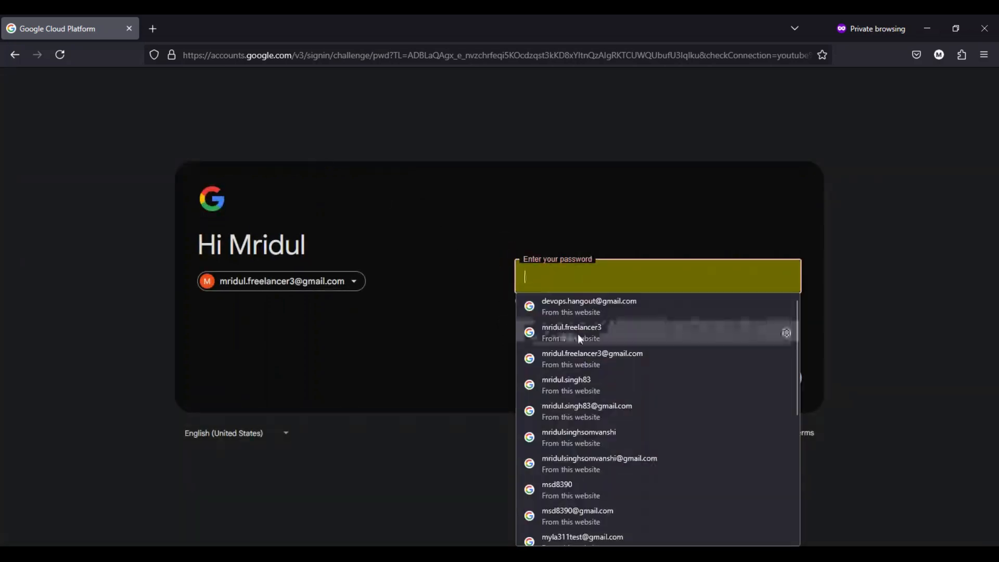
# - Go back to account selection, resubmit the same account's e-mail and try signing in with a manually entered account password
pyautogui.click(356, 289)
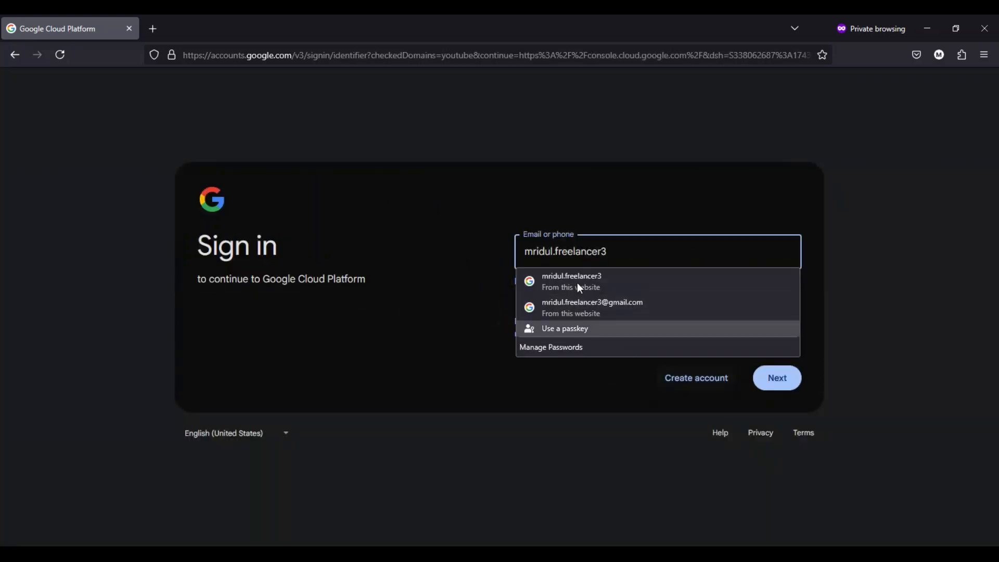
pyautogui.click(777, 378)
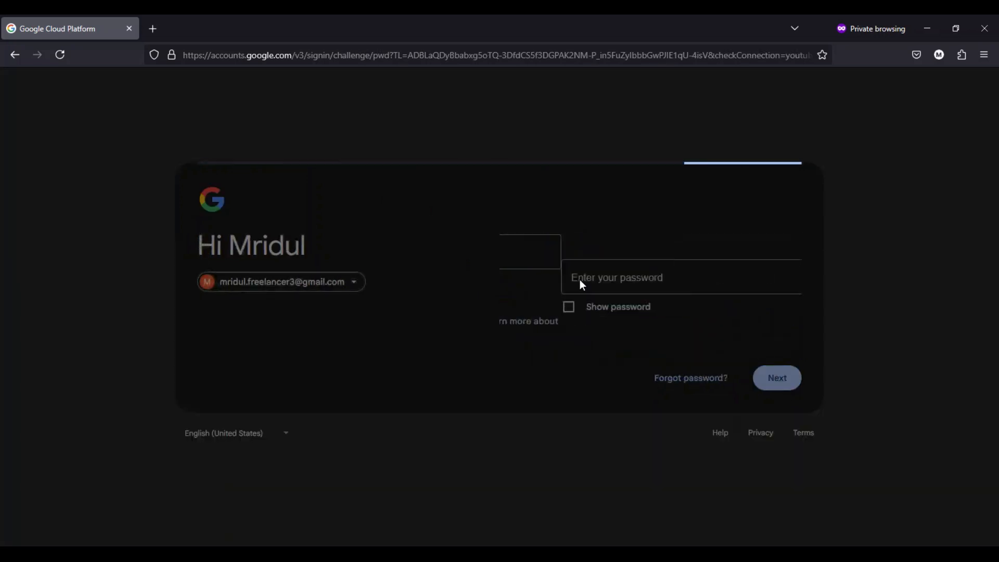
pyautogui.click(435, 339)
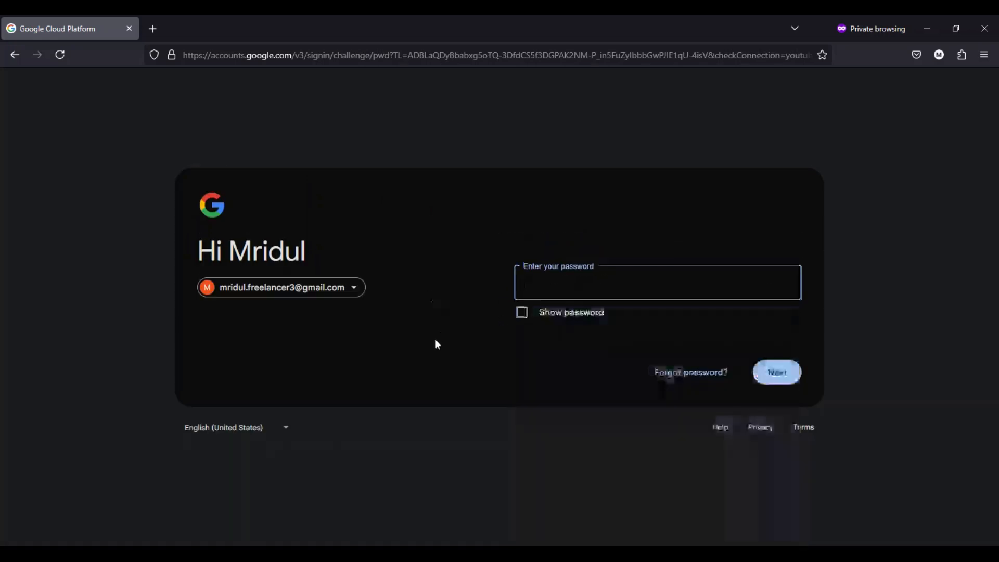
pyautogui.click(582, 280)
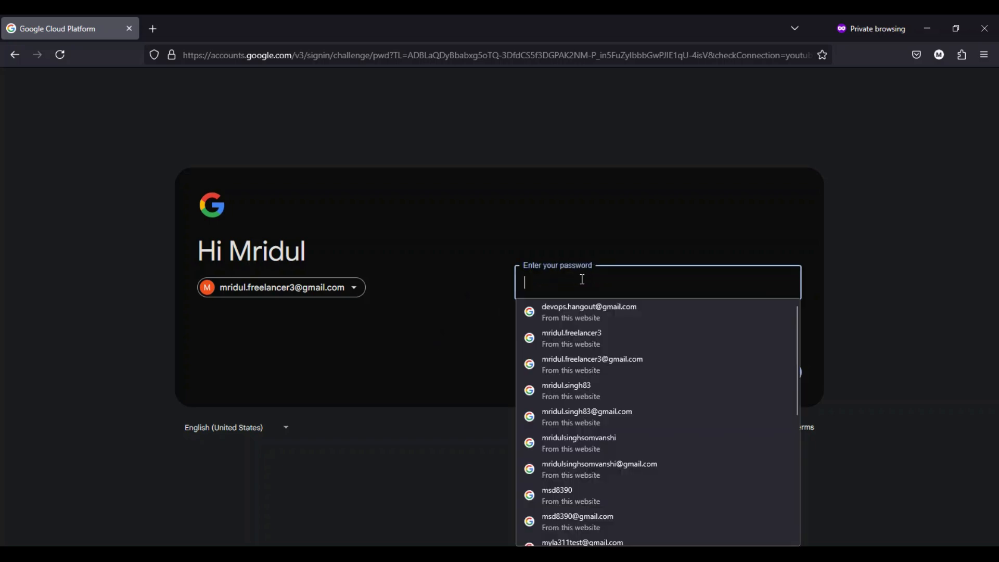
pyautogui.write('*')
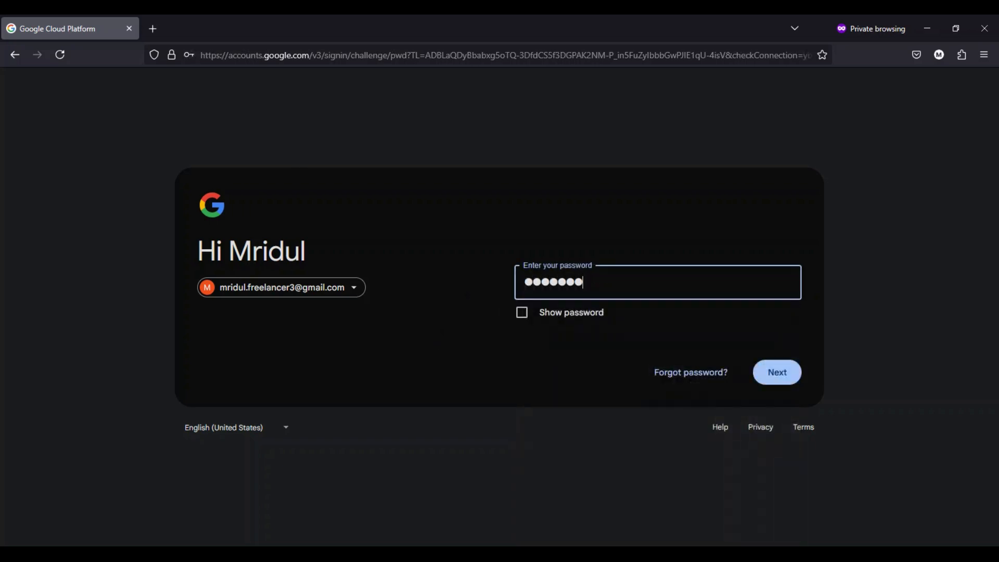
pyautogui.press('Return')
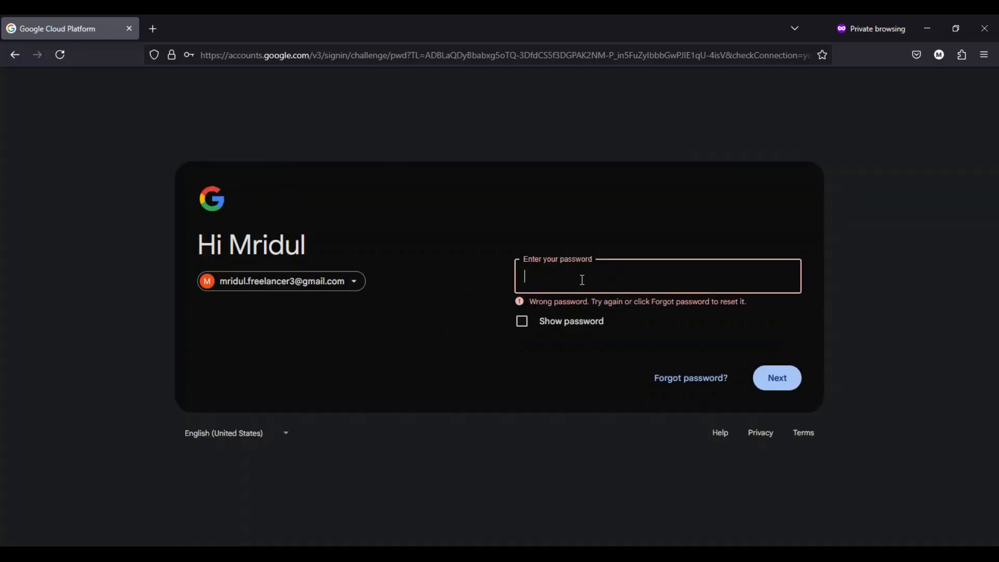
pyautogui.click(601, 281)
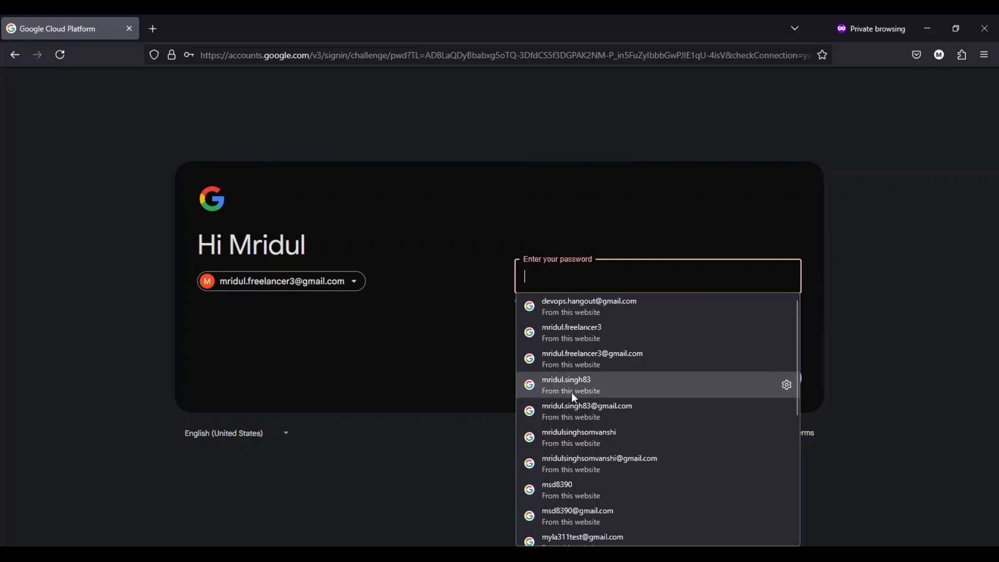
pyautogui.scroll(-2, 602, 482)
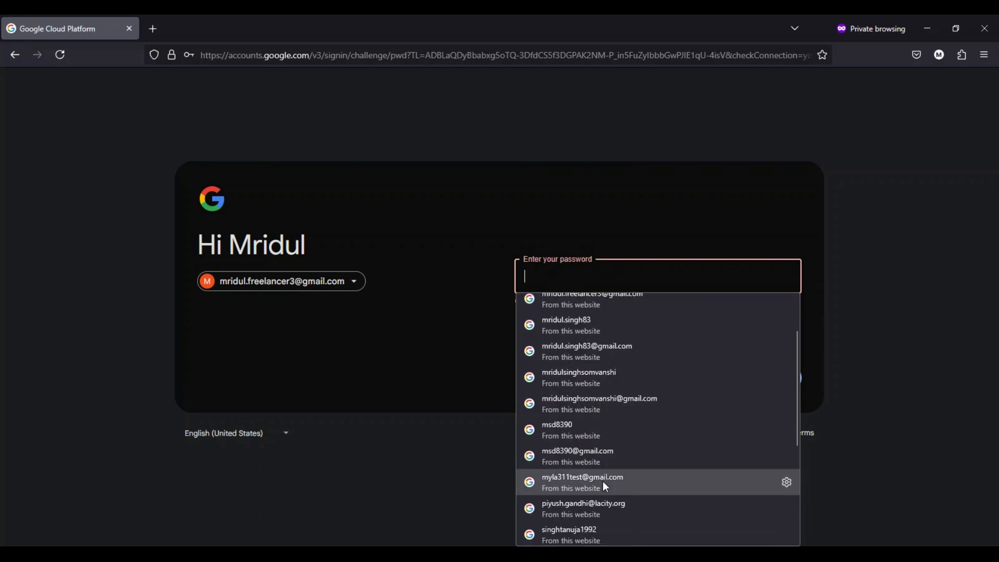
pyautogui.scroll(-2, 618, 430)
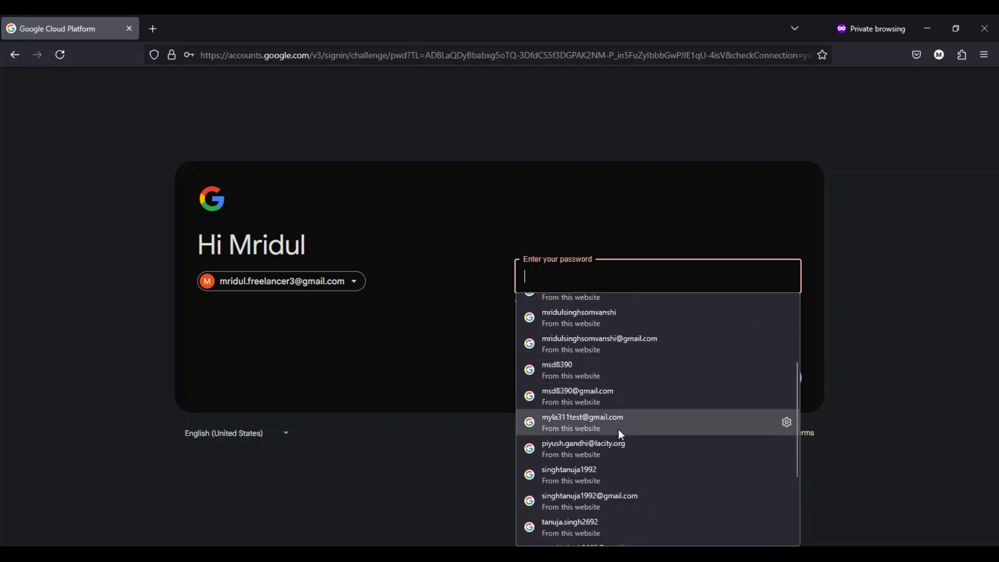
pyautogui.scroll(5, 619, 429)
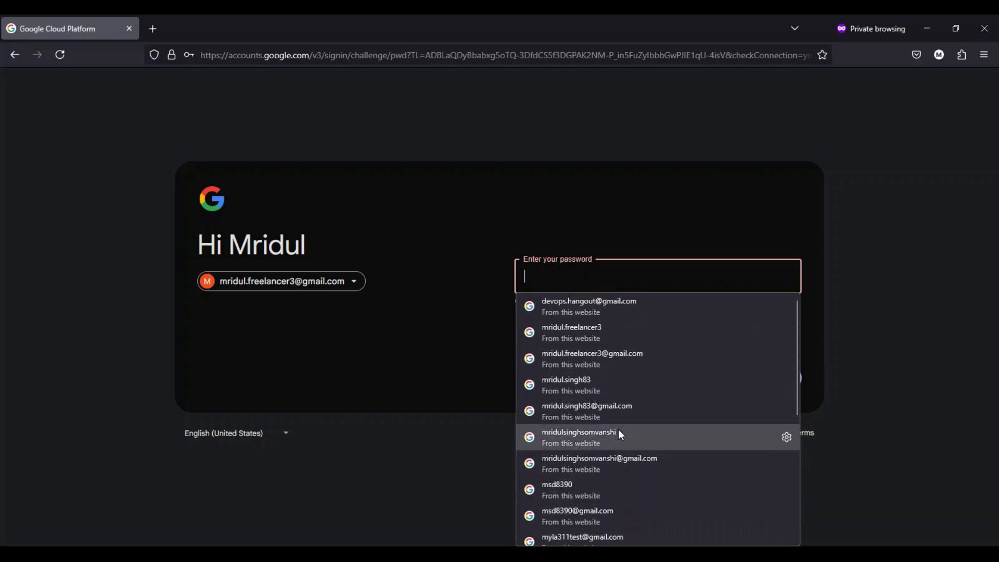
pyautogui.click(215, 343)
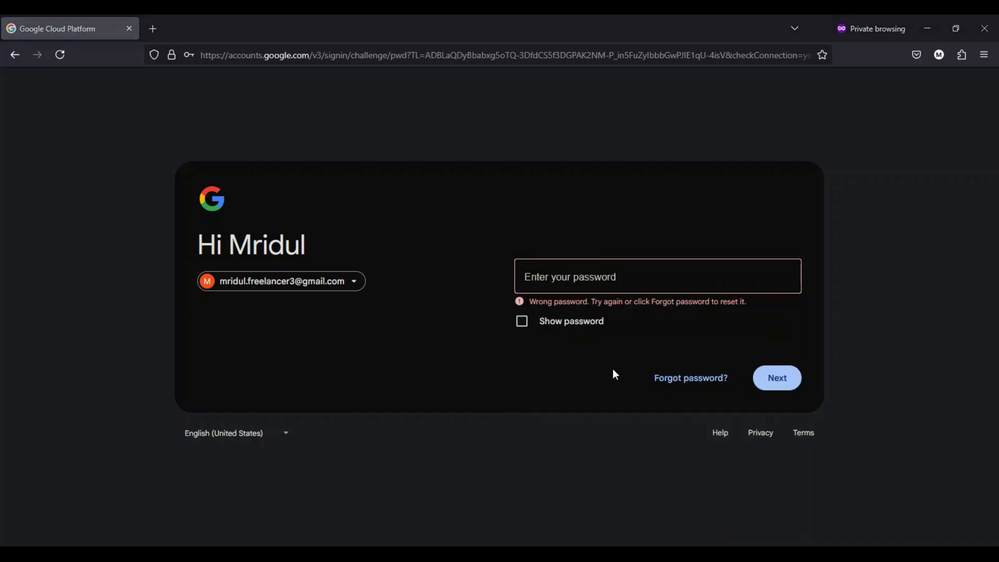
# - Replace the sign-in e-mail with the saved DevOps account's e-mail and submit that account's saved password
pyautogui.click(352, 288)
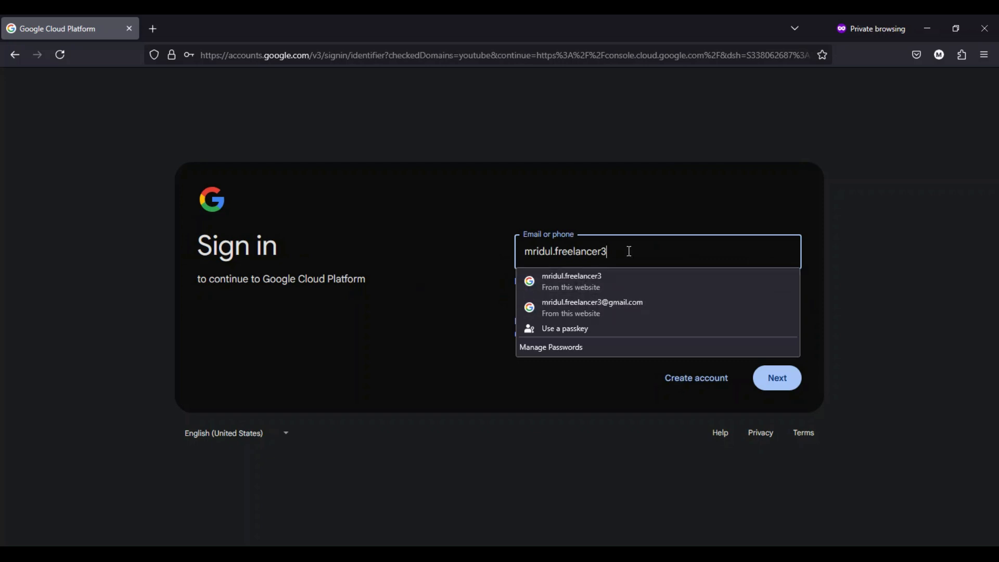
pyautogui.press('BackSpace')
pyautogui.press('BackSpace')
pyautogui.press('BackSpace')
pyautogui.press('BackSpace')
pyautogui.press('BackSpace')
pyautogui.press('BackSpace')
pyautogui.press('BackSpace')
pyautogui.press('BackSpace')
pyautogui.press('BackSpace')
pyautogui.press('BackSpace')
pyautogui.press('BackSpace')
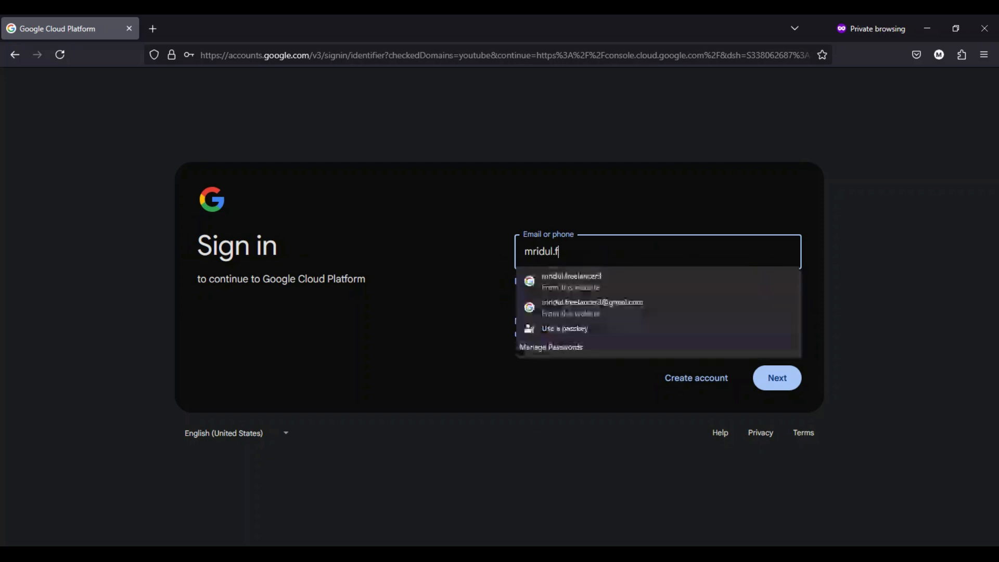
pyautogui.press('BackSpace')
pyautogui.press('BackSpace')
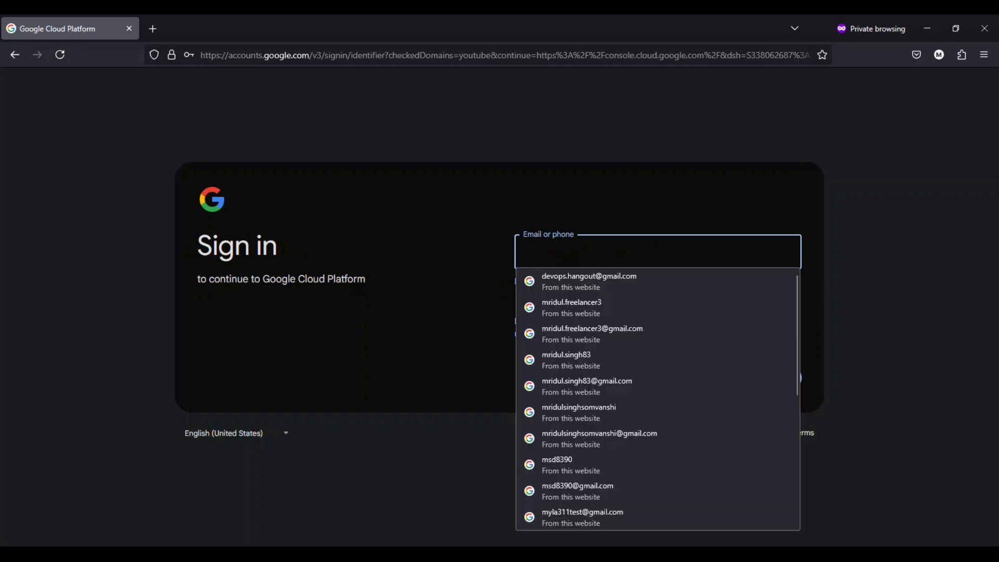
pyautogui.write('dev')
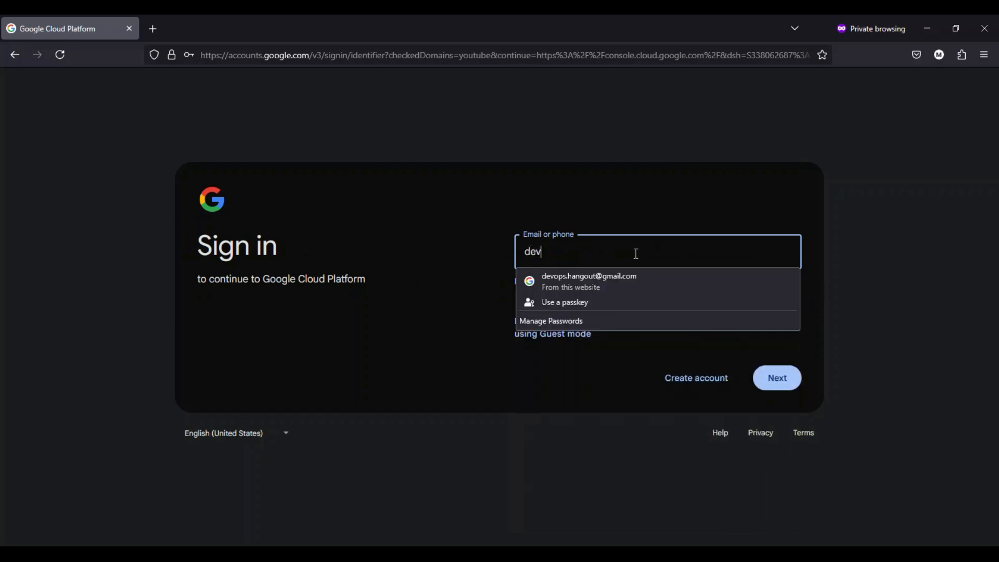
pyautogui.click(677, 282)
pyautogui.click(759, 373)
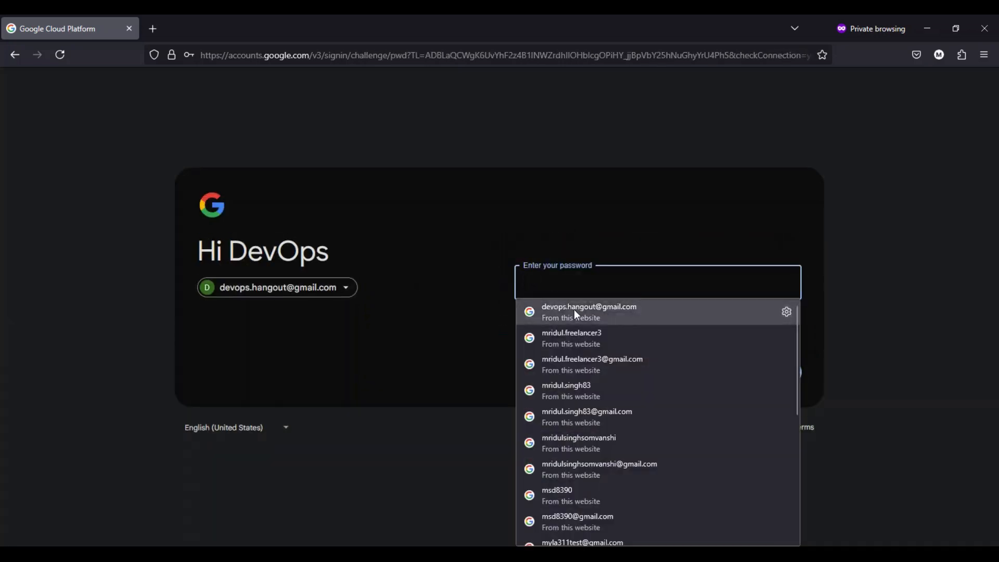
pyautogui.click(574, 310)
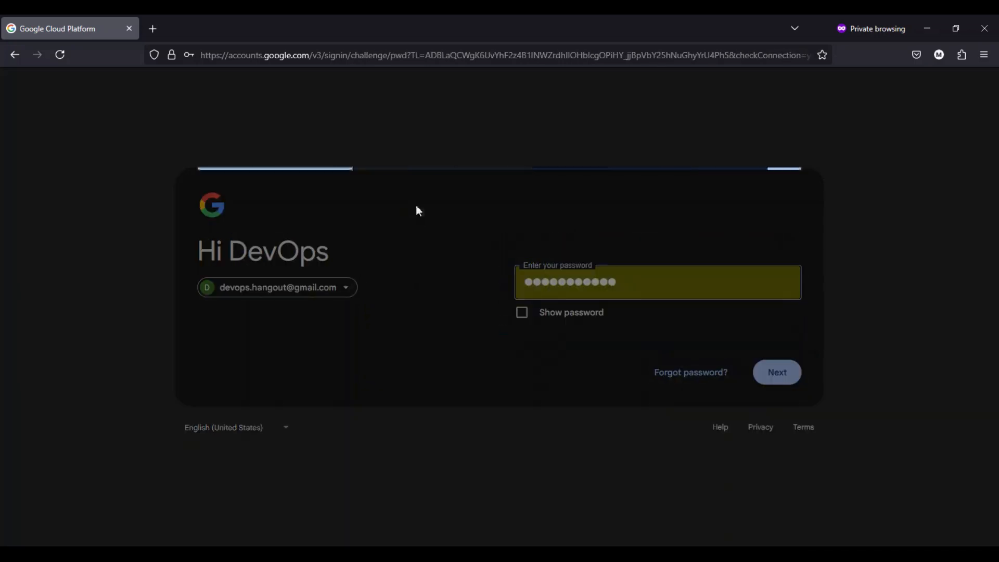